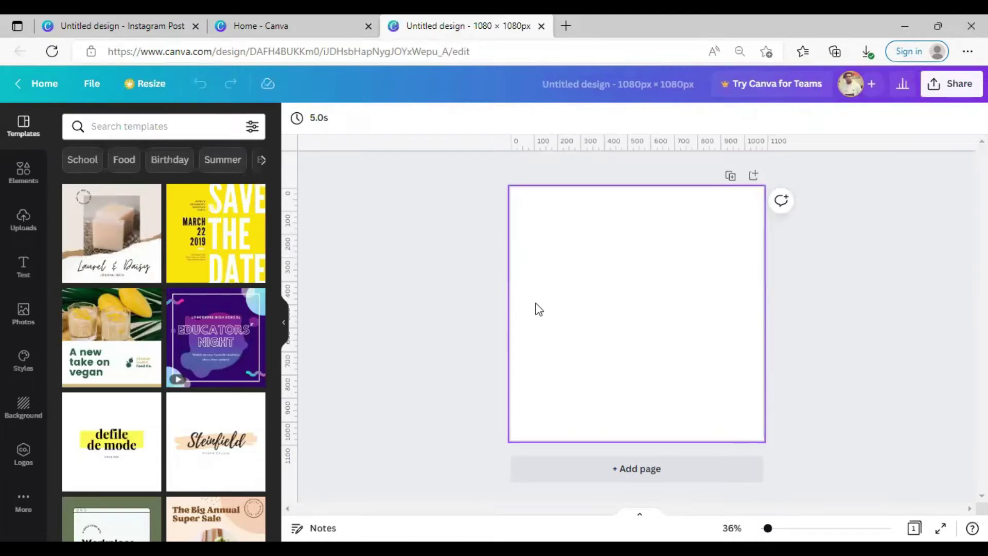
- Paste the copied elements onto the blank page and delete the dotted circle, keeping the blue gradient outline
left_click(27, 191)
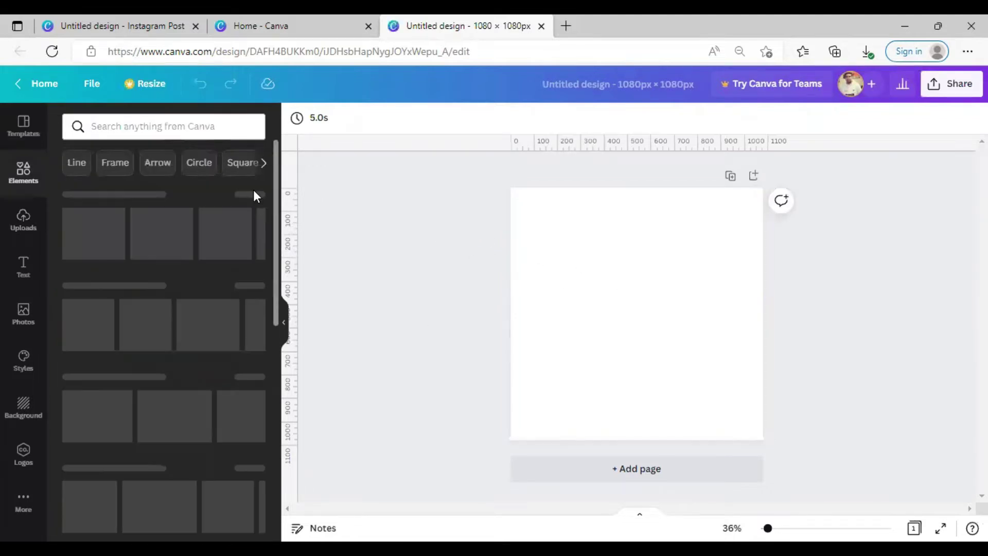
left_click(250, 194)
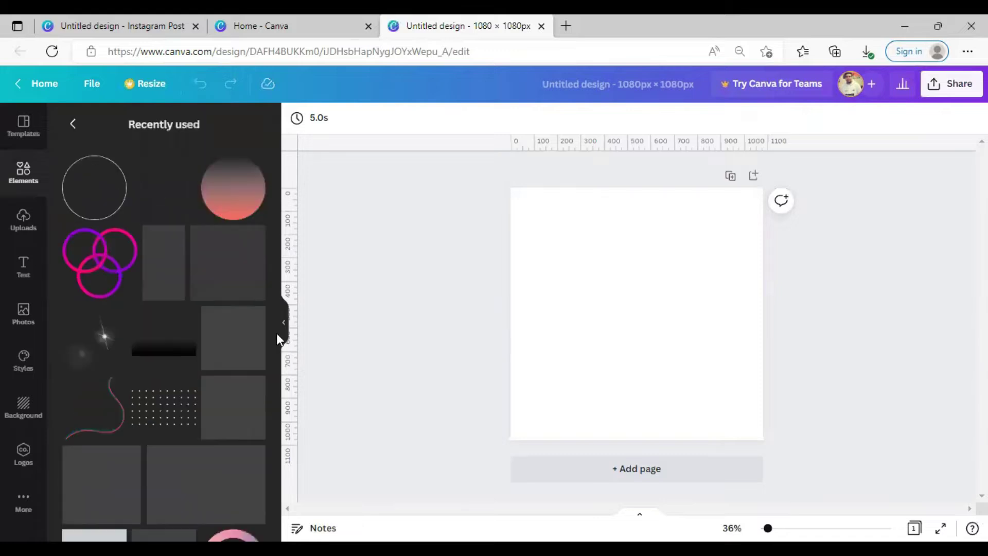
scroll(272, 419, "down", 3)
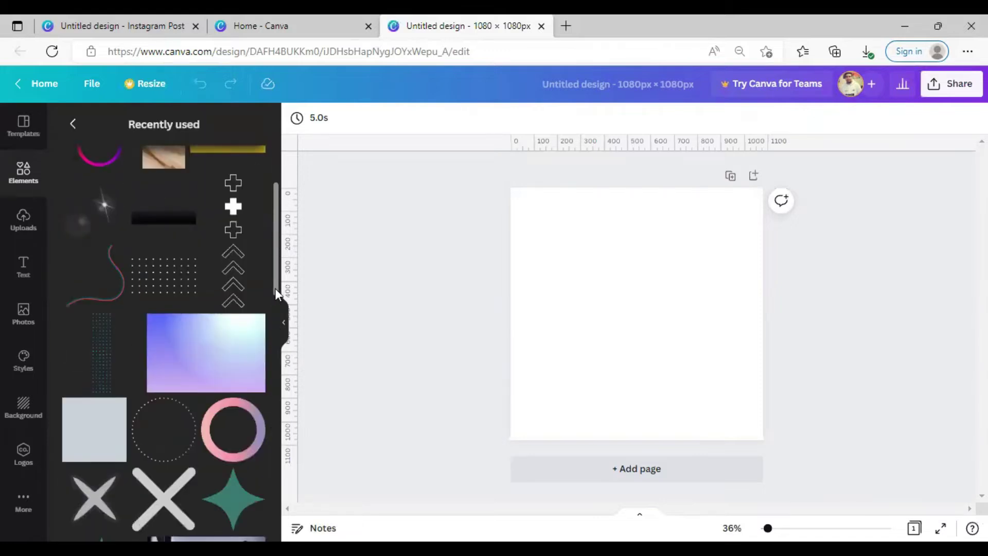
scroll(273, 288, "up", 2)
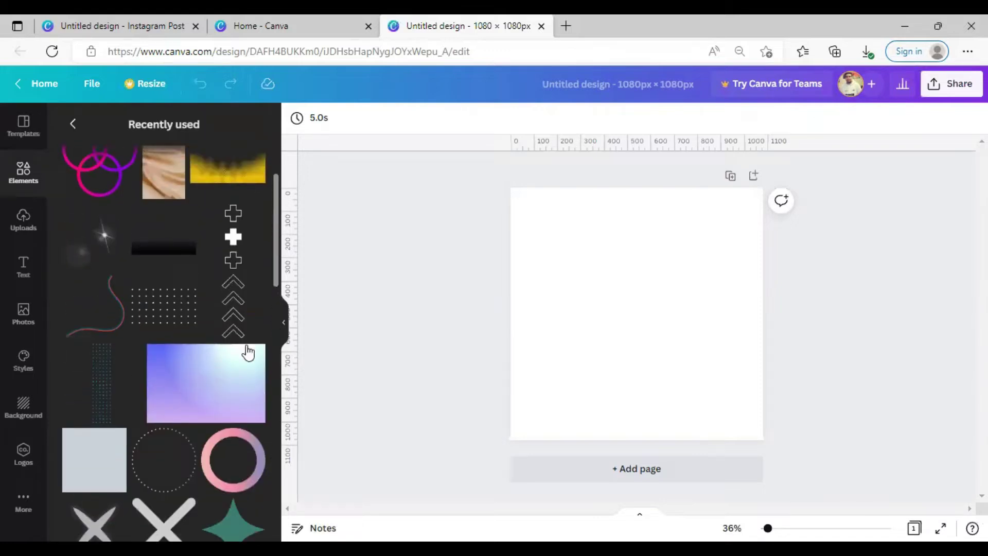
right_click(580, 265)
left_click(607, 307)
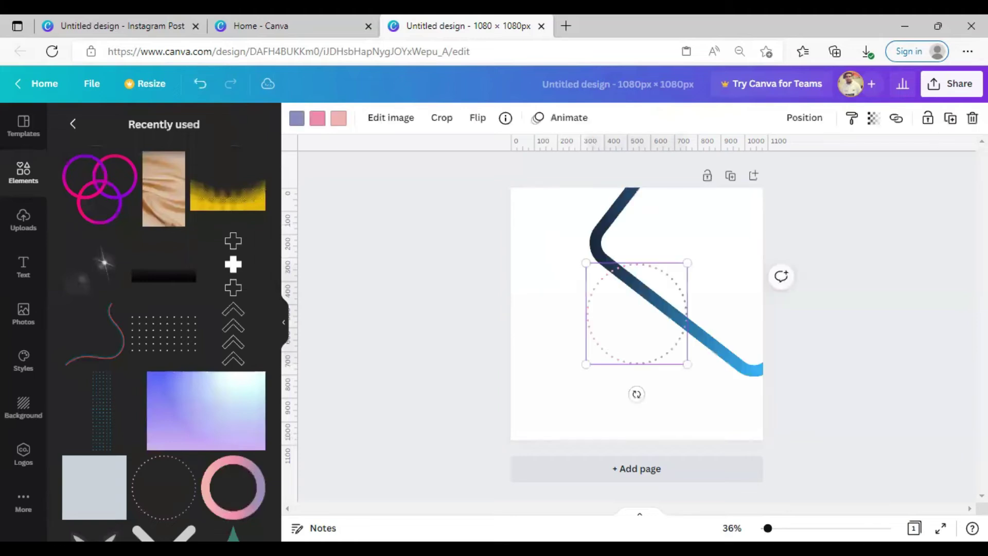
key("Delete")
- Browse the Frame results in the elements library for a suitable photo frame shape
left_click(27, 176)
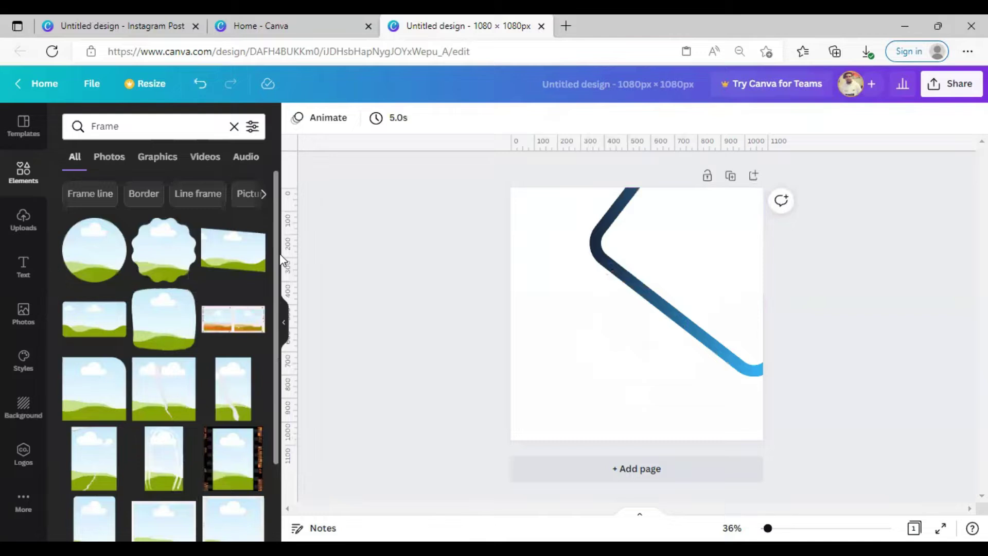
left_click_drag(279, 269, 282, 293)
scroll(284, 297, "down", 5)
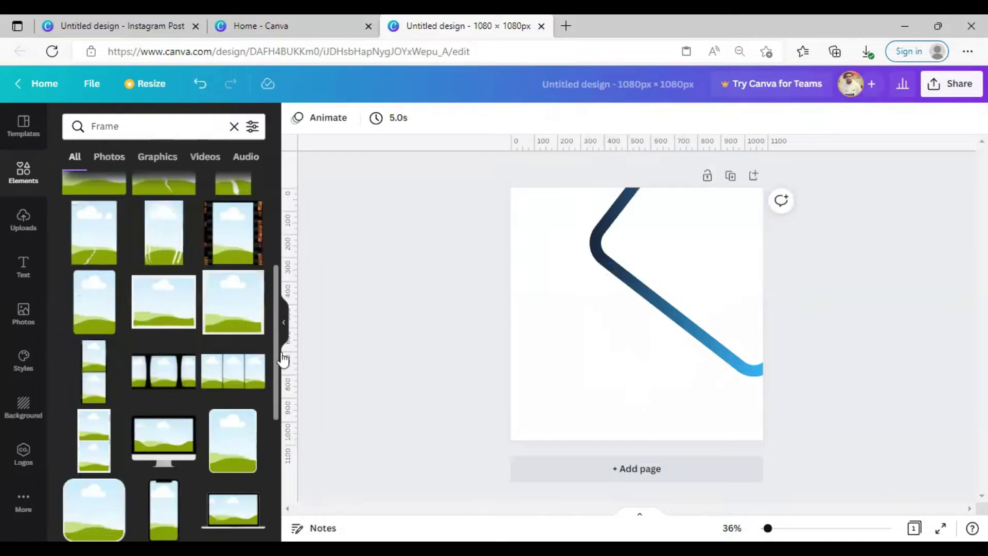
scroll(282, 355, "down", 3)
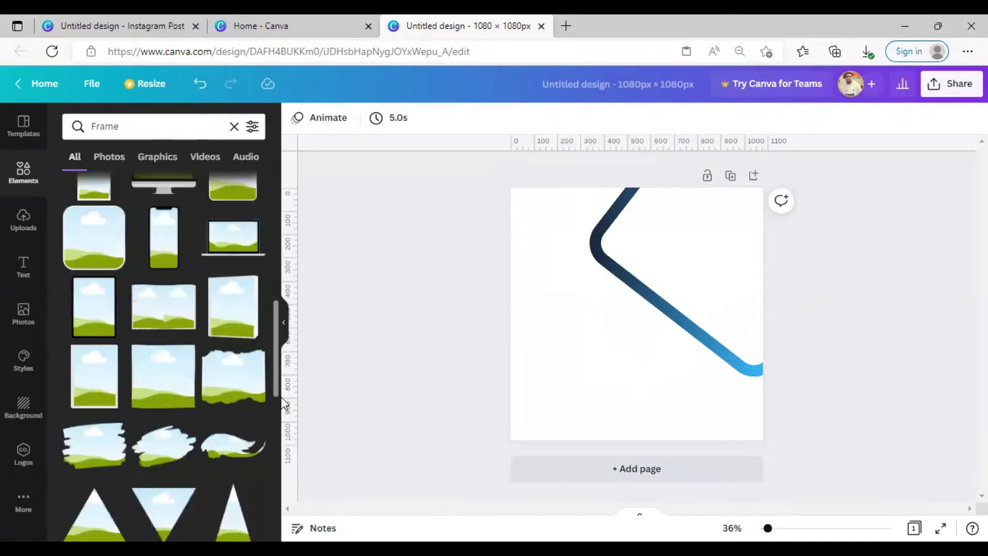
scroll(284, 440, "down", 3)
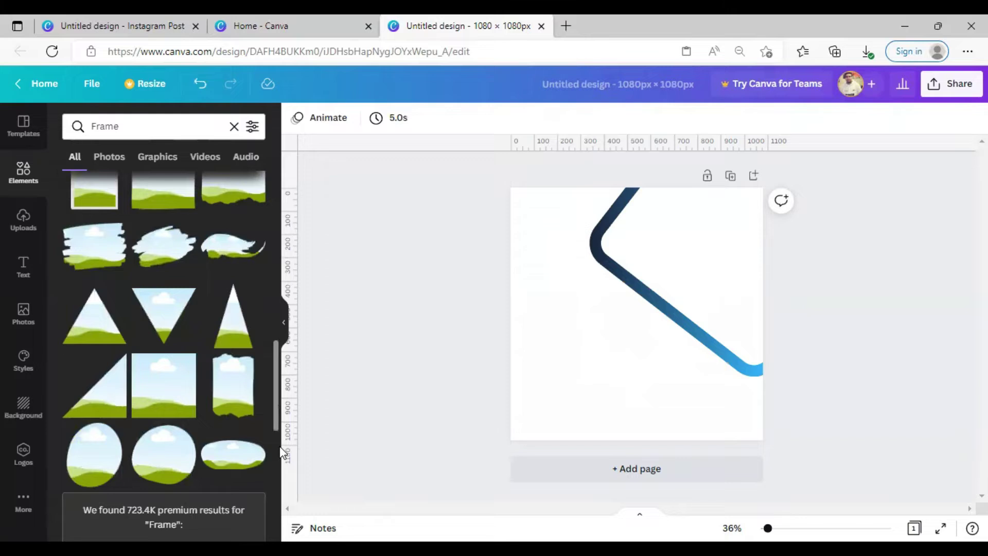
scroll(280, 461, "down", 4)
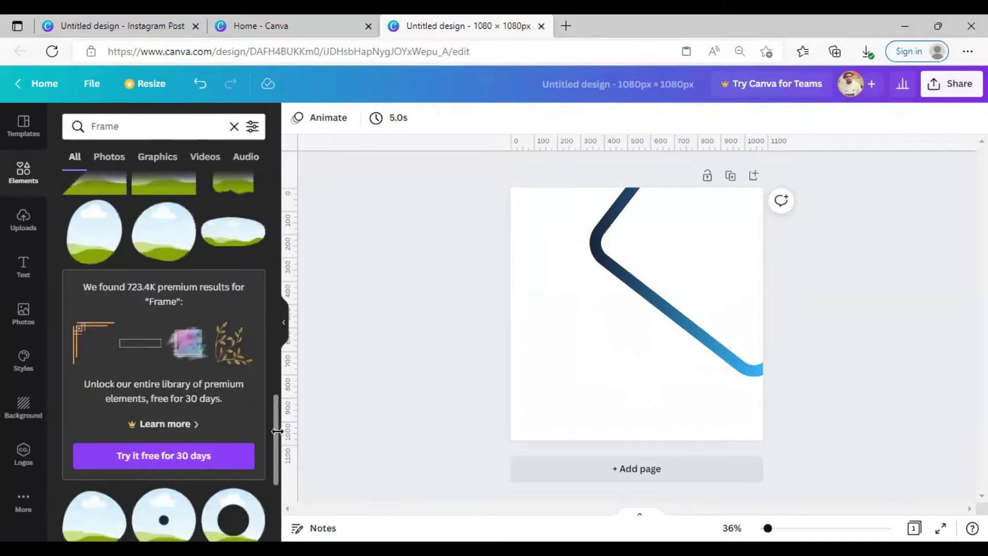
scroll(277, 502, "down", 5)
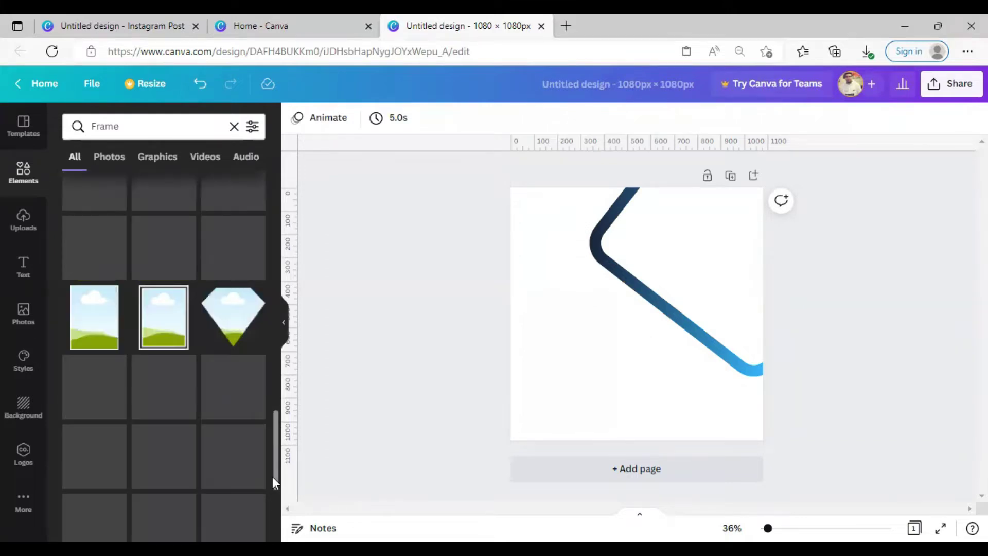
scroll(278, 471, "down", 4)
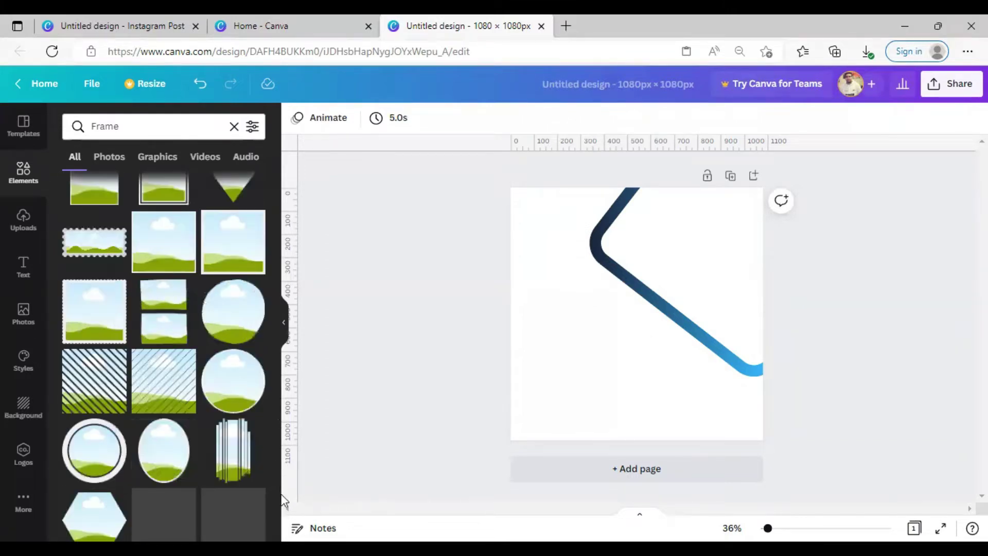
scroll(282, 501, "down", 4)
scroll(277, 471, "down", 3)
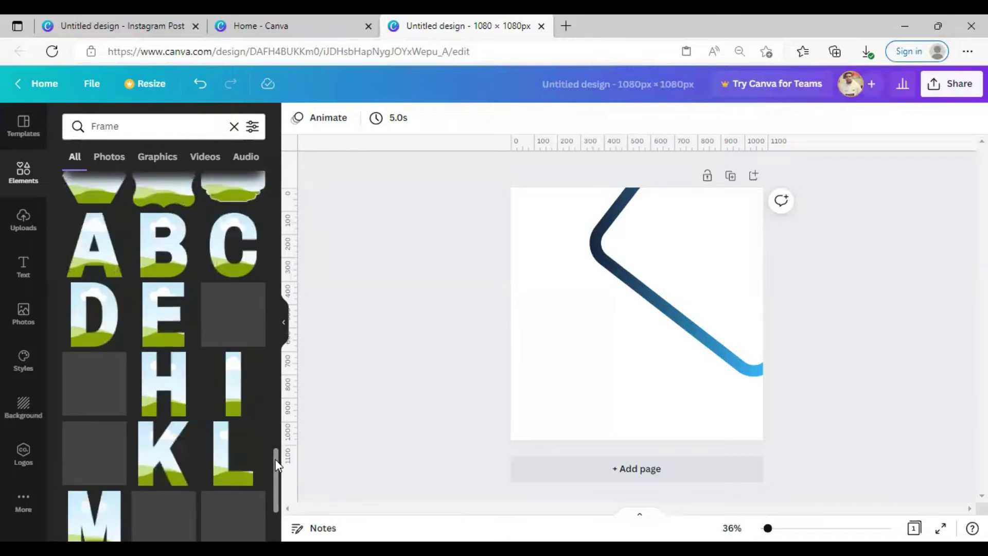
scroll(164, 355, "down", 8)
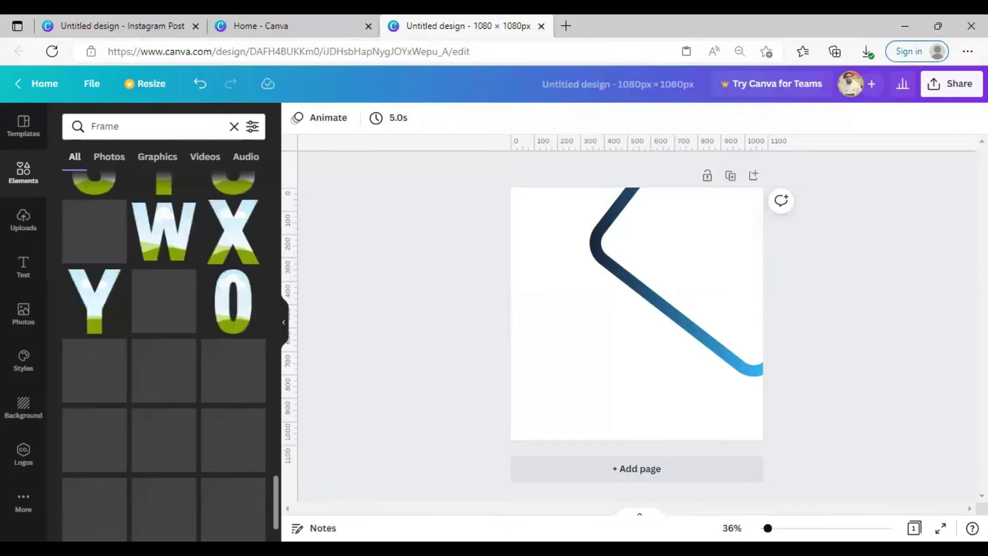
- Insert the rounded-square frame with a border from the Frame results onto the page
left_click(22, 169)
left_click(114, 164)
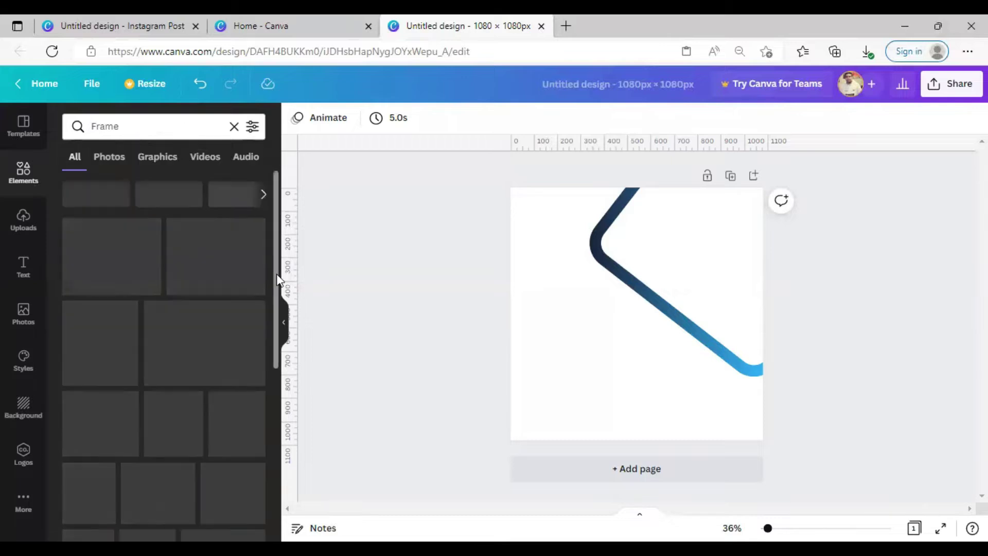
scroll(273, 319, "down", 3)
scroll(282, 360, "down", 4)
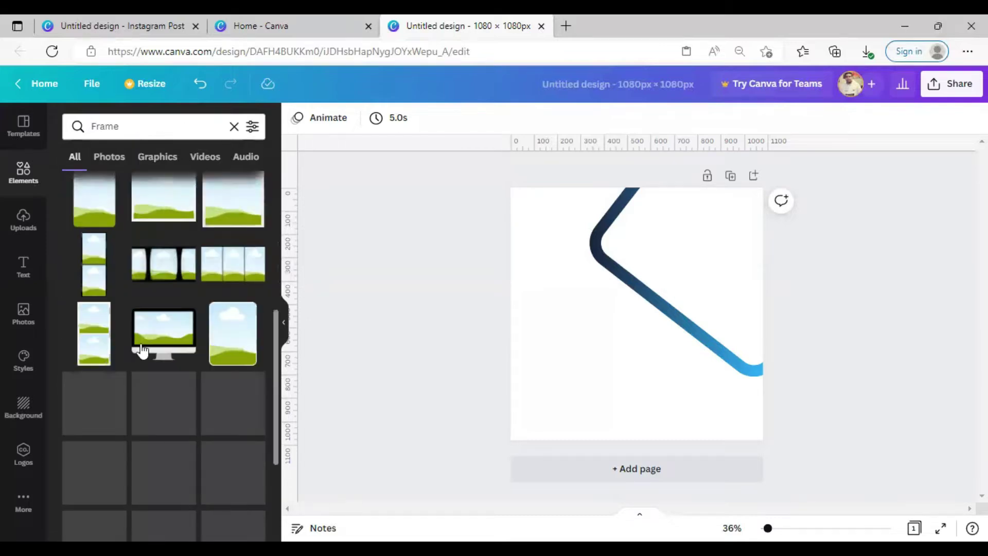
scroll(142, 351, "down", 1)
left_click(90, 337)
left_click(710, 400)
left_click(613, 336)
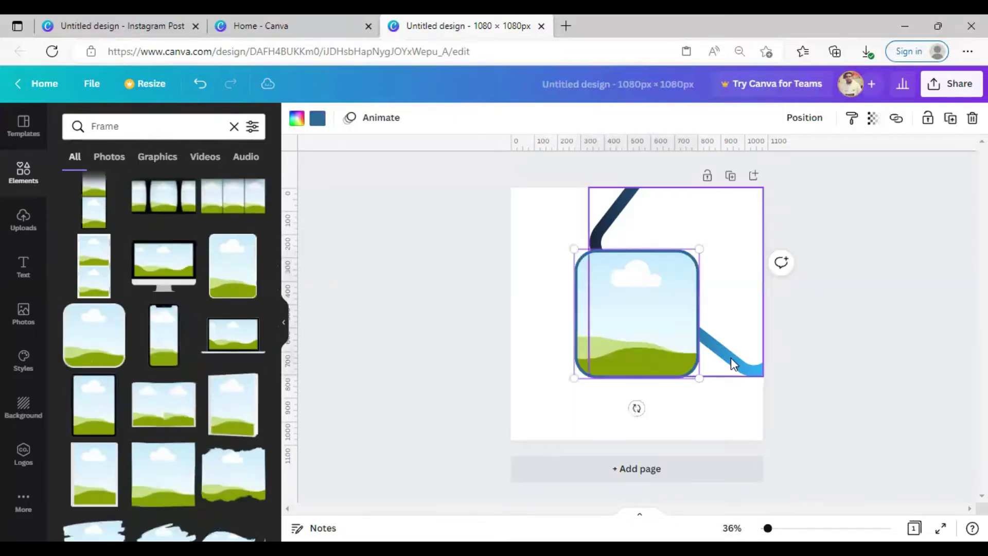
- Enlarge and rotate the rounded-square frame so it overlays the gradient outline in the page's upper-right corner
left_click_drag(699, 378, 771, 457)
left_click_drag(706, 345, 624, 324)
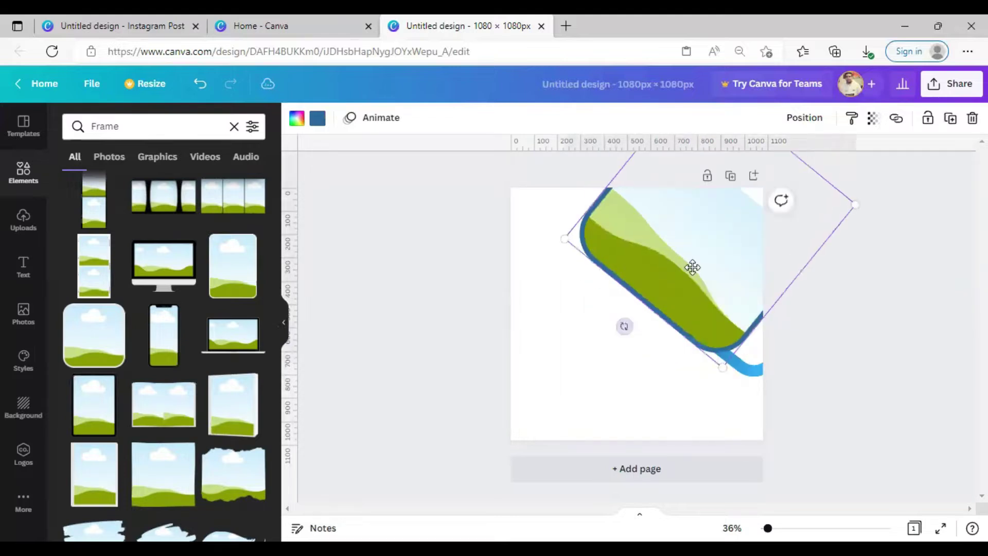
left_click_drag(584, 247, 578, 236)
left_click_drag(663, 261, 664, 264)
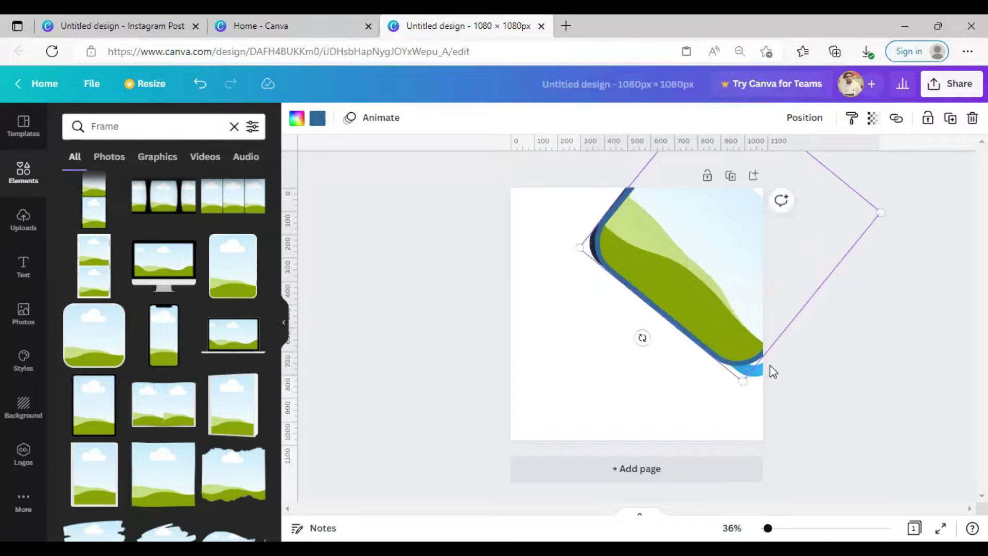
- Enlarge the frame slightly and nudge it up and right to fit the gradient outline, and send it behind the outline
left_click_drag(881, 211, 907, 209)
key("Up")
key("Up")
key("Up")
key("Up")
key("Up")
key("Up")
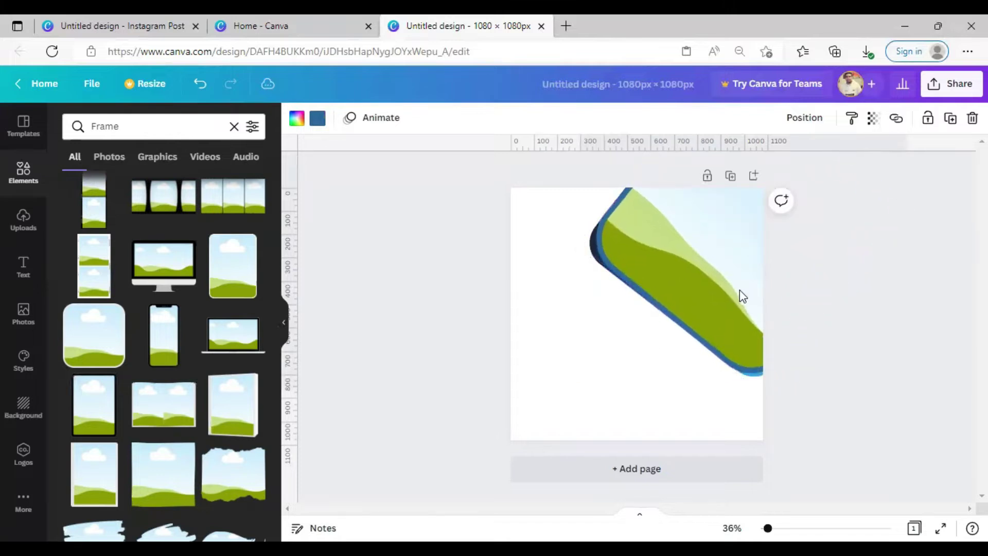
key("Right")
key("Right")
key("Right")
key("Right")
key("Right")
key("Right")
key("Right")
key("Right")
key("Left")
right_click(727, 288)
left_click(776, 360)
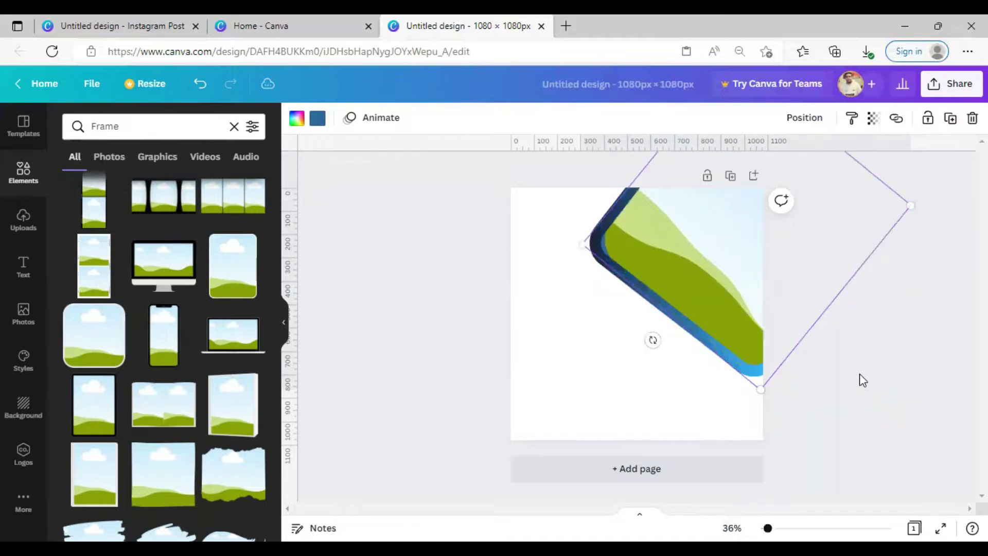
- Select the blue gradient outline and send it behind the rounded-square frame
left_click(728, 366)
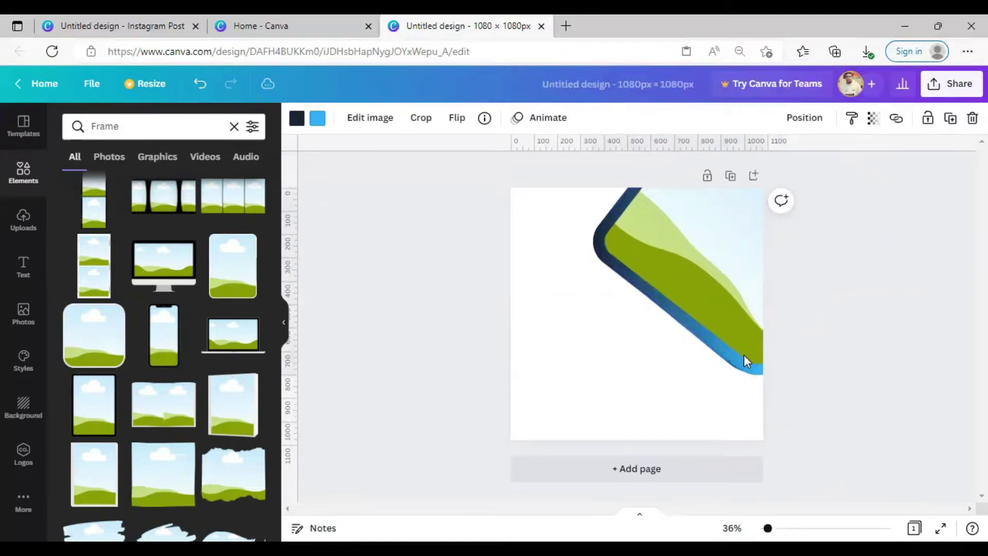
left_click(318, 118)
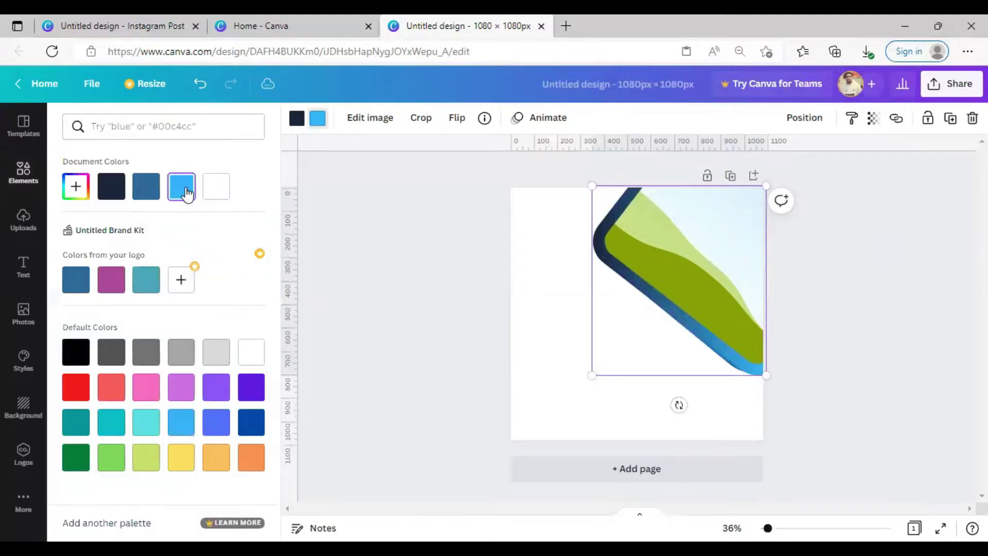
right_click(709, 341)
left_click(725, 426)
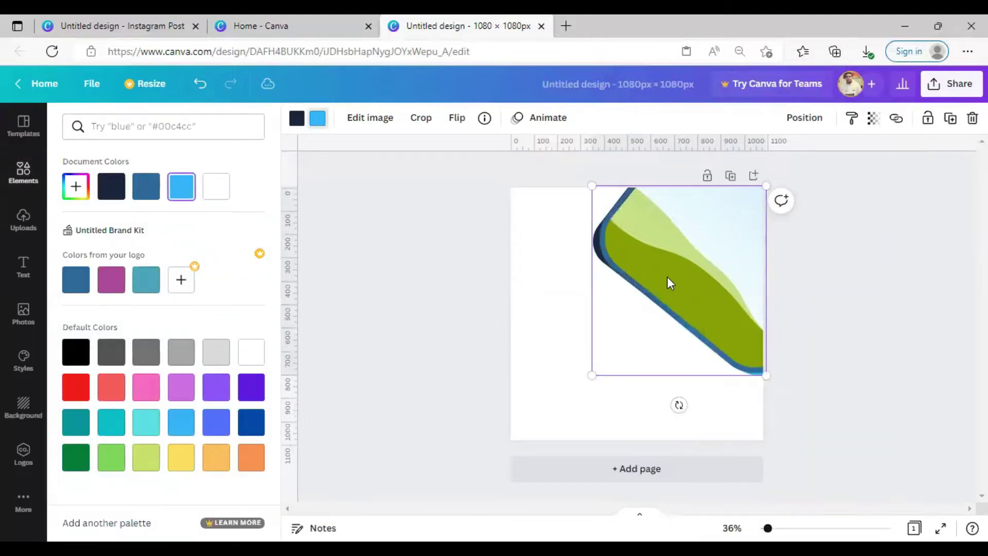
- Set the rounded-square frame's border colour to white and send the frame behind the gradient outline
left_click(669, 280)
left_click(317, 118)
left_click(216, 186)
right_click(598, 253)
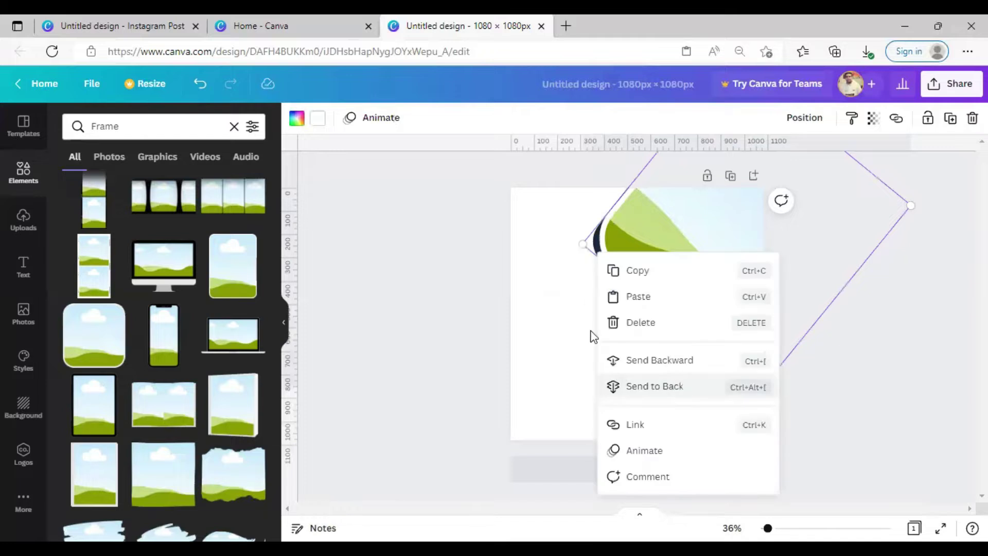
left_click(589, 357)
- Nudge the gradient outline slightly right and down around the frame
left_click(693, 275)
key("Right")
key("Right")
key("Right")
key("Right")
key("Right")
key("Right")
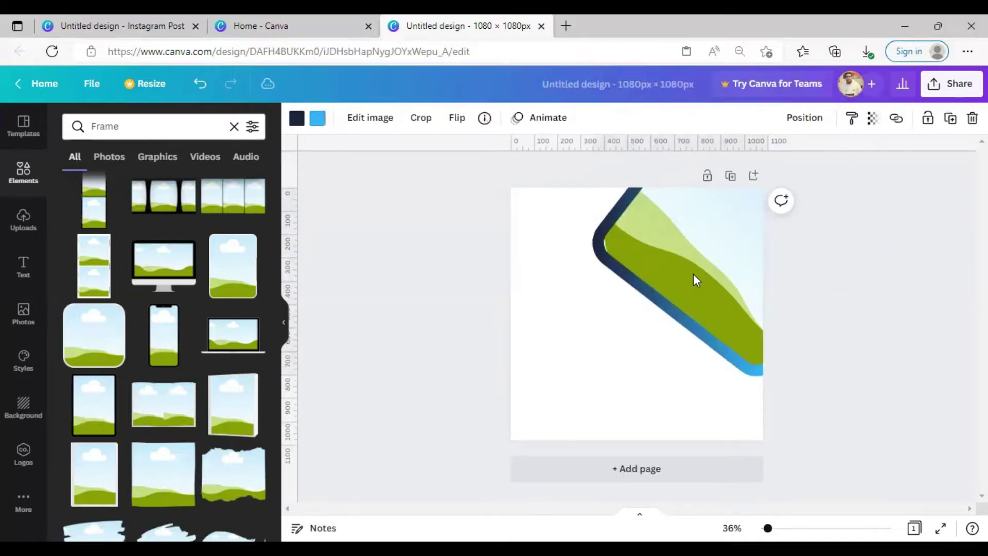
key("Down")
key("Down")
key("Down")
left_click(886, 337)
- Open the uploaded images and send the gradient outline behind the white-bordered frame
left_click(20, 210)
left_click_drag(274, 307, 280, 375)
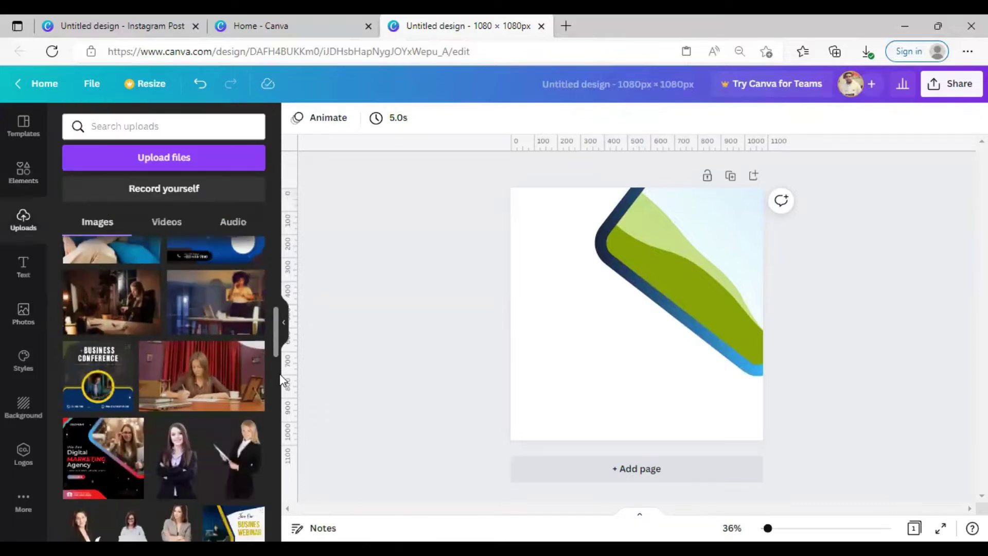
left_click_drag(667, 246, 626, 274)
right_click(625, 274)
left_click(676, 377)
left_click_drag(579, 375, 591, 331)
left_click_drag(604, 454, 674, 410)
left_click_drag(601, 385, 565, 366)
key("Delete")
- Fill the rounded-square frame with the uploaded photo of a woman working on a laptop by a brick wall
scroll(267, 402, "down", 4)
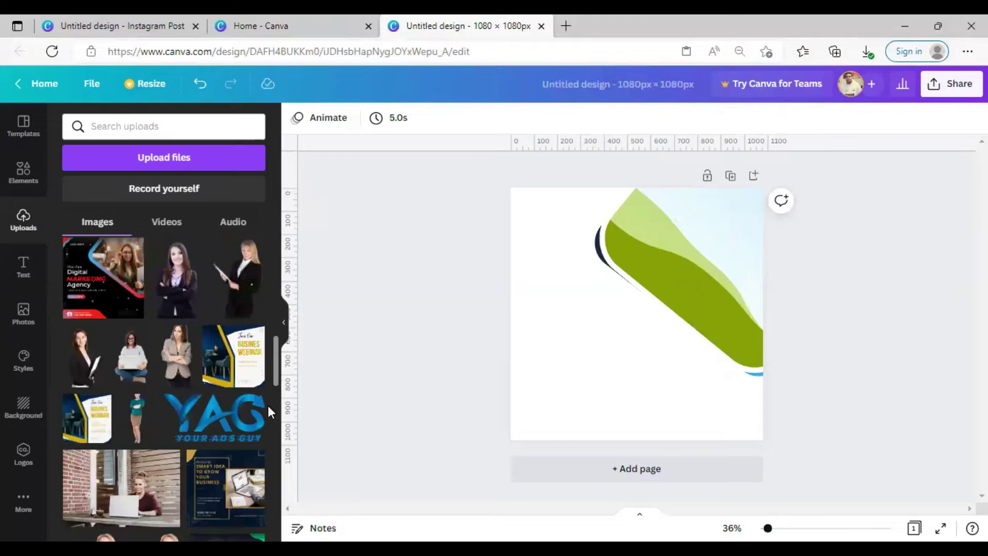
scroll(267, 405, "down", 10)
scroll(269, 416, "up", 3)
scroll(274, 420, "down", 5)
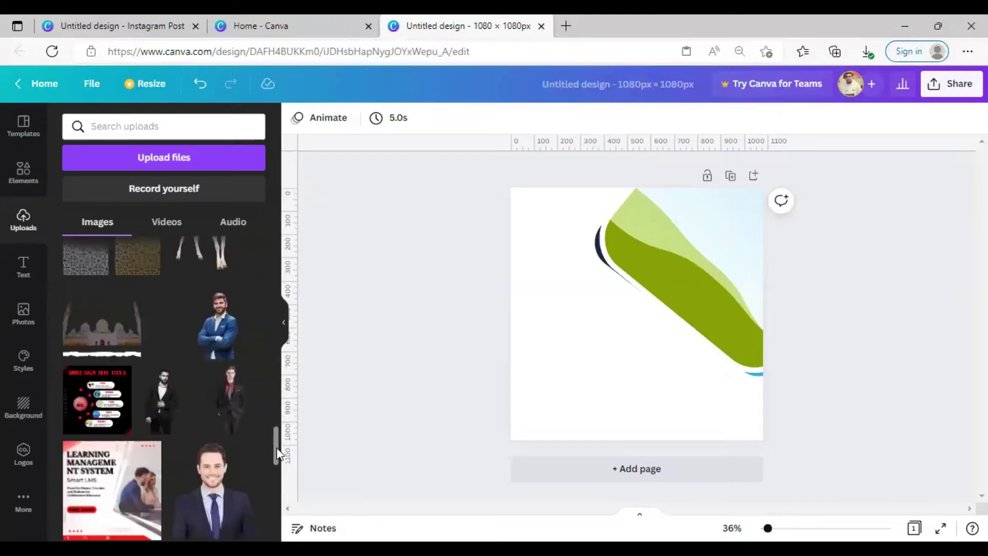
left_click_drag(276, 447, 281, 343)
mouse_move(94, 392)
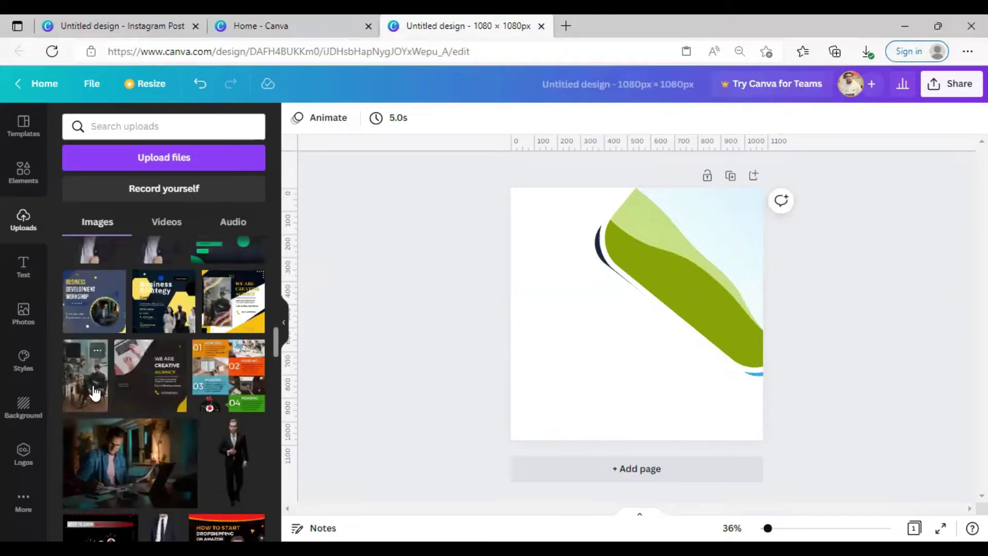
left_click_drag(274, 350, 275, 324)
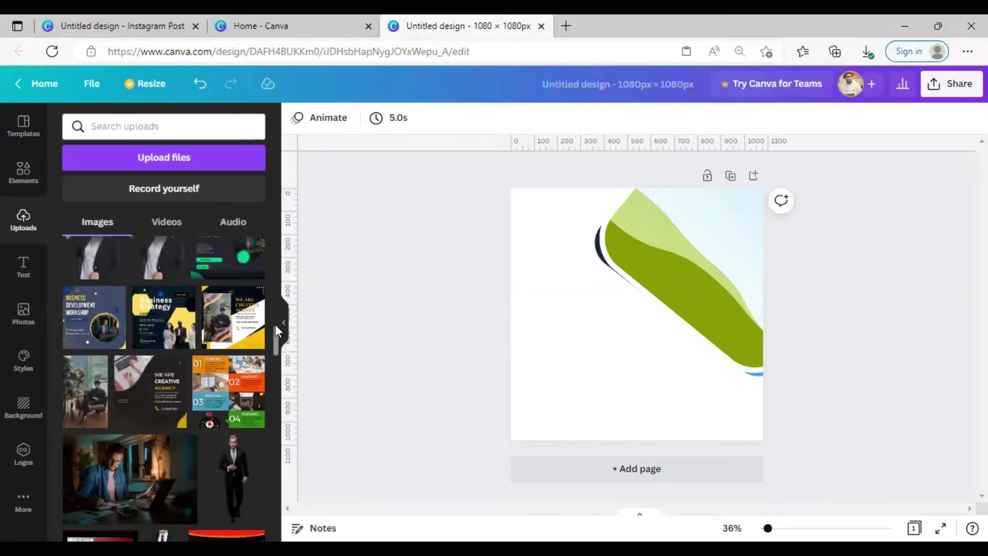
left_click_drag(631, 276, 576, 372)
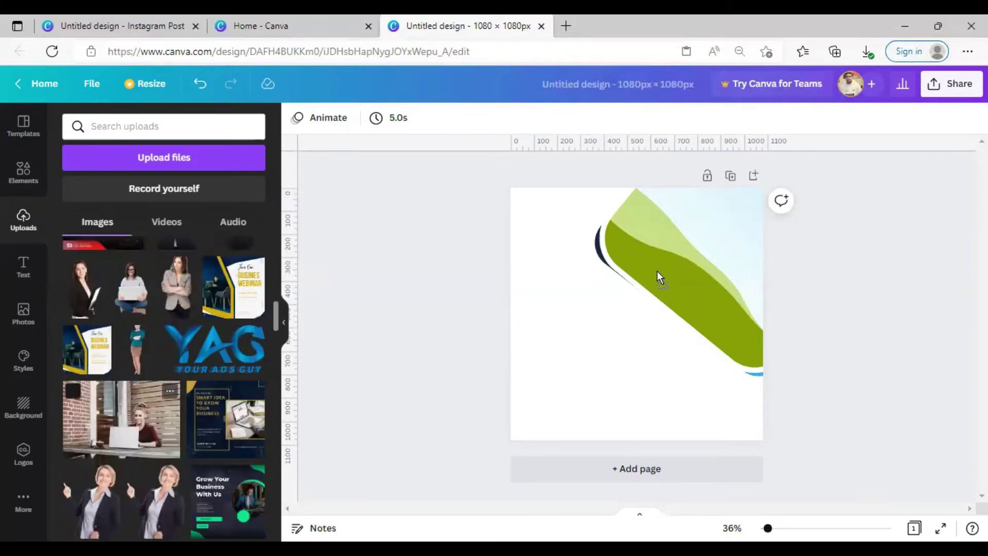
mouse_move(699, 264)
left_mouse_down()
mouse_move(626, 263)
mouse_move(701, 257)
left_mouse_up()
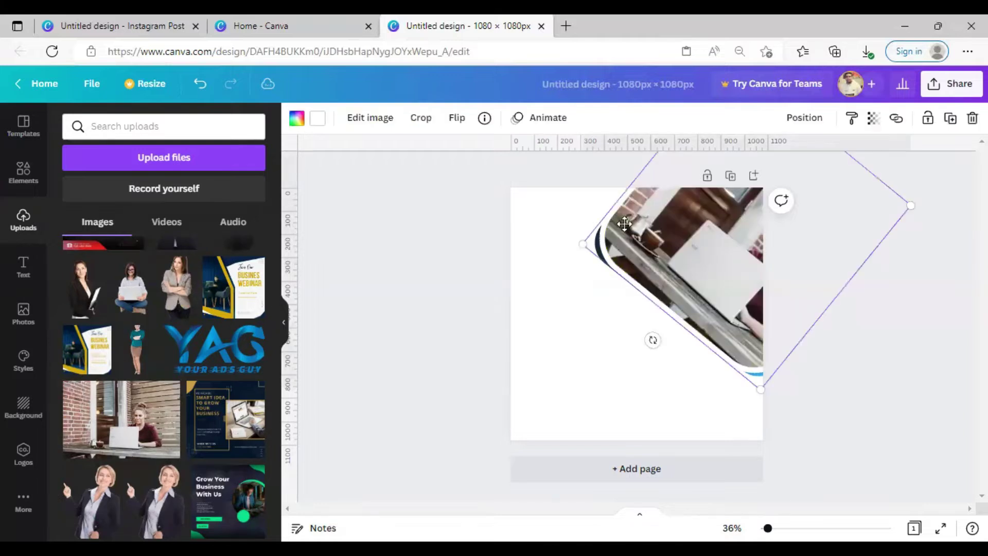
- Reposition the photo inside the frame to show the woman beside her laptop
double_click(633, 228)
left_click(568, 320)
left_click(657, 397)
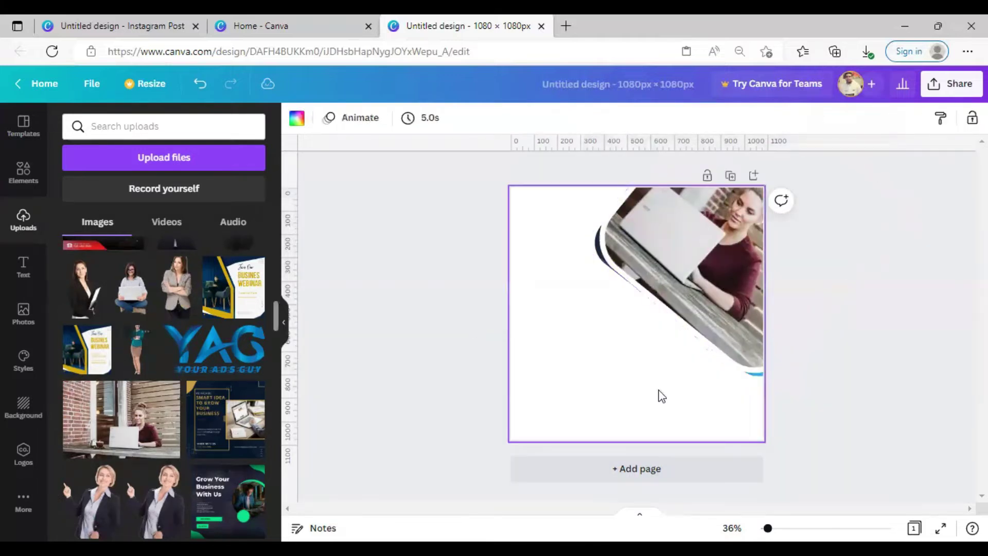
- Rotate the photo inside the frame closer to upright and reposition it around the woman and her laptop
left_click_drag(615, 452, 686, 415)
left_click_drag(618, 403, 719, 271)
left_click_drag(705, 309, 715, 285)
double_click(715, 285)
left_click_drag(570, 297, 436, 316)
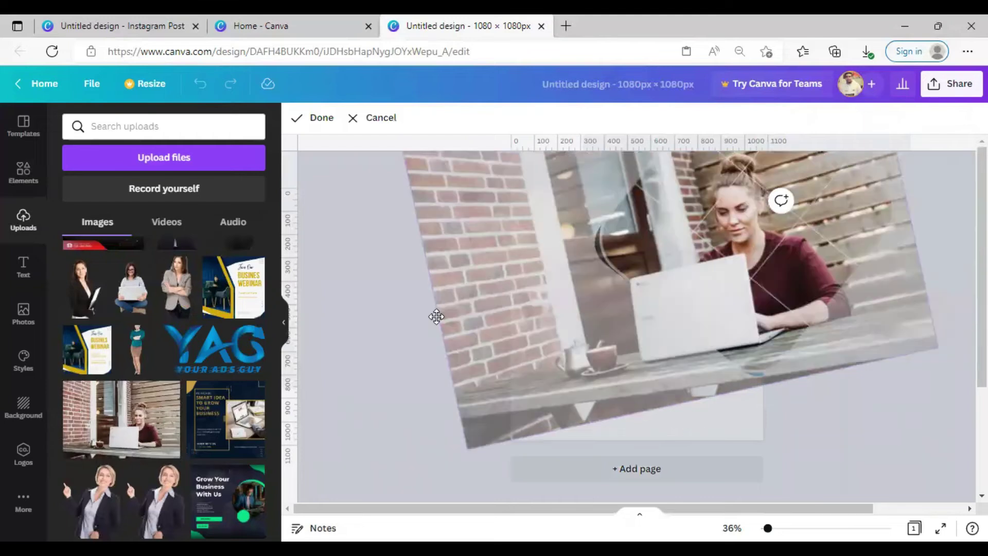
left_click(379, 312)
- Enlarge and reposition the photo inside the frame so the woman's face and shoulders fill the visible area
double_click(694, 274)
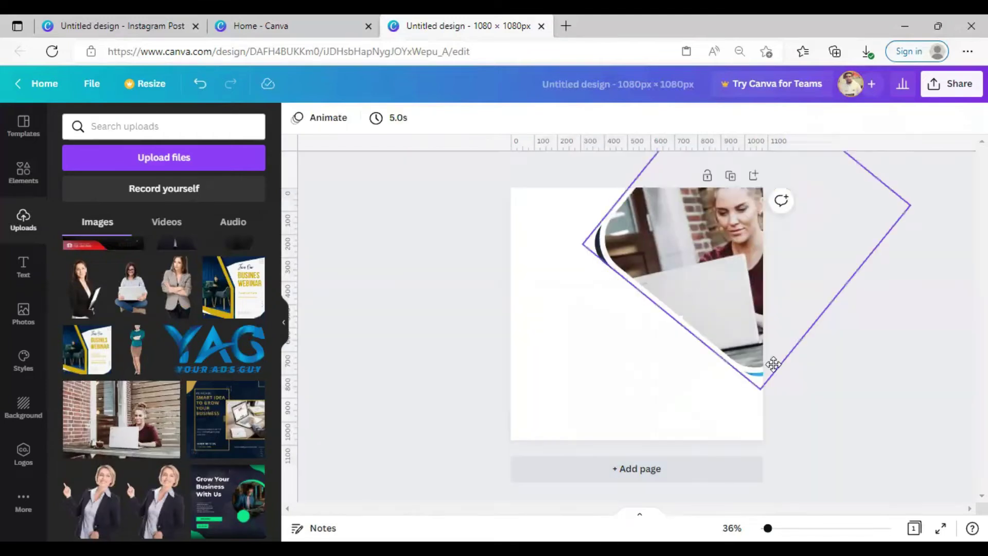
left_click_drag(960, 405, 972, 425)
left_click_drag(728, 304, 619, 325)
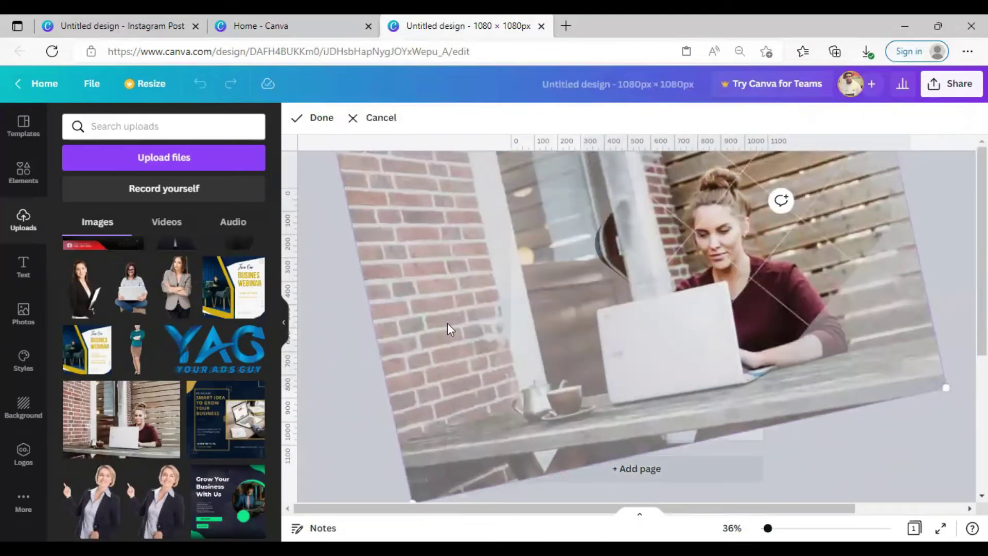
left_click(339, 327)
double_click(687, 290)
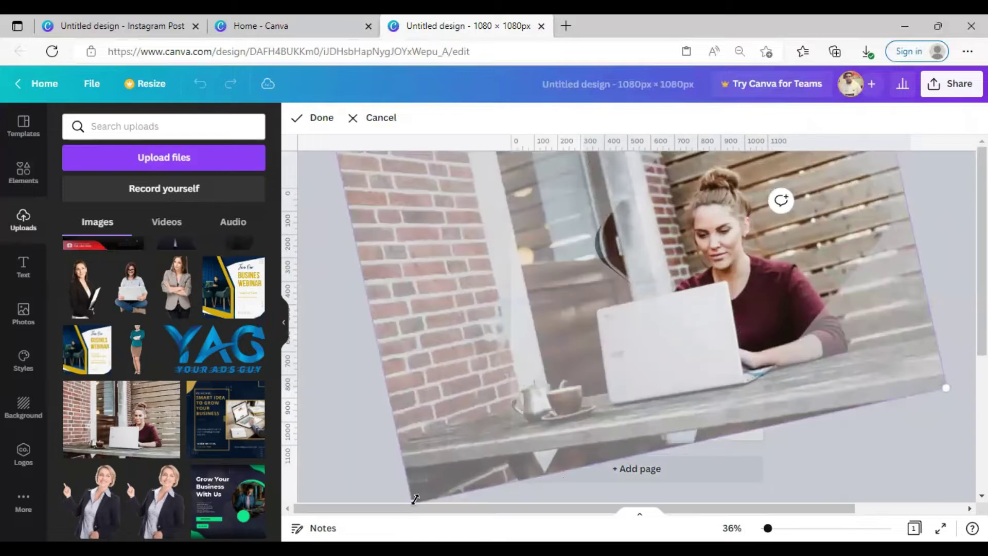
left_click_drag(414, 500, 329, 438)
left_click(316, 429)
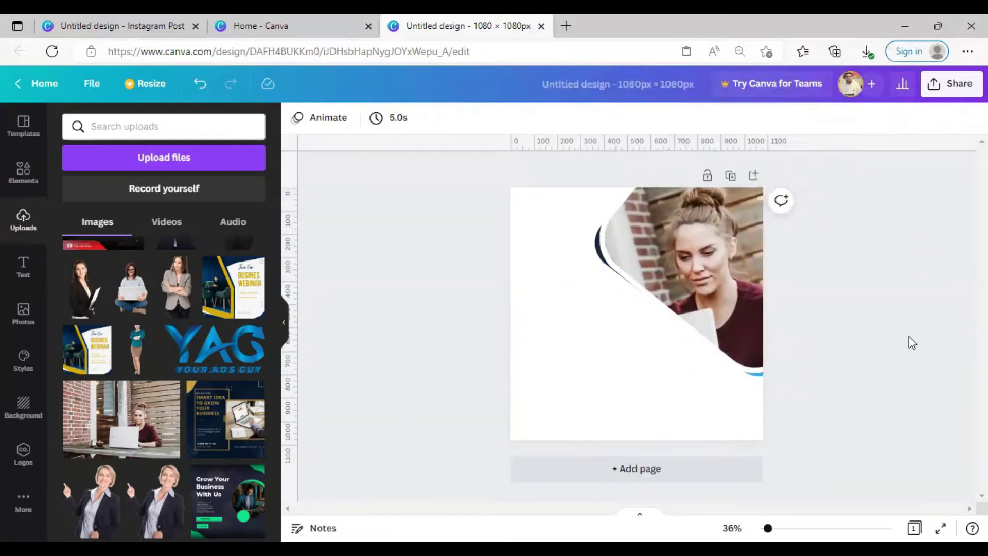
- Send the white-bordered photo frame to the back, behind the gradient outline
left_click(657, 255)
right_click(656, 349)
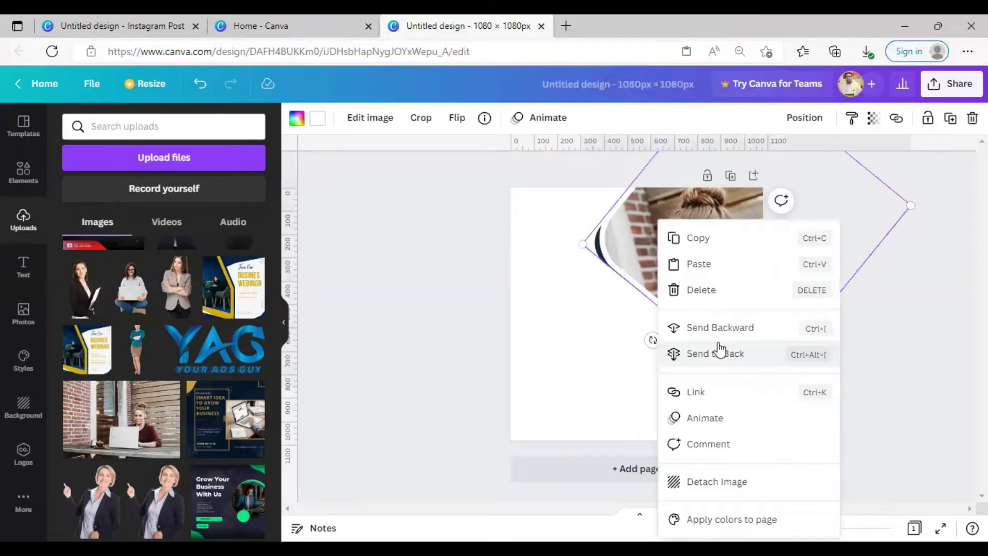
left_click(669, 351)
left_click(855, 354)
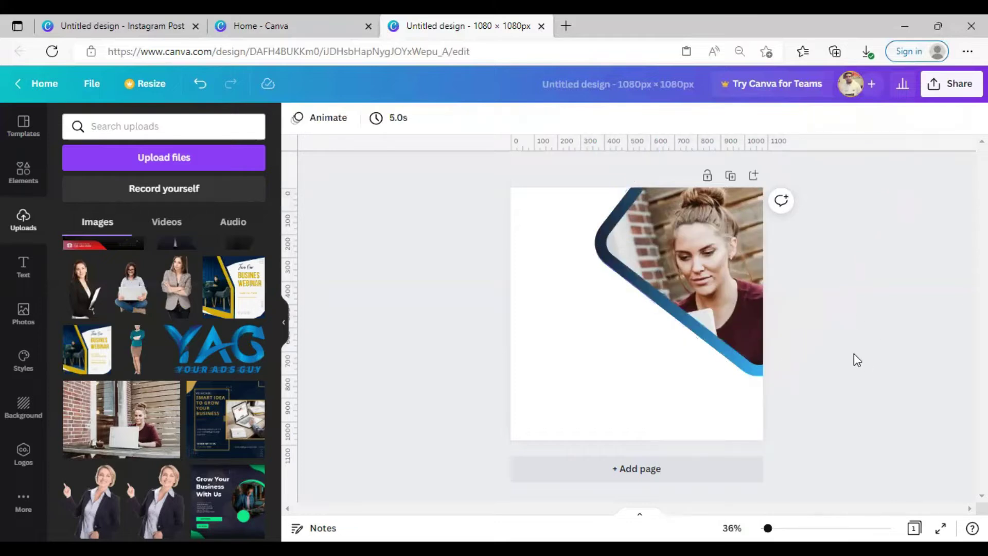
- Set the page background to the custom dark navy color #071D3B
left_click(563, 363)
left_click(297, 118)
left_click(251, 484)
left_click(77, 191)
left_click_drag(242, 238, 225, 272)
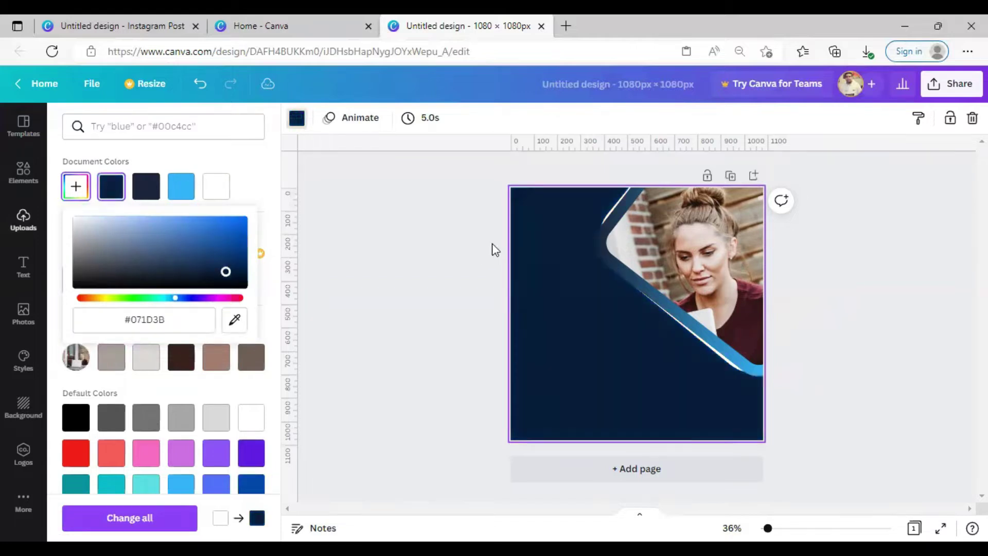
left_click(493, 247)
- Enlarge the gradient outline slightly and rotate it a little to cover the frame's white border
left_click(697, 337)
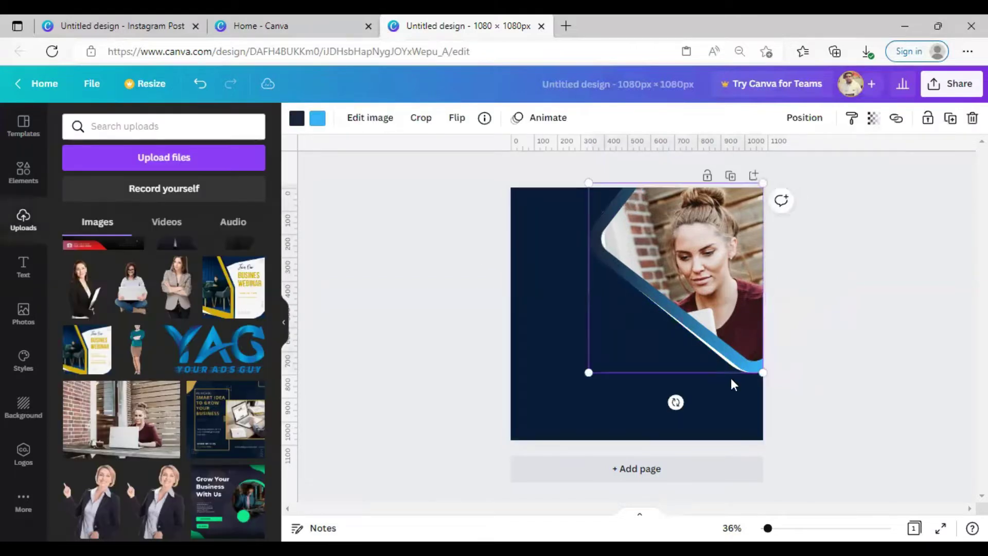
left_click_drag(761, 374, 773, 382)
left_click_drag(682, 413, 680, 415)
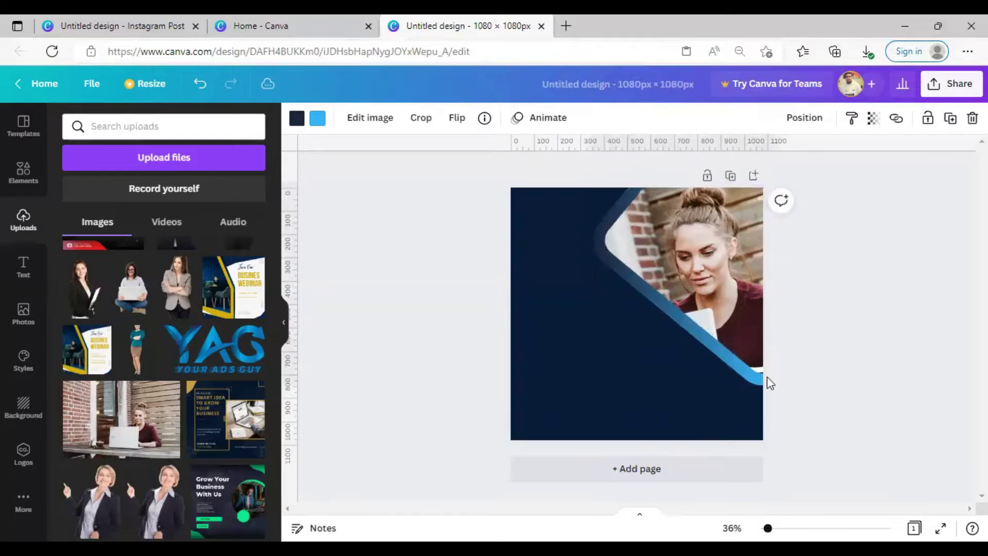
left_click(799, 370)
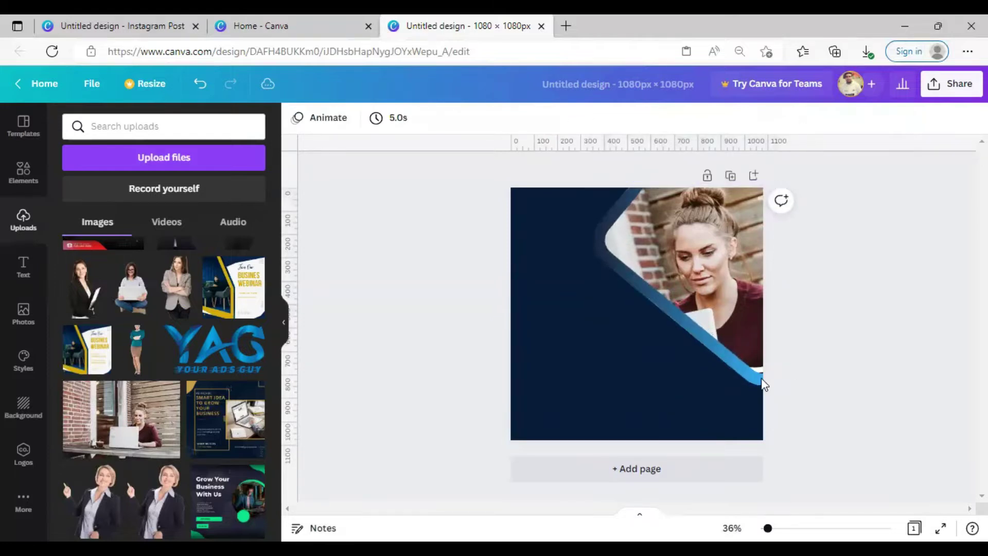
- Duplicate the gradient outline, then resize and place the copy just inside the first to form a thicker band
left_click_drag(761, 377, 717, 343)
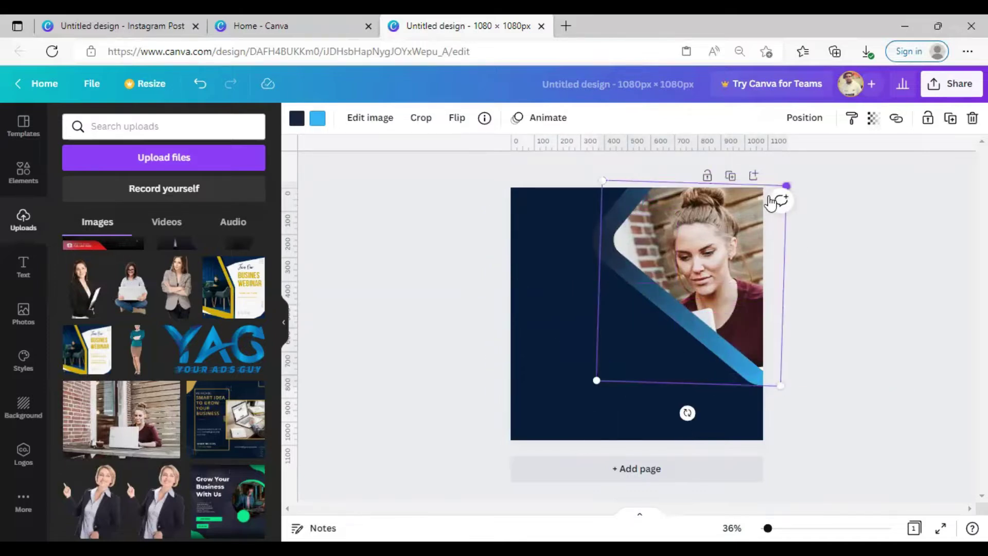
left_click_drag(787, 186, 771, 201)
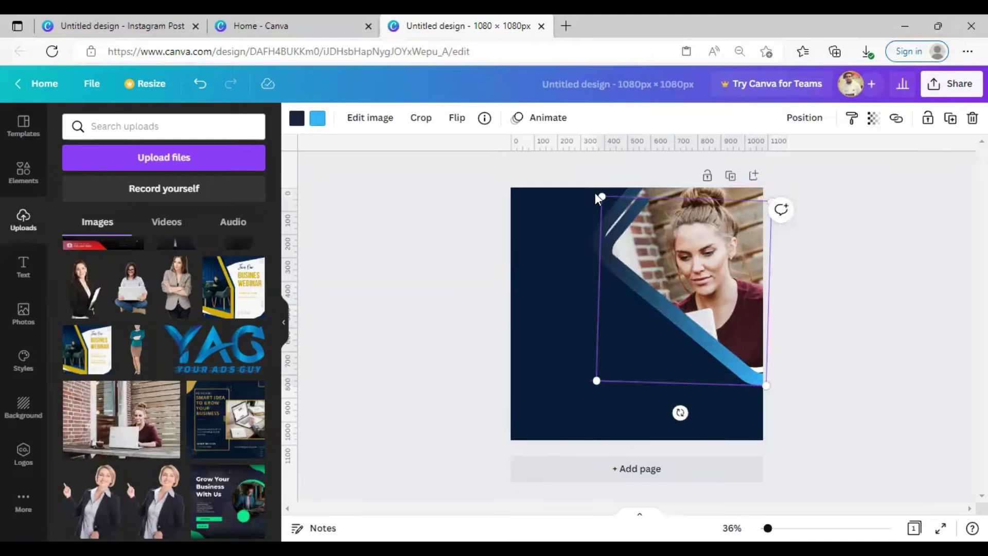
left_click_drag(601, 196, 595, 177)
mouse_move(635, 277)
left_mouse_down()
mouse_move(648, 282)
mouse_move(649, 272)
left_mouse_up()
left_click(846, 264)
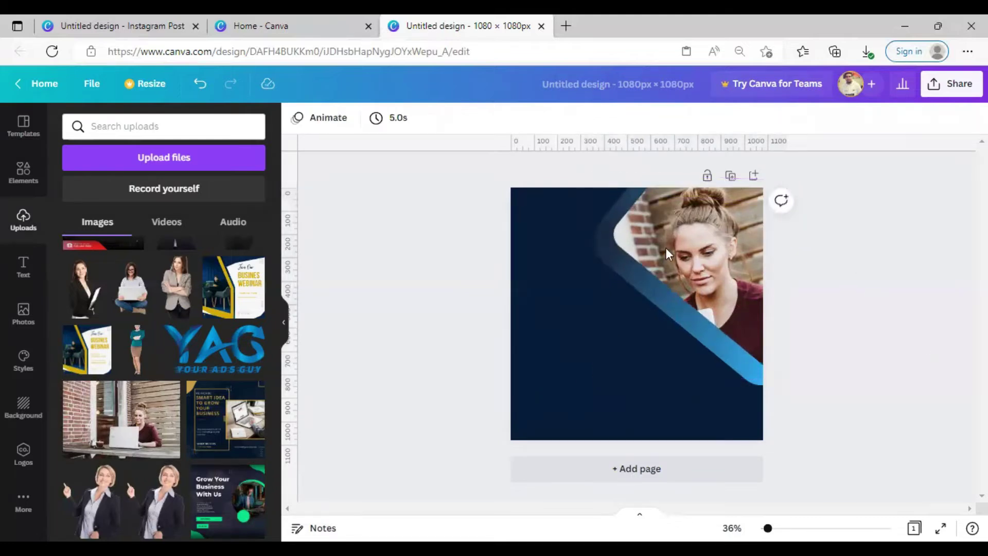
- Nudge the inner gradient outline slightly to the right
left_click(662, 265)
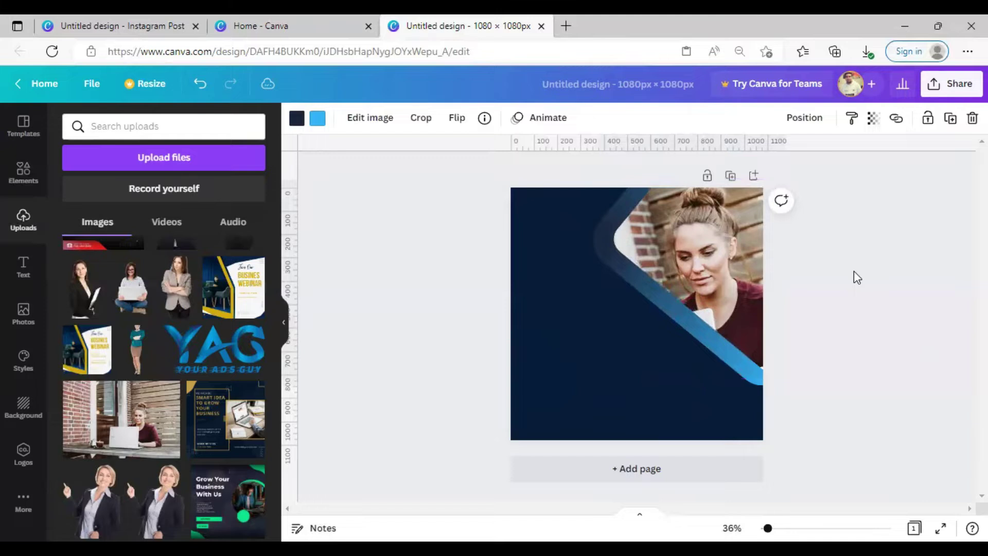
key("Right")
key("Right")
key("Right")
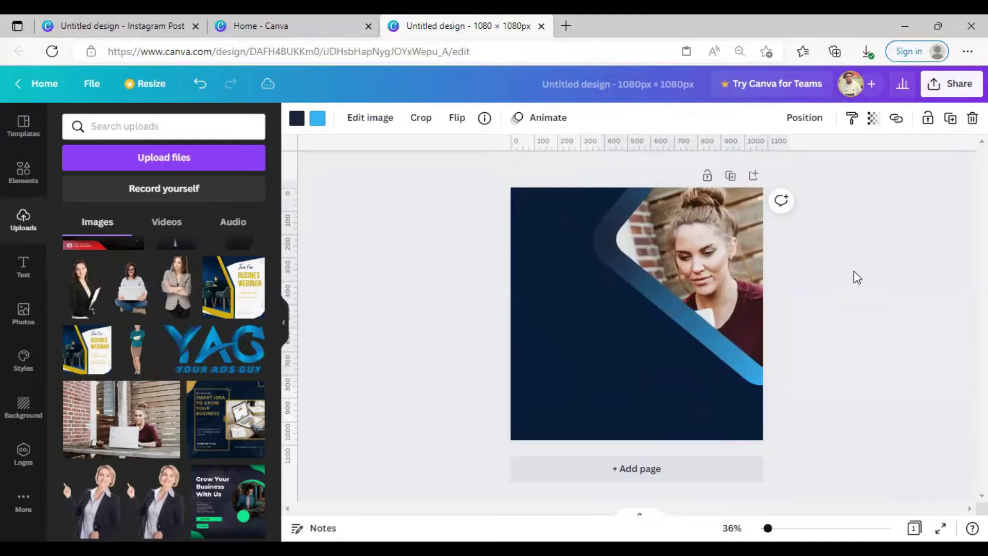
left_click(853, 271)
- Change the photo frame's white border to the dark slate-navy document color
left_click(709, 332)
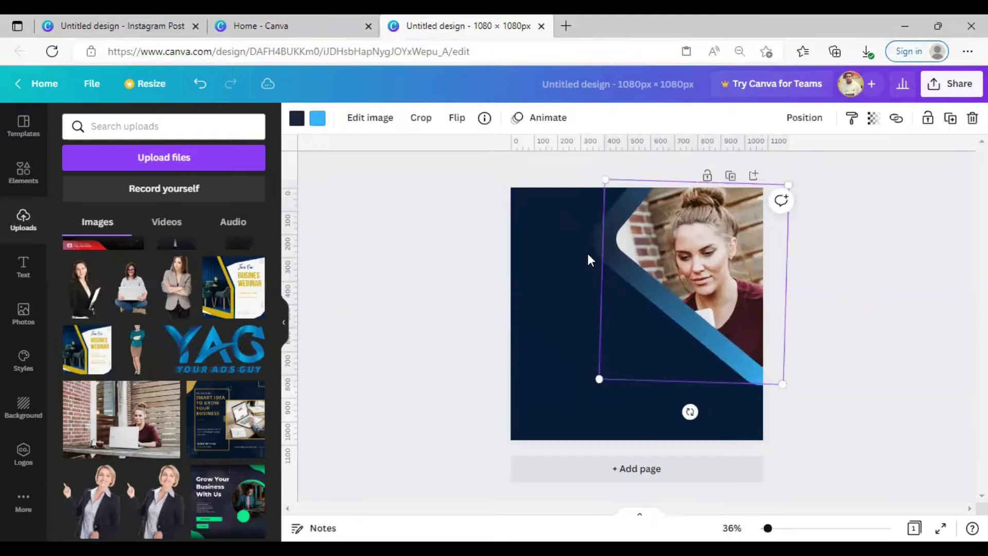
left_click(591, 242, "shift")
left_click(297, 117)
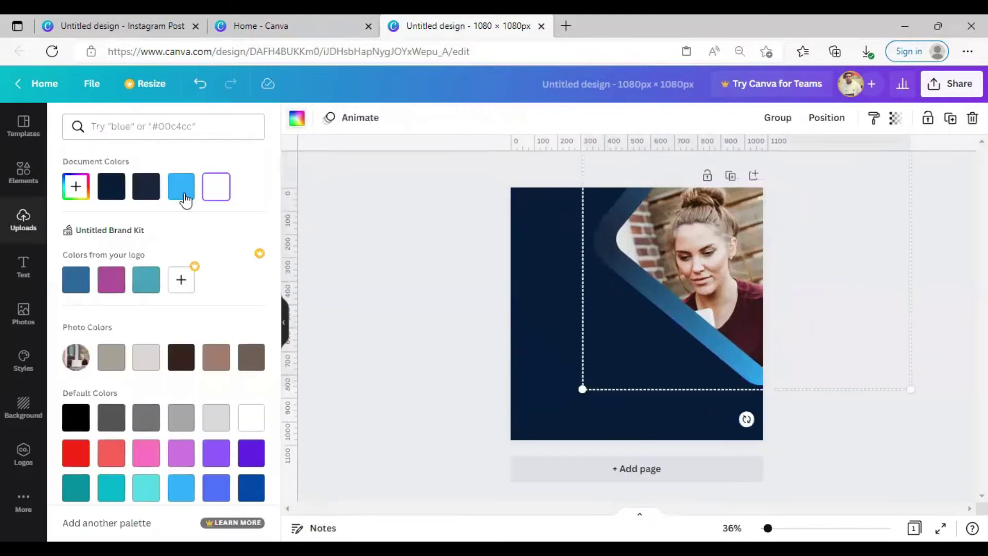
left_click(146, 188)
- Replace the light blue gradient color of both outlines with the dark slate-navy document color
left_click(674, 296)
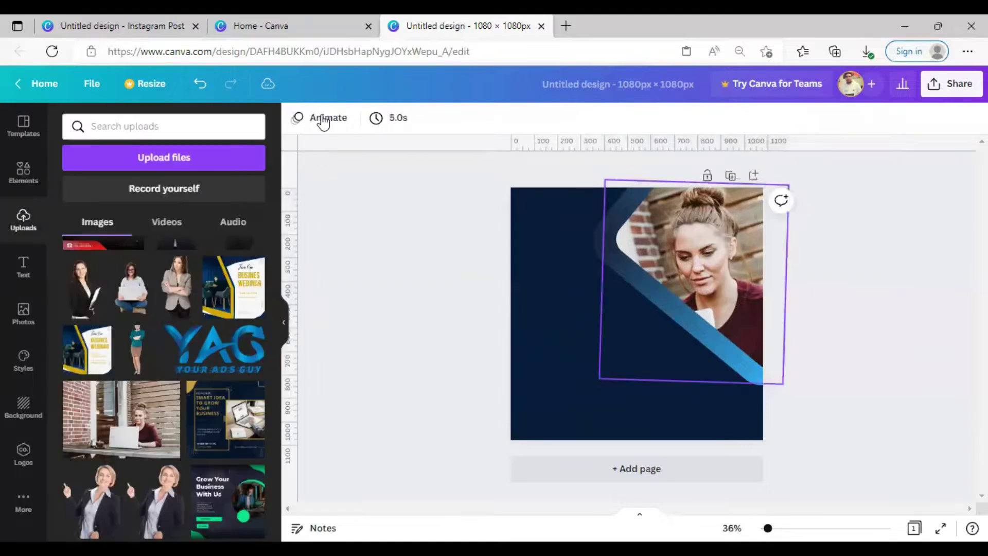
left_click(317, 118)
left_click(145, 187)
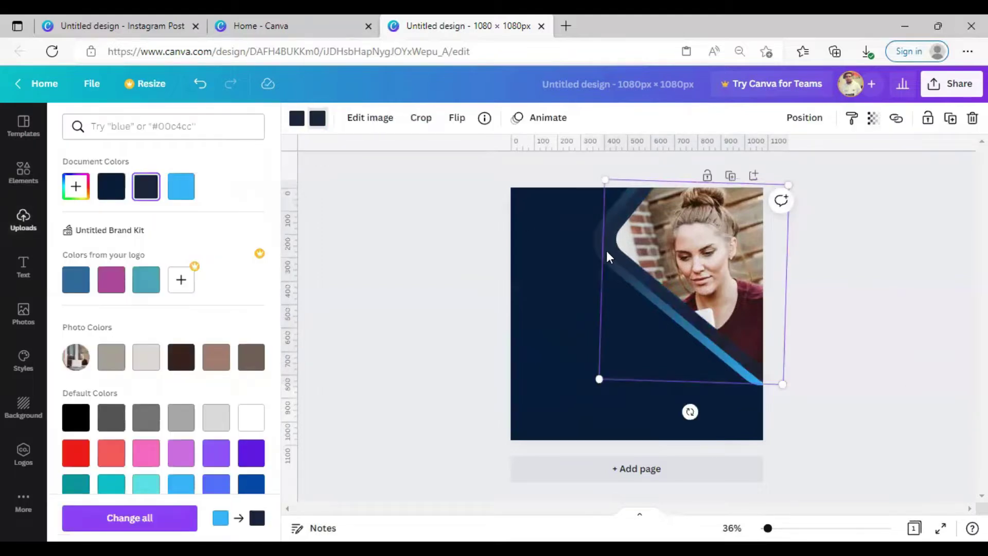
left_click(182, 184)
left_click(146, 187)
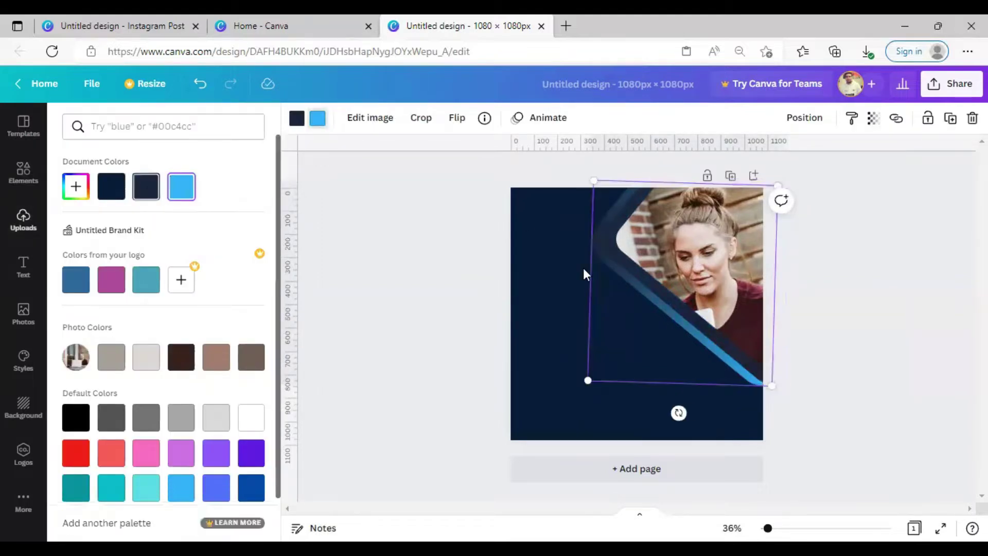
left_click(632, 274)
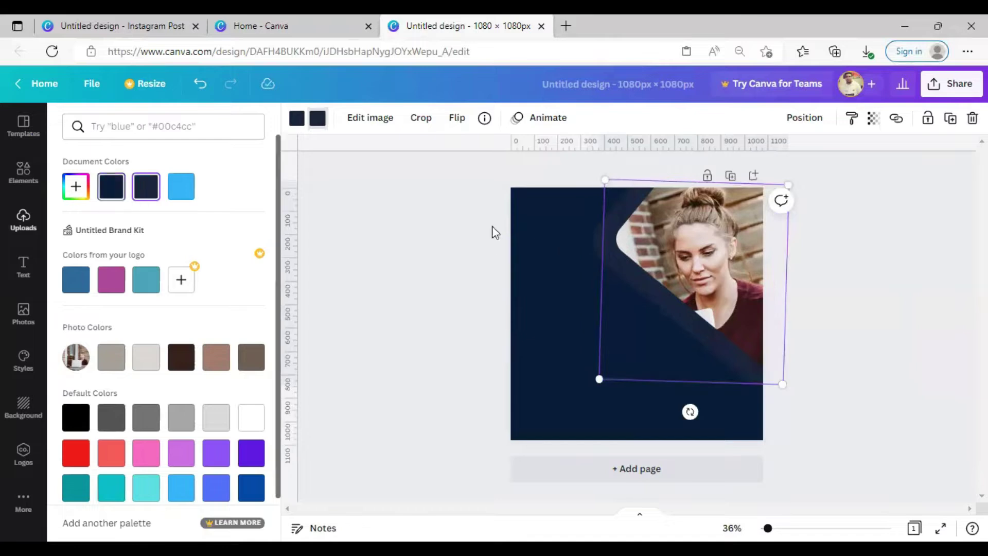
- Recolor the photo frame's border and the outer outline with the background's dark navy
left_click(609, 251)
left_click(111, 189)
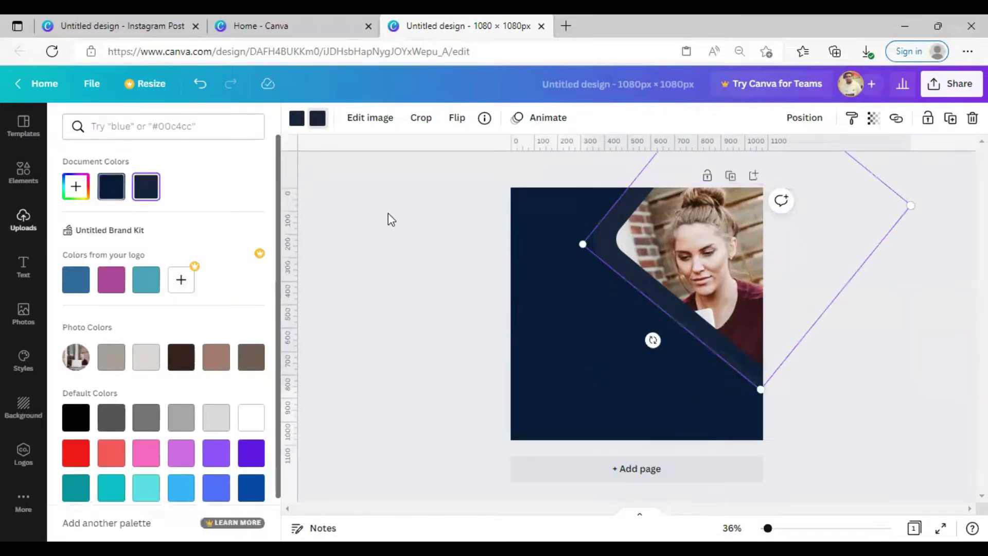
left_click(295, 123)
left_click(120, 186)
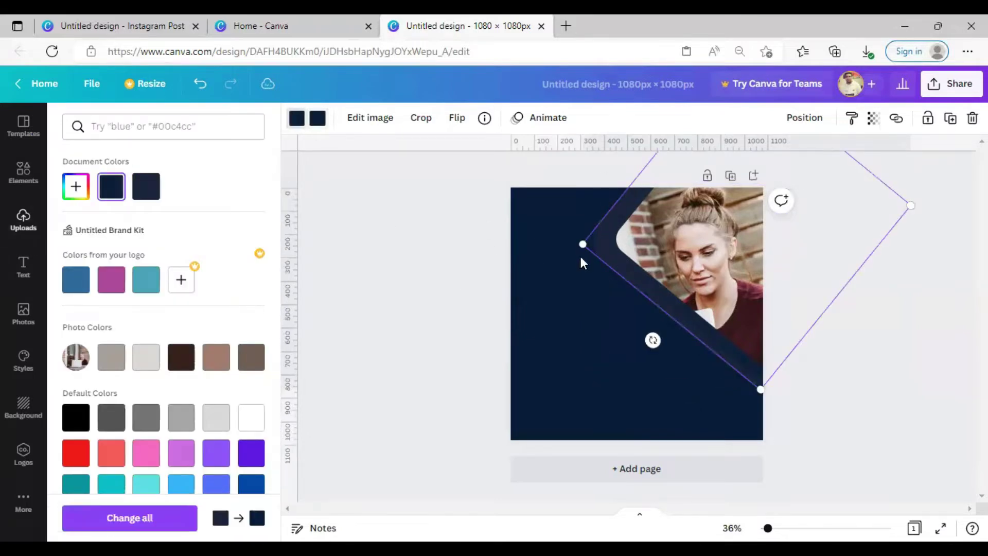
left_click(592, 258)
left_click(297, 117)
left_click(111, 187)
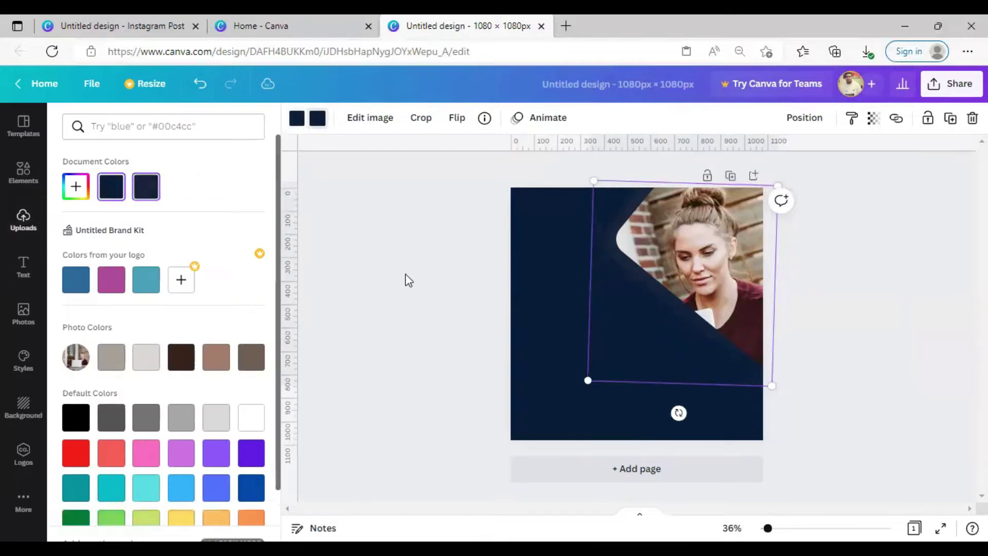
- Set the second gradient color of the inner outline to the teal logo color
left_click(622, 273)
left_click(317, 118)
left_click(146, 279)
left_click(441, 274)
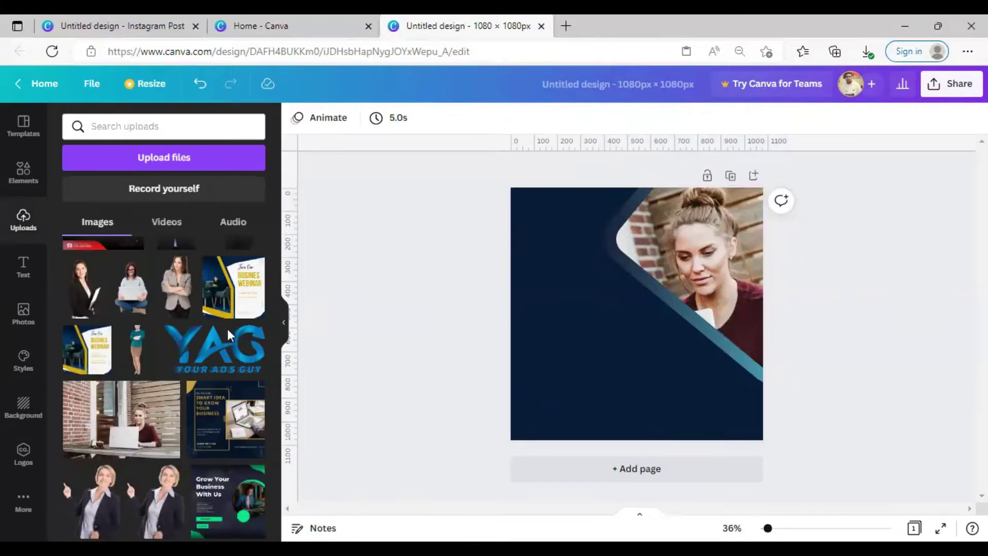
- Add a left-aligned heading reading "DIGITAL MARKETING SERVICES"
left_click(23, 268)
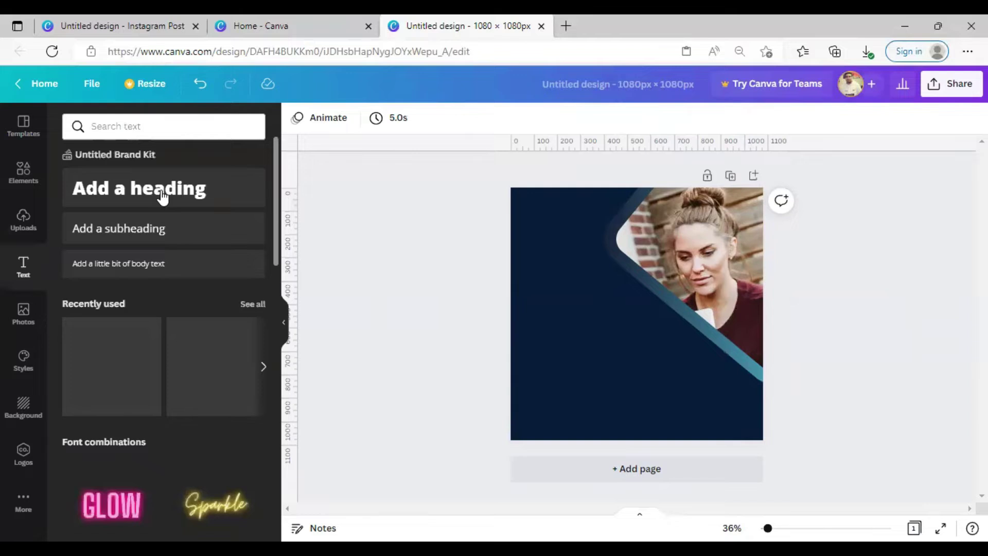
left_click_drag(650, 307, 650, 307)
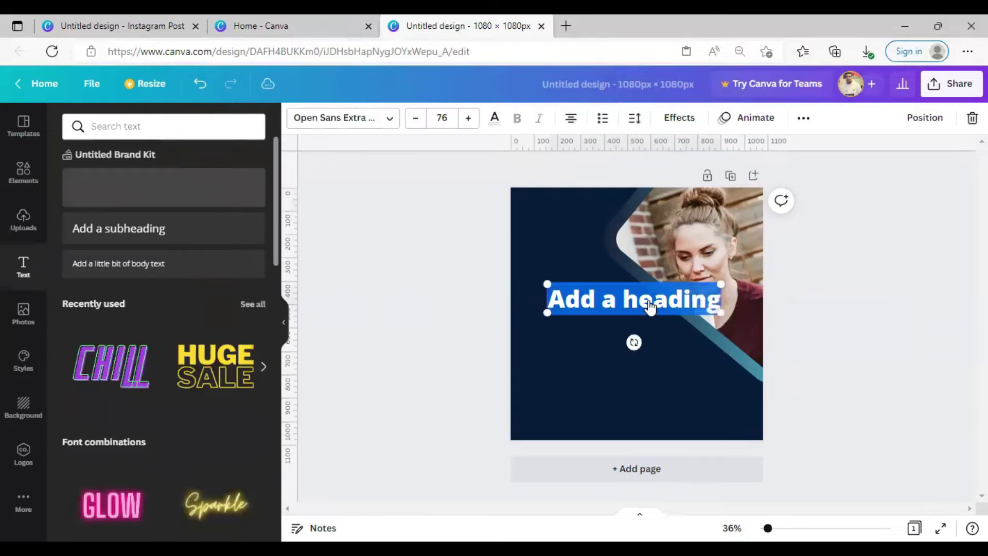
key("BackSpace")
type("DIGITAL MARKETING SERVICES")
left_click(571, 122)
- Wrap the heading onto three lines, scale its text to about 56.8, and place it beside the photo frame
left_click_drag(686, 381, 615, 342)
left_click_drag(549, 297, 555, 257)
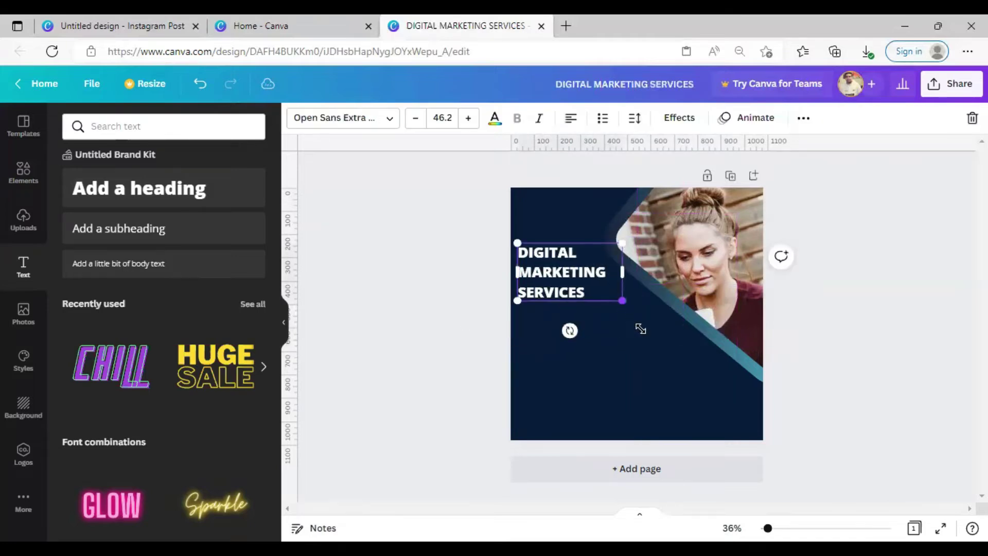
left_click_drag(623, 300, 641, 329)
left_click_drag(581, 304, 581, 314)
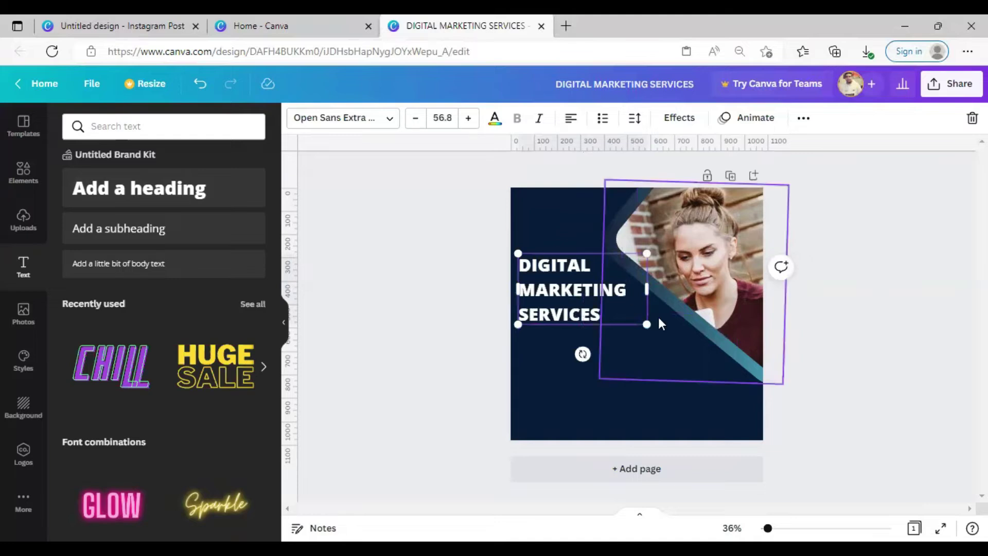
- Color the word "MARKETING" in the heading light blue from the default colors
double_click(614, 286)
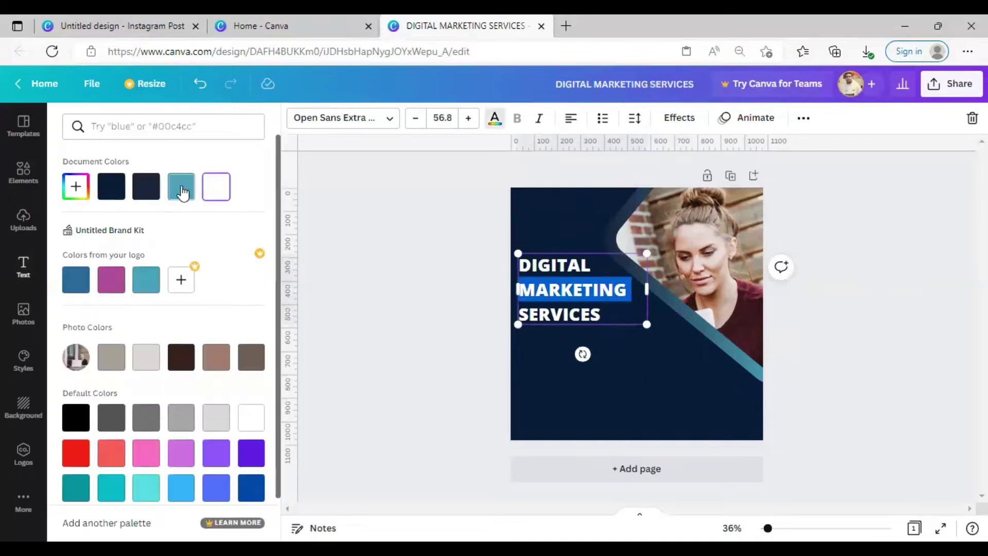
left_click(191, 489)
left_click(412, 332)
- Tighten the line spacing of the heading
left_click(585, 313)
left_click(634, 118)
left_click_drag(672, 177, 672, 176)
left_click_drag(716, 213, 700, 212)
- Change the heading font to Anton, enlarge the text to about 77.9, and reposition it beside the photo
left_click(393, 126)
left_click(110, 239)
left_click_drag(648, 274, 629, 276)
left_click_drag(626, 316, 653, 336)
left_click_drag(573, 319, 576, 305)
- Widen the heading's letter spacing and increase its line spacing slightly
left_click(634, 118)
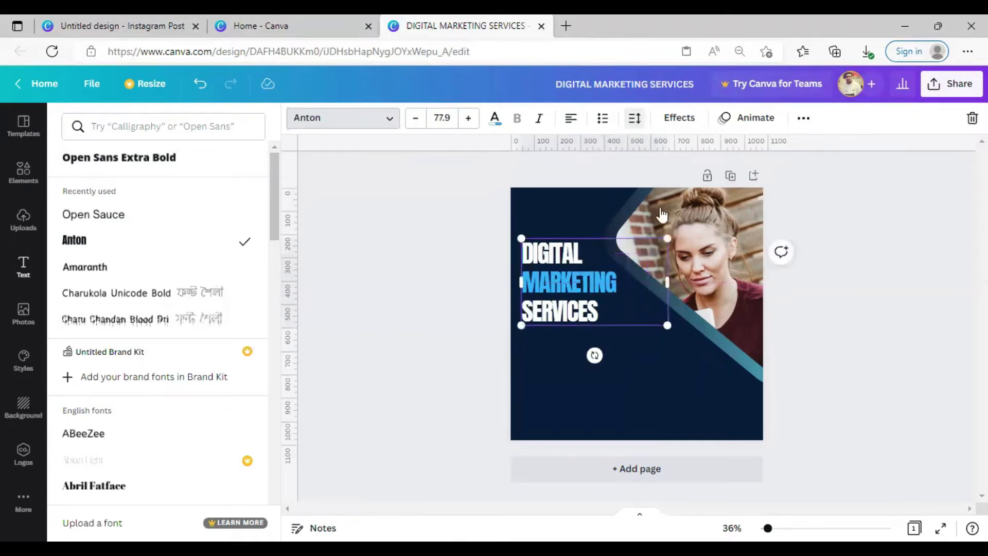
left_click_drag(699, 212, 701, 212)
left_click_drag(677, 178, 689, 178)
left_click(463, 253)
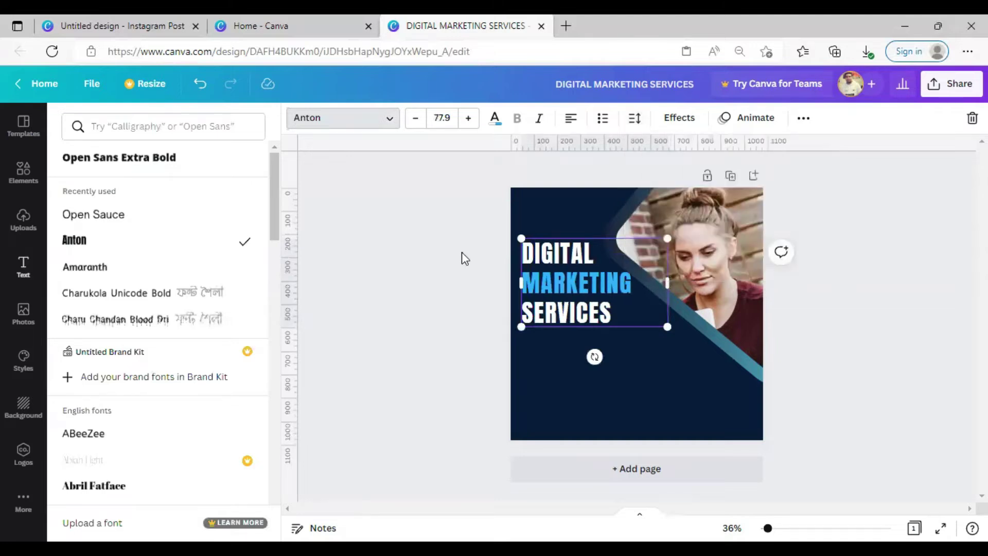
left_click(462, 253)
left_click(462, 253)
- Nudge the heading left toward the page edge
left_click(604, 289)
key("Left")
key("Left")
key("Left")
key("Left")
key("Left")
key("Left")
key("Left")
key("Left")
key("Left")
key("Left")
key("Left")
key("Left")
key("Left")
key("Left")
key("Left")
key("Left")
key("Left")
key("Left")
key("Left")
key("Left")
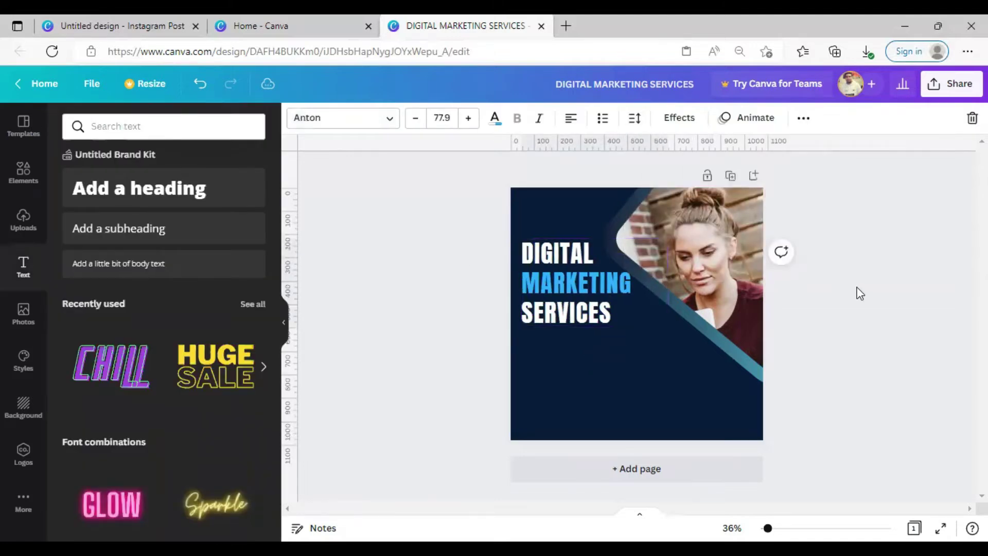
left_click(832, 290)
- Place a copy of the heading lower on the page and change the original heading's font to Amaranth
left_click_drag(561, 315, 601, 435)
double_click(586, 258)
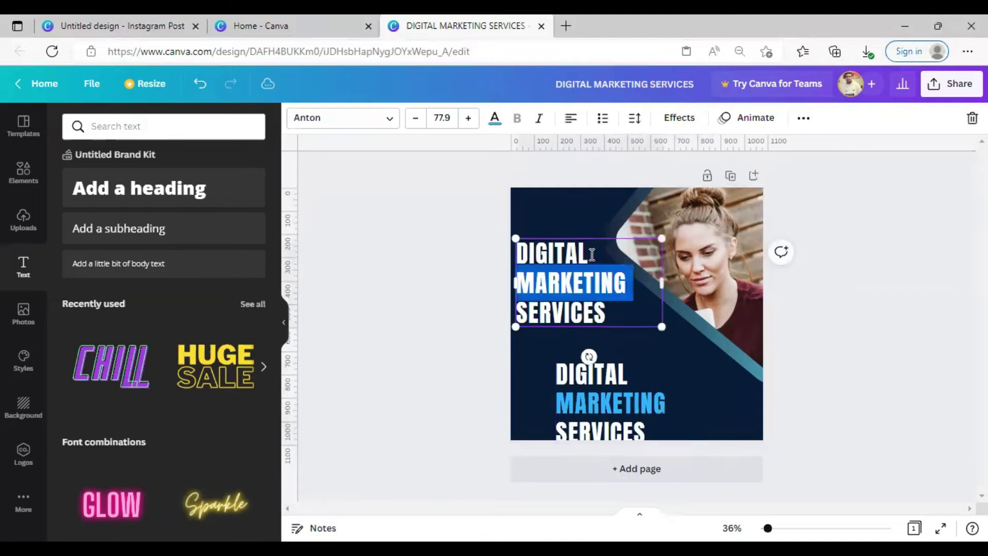
key("ctrl+shift+f")
left_click(98, 241)
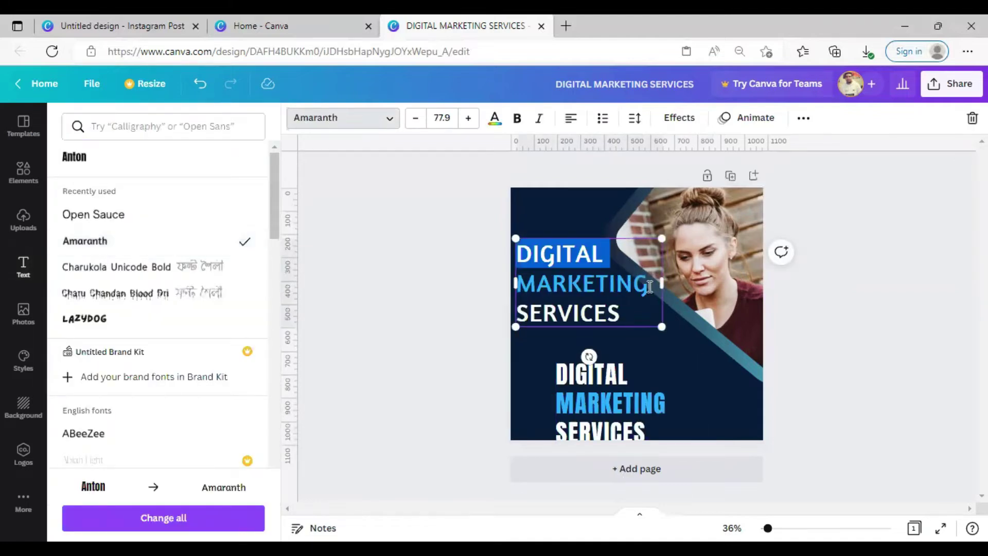
- Make the word MARKETING bold and scale the Amaranth heading down to about size 66.5
double_click(584, 282)
left_click(517, 118)
left_click(437, 238)
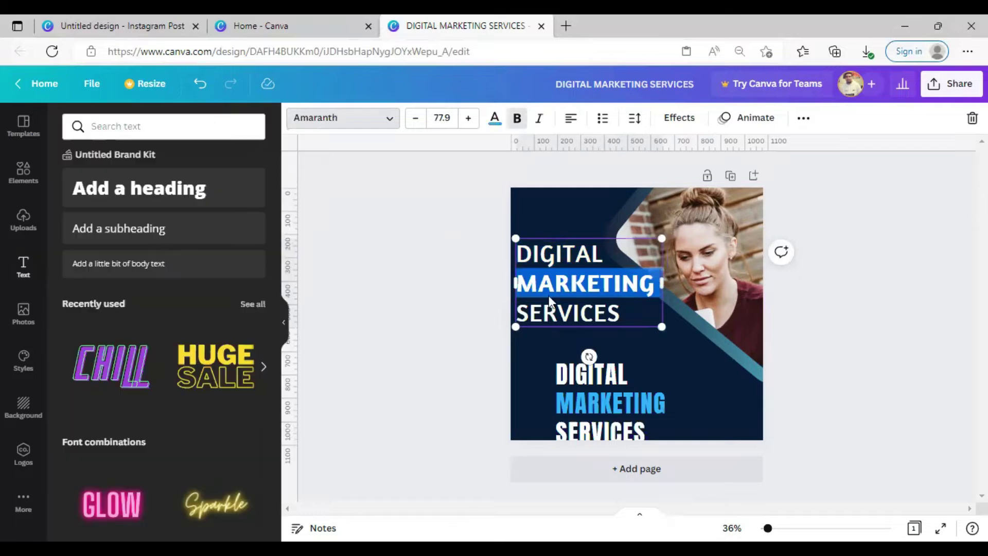
left_click(662, 327)
left_click_drag(662, 327, 587, 316)
left_click(496, 271)
- Delete the Anton copy of the heading and place a copy of the Amaranth heading below the original
left_click(591, 388)
key("Delete")
key("ctrl+z")
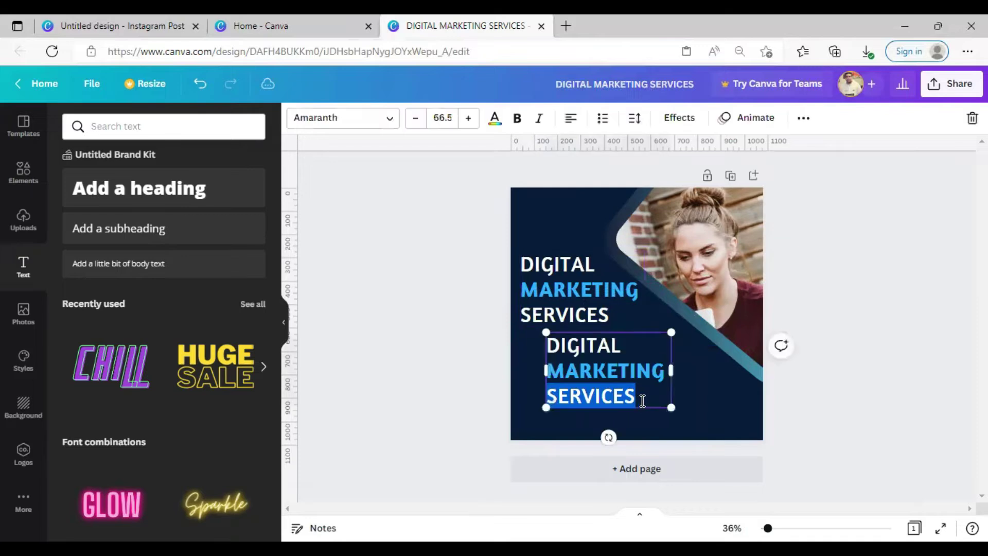
- Replace the copied heading's text with "Geberate Leads That Convert" enclosed in double quotation marks
key("ctrl+a")
key("BackSpace")
type("Geb")
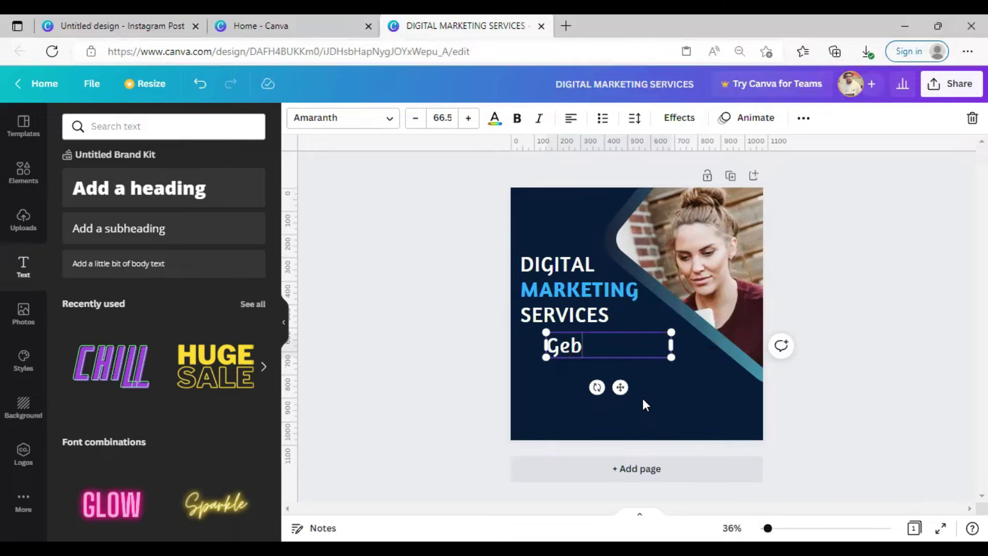
type("erate Lead")
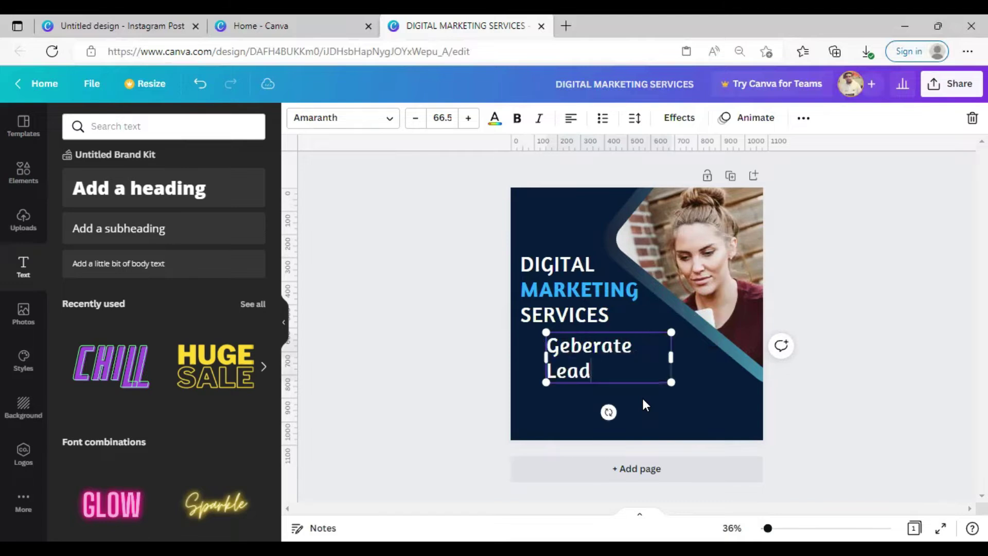
type("s That ")
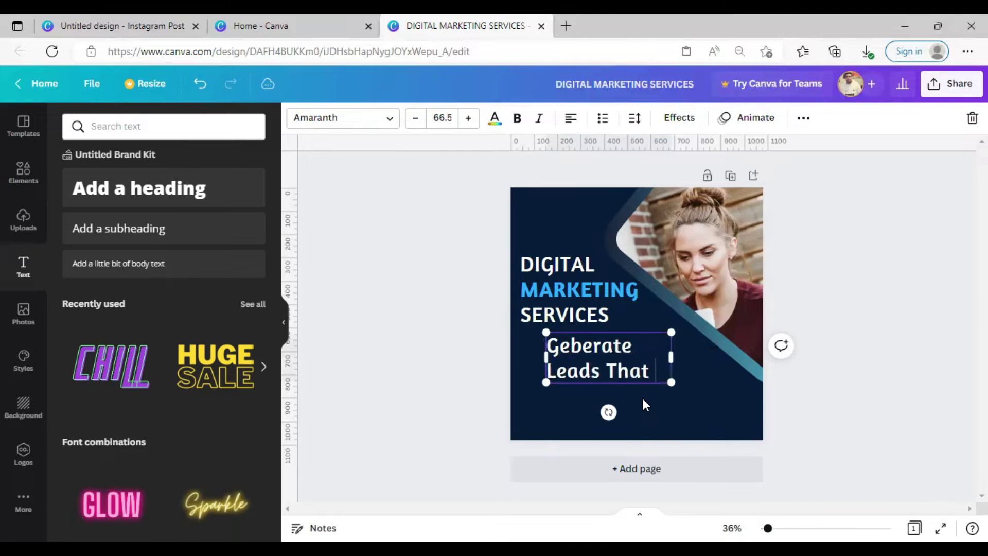
type("Convert")
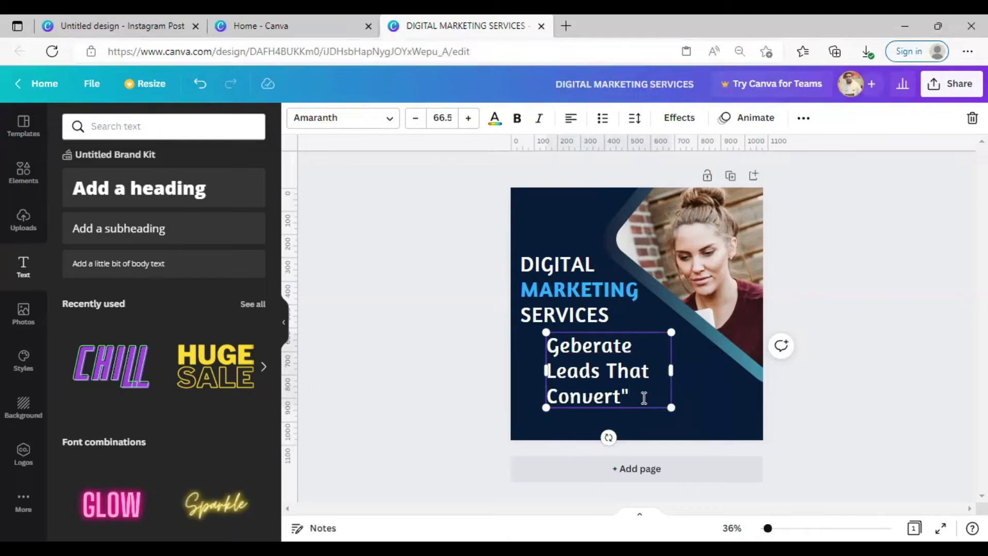
type("\"")
key("ctrl+Home")
type("\"")
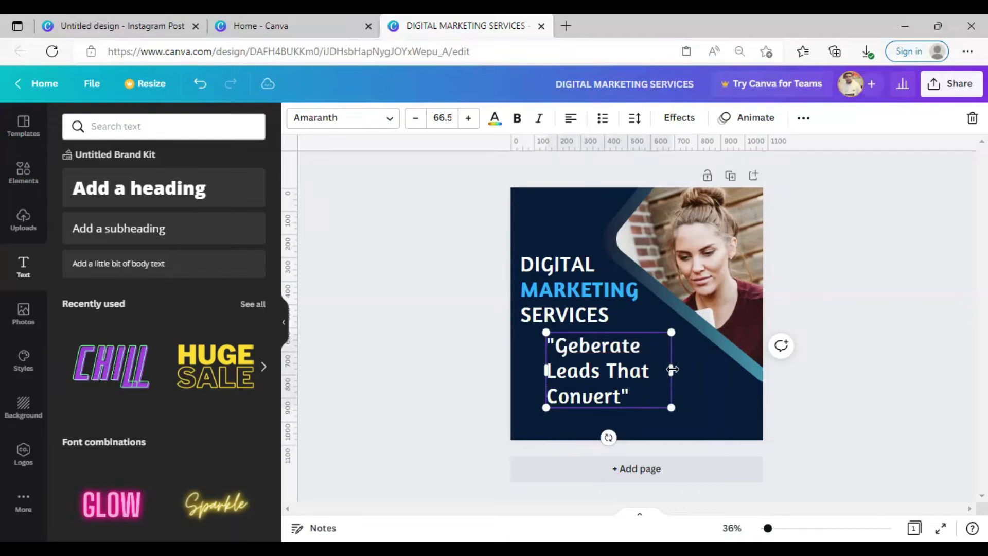
- Fit the tagline on one line, reduce its text size to 26.1 and align it just beneath the heading
left_click_drag(763, 369, 678, 350)
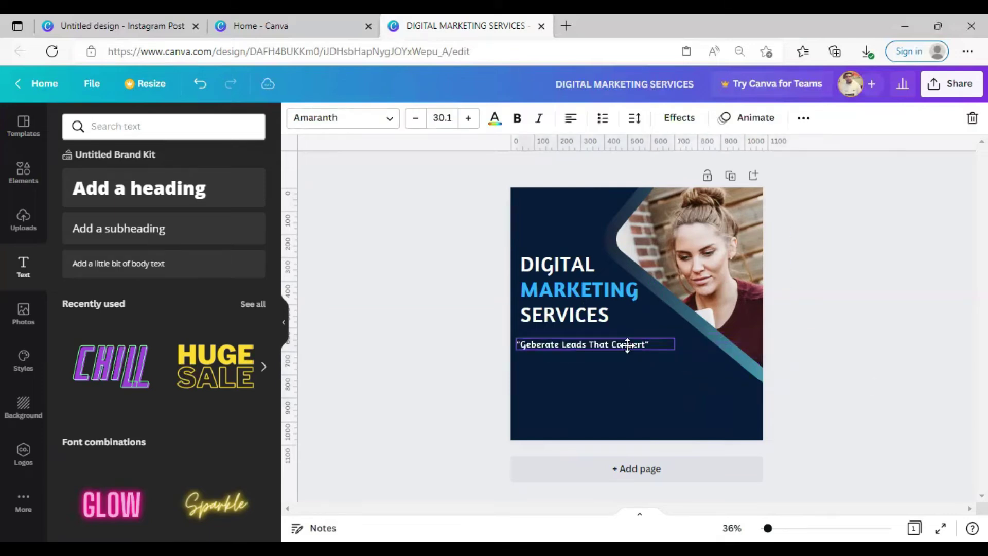
left_click(416, 118)
left_click(415, 117)
left_click(416, 118)
left_click(416, 118)
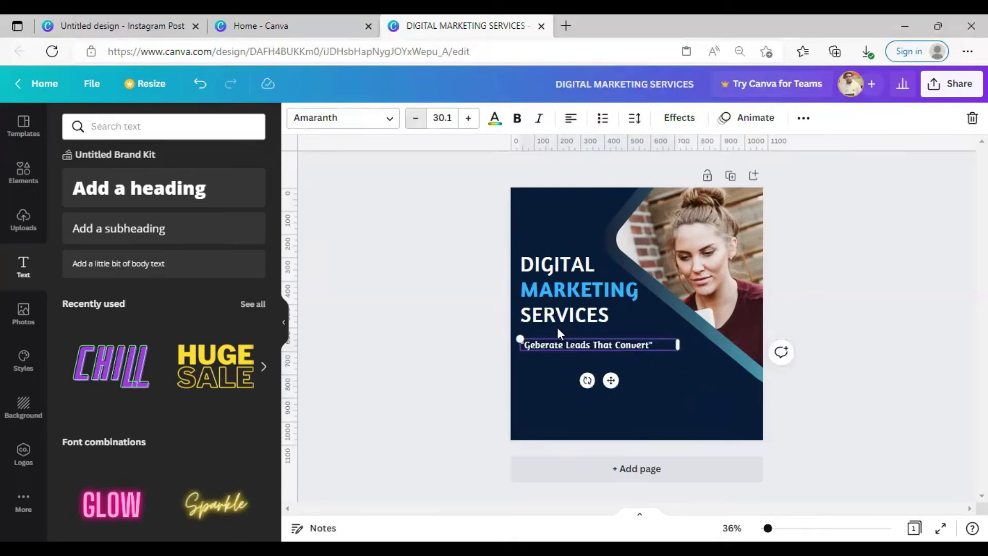
left_click_drag(574, 342, 569, 334)
- Look through the full list of recently used elements for a suitable shape
left_click(377, 366)
left_click(30, 178)
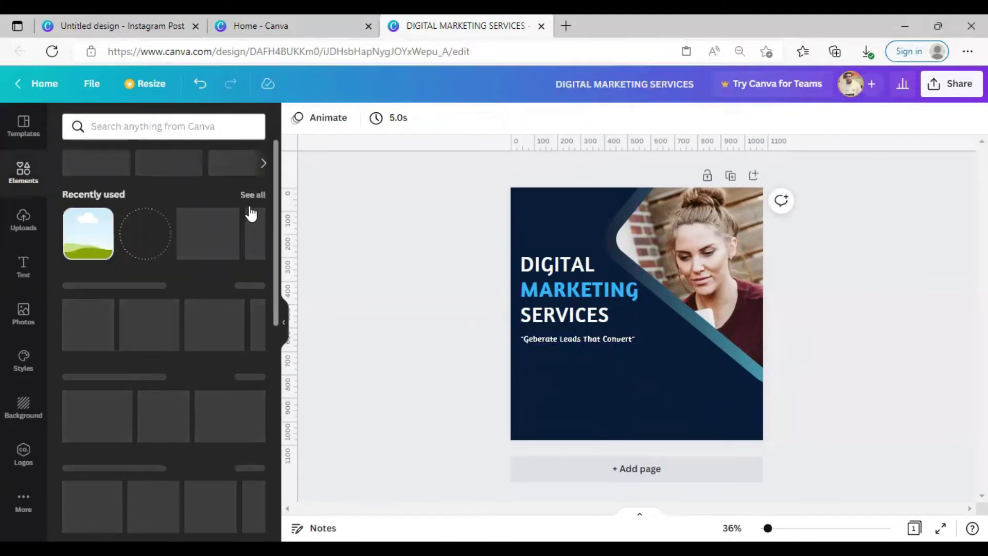
left_click(250, 203)
scroll(273, 451, "down", 3)
scroll(272, 457, "down", 6)
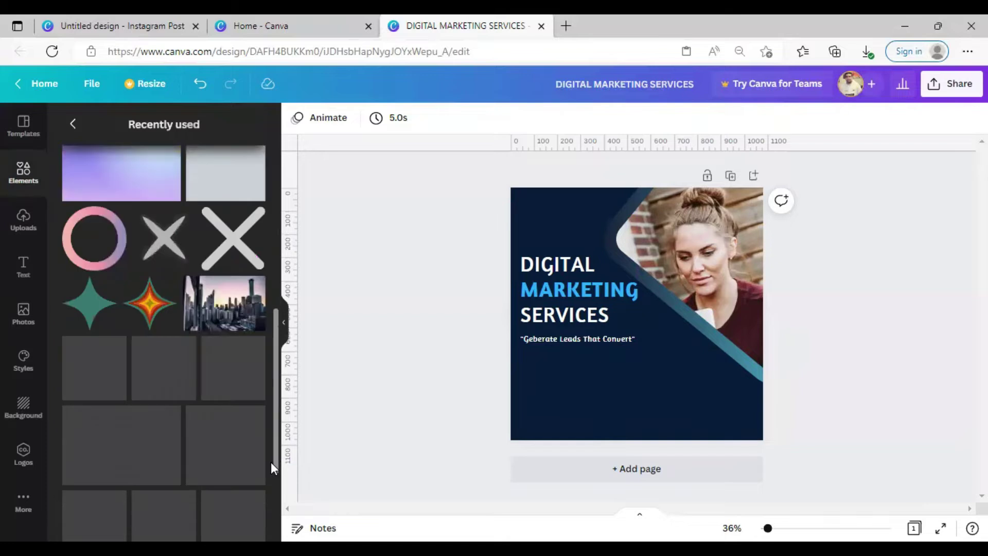
scroll(273, 453, "down", 10)
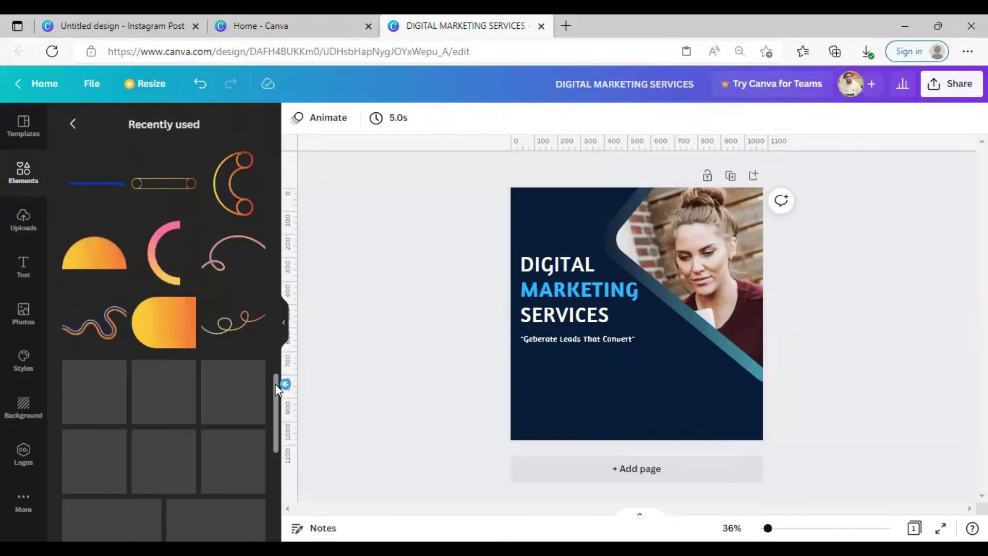
scroll(276, 407, "down", 2)
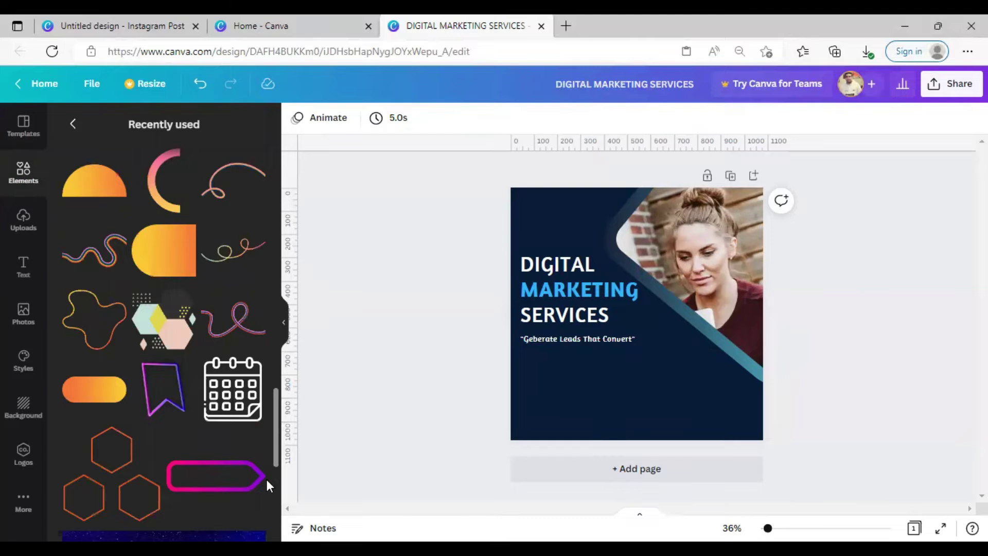
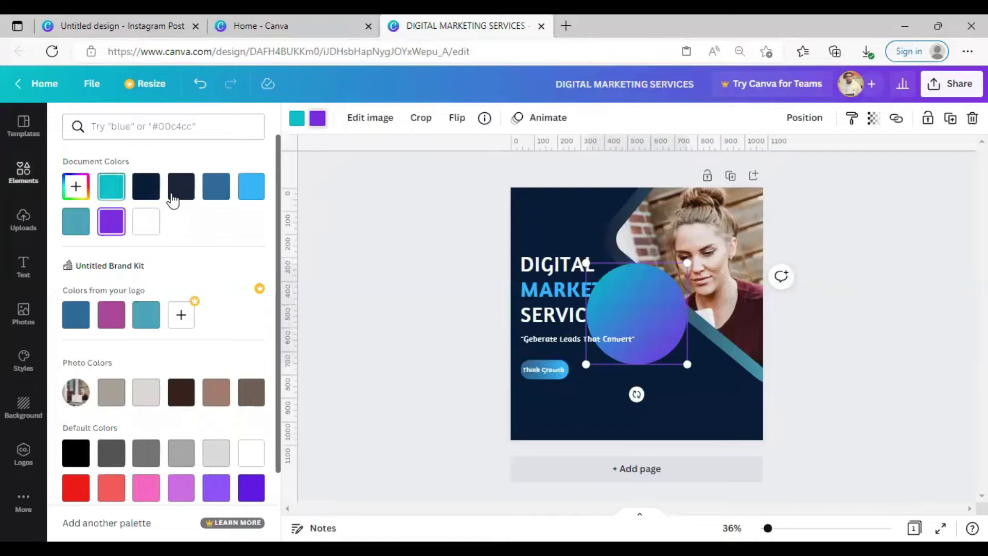
- Recolor the gradient circle with light blue and navy, and shrink it to about 104 × 104
left_click(146, 185)
left_click_drag(669, 392, 618, 380)
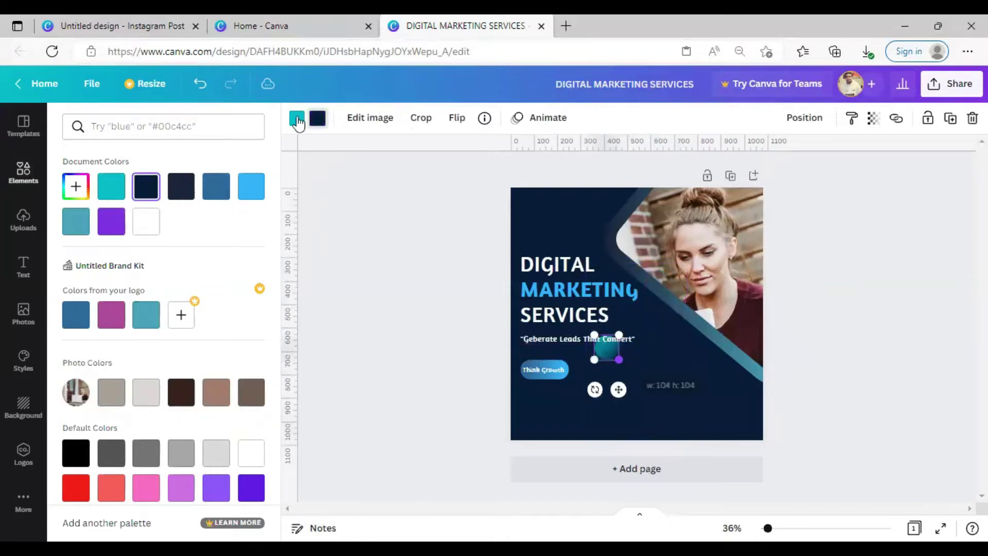
left_click(251, 185)
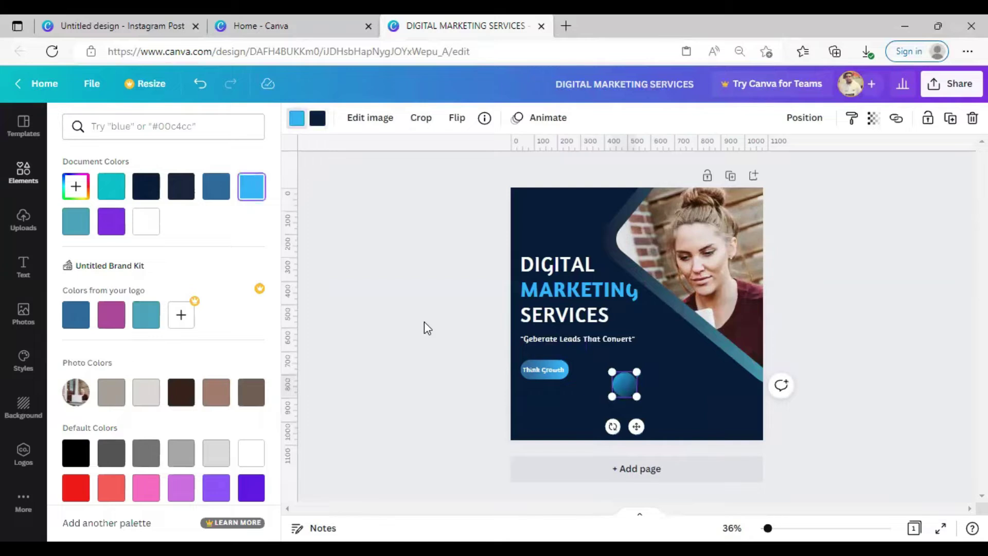
- Shrink the gradient circle further and arrange three copies in an evenly spaced row beside the Think Growth button
left_click_drag(637, 396, 650, 370)
left_click(592, 369)
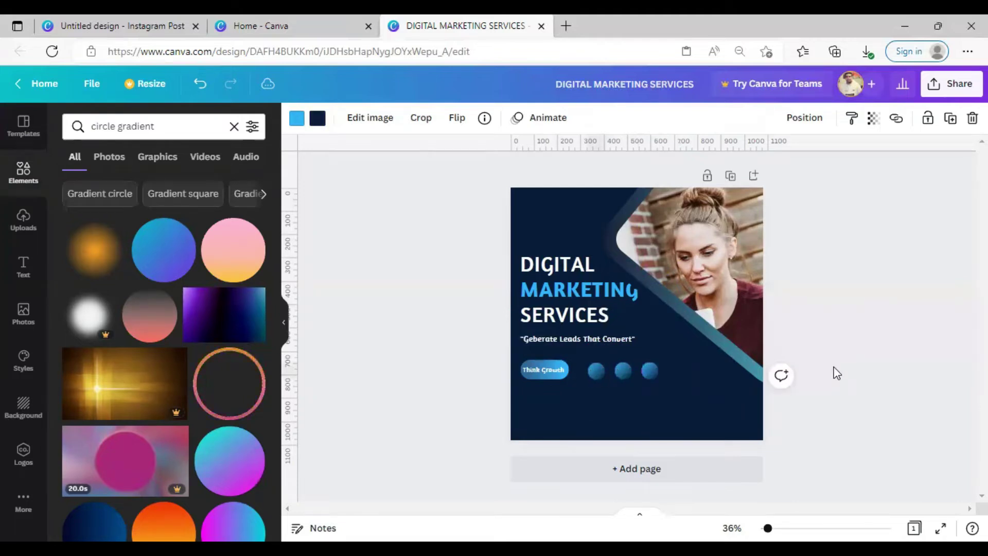
left_click(645, 368)
left_click(621, 366, "shift")
left_click(596, 371, "shift")
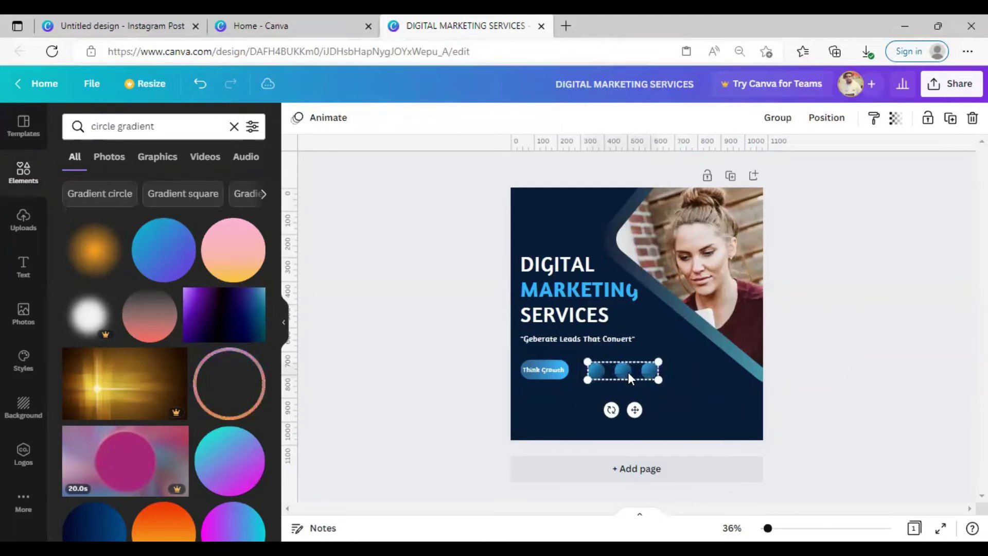
left_click(800, 406)
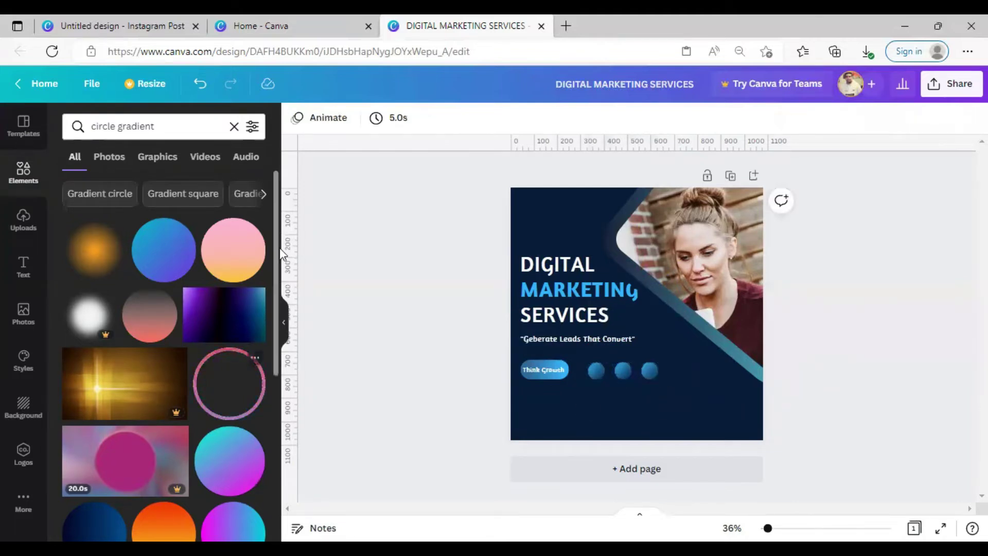
- Duplicate the tagline, change the copy to "$", enlarge it to about 43.6 and center it on the middle circle
left_click(29, 180)
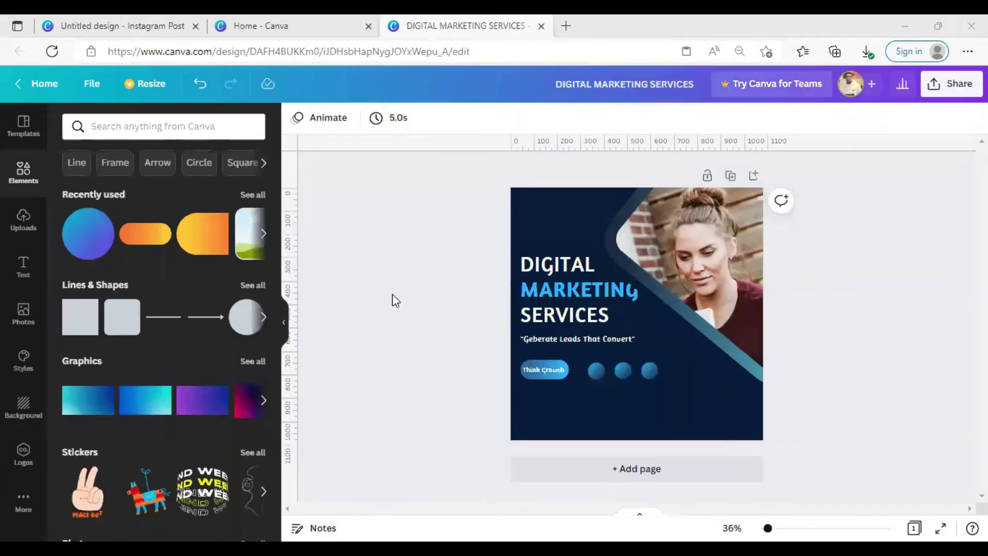
left_click_drag(587, 341, 650, 411)
double_click(652, 411)
key("BackSpace")
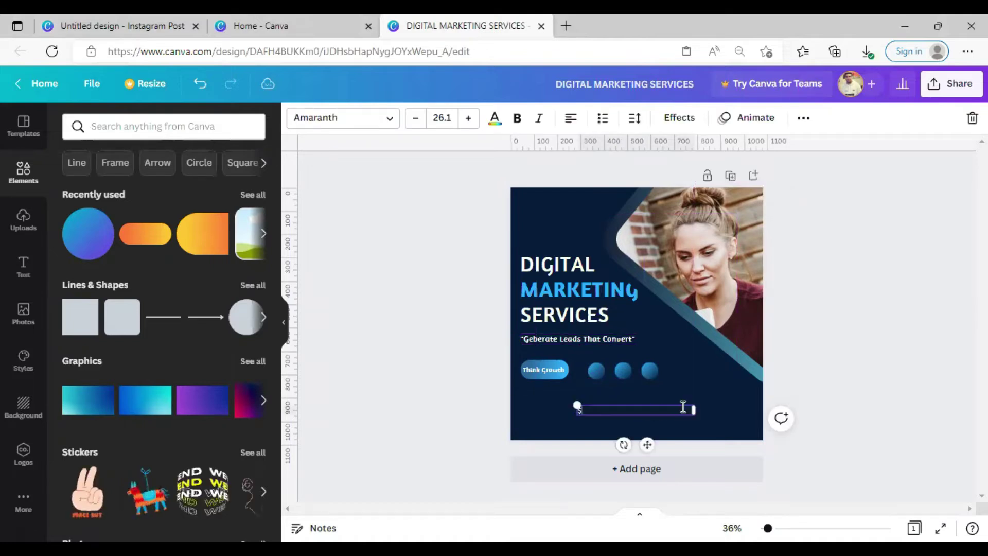
left_click(576, 414)
left_click(582, 410)
left_click_drag(588, 415, 636, 377)
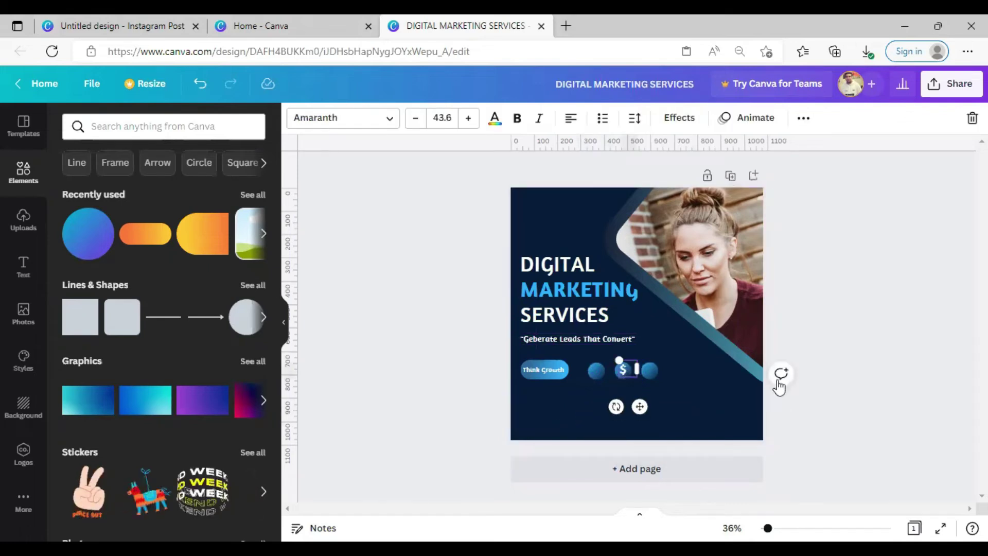
left_click(845, 380)
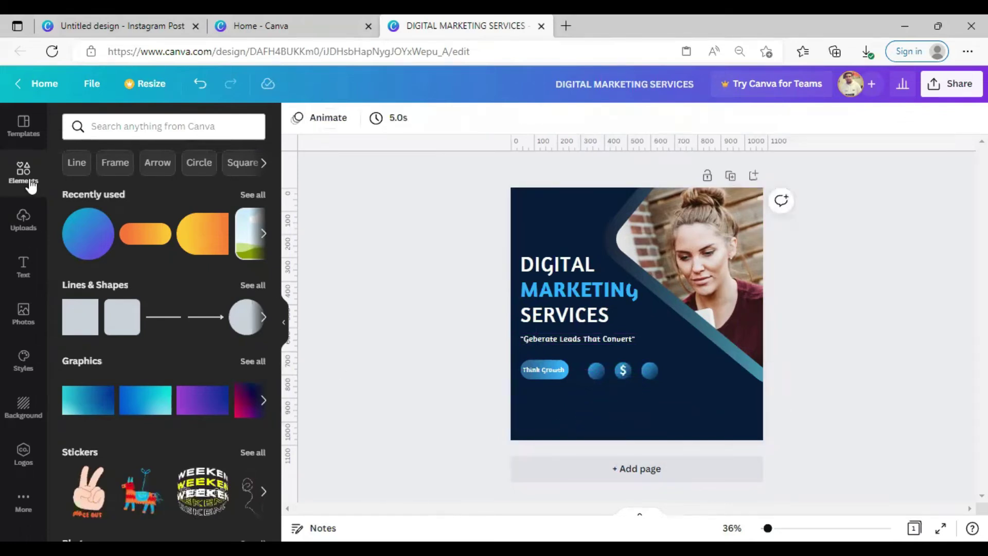
left_click(142, 127)
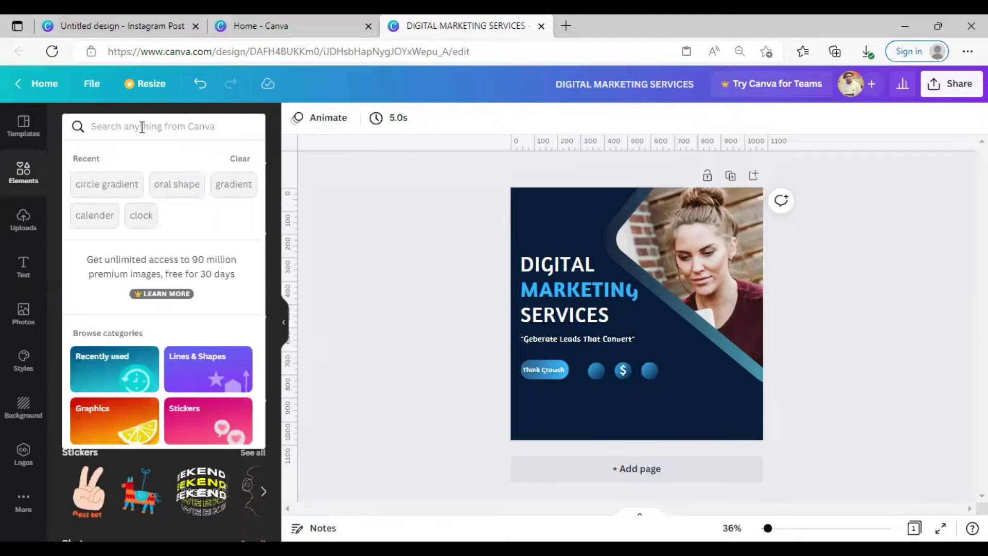
type("back")
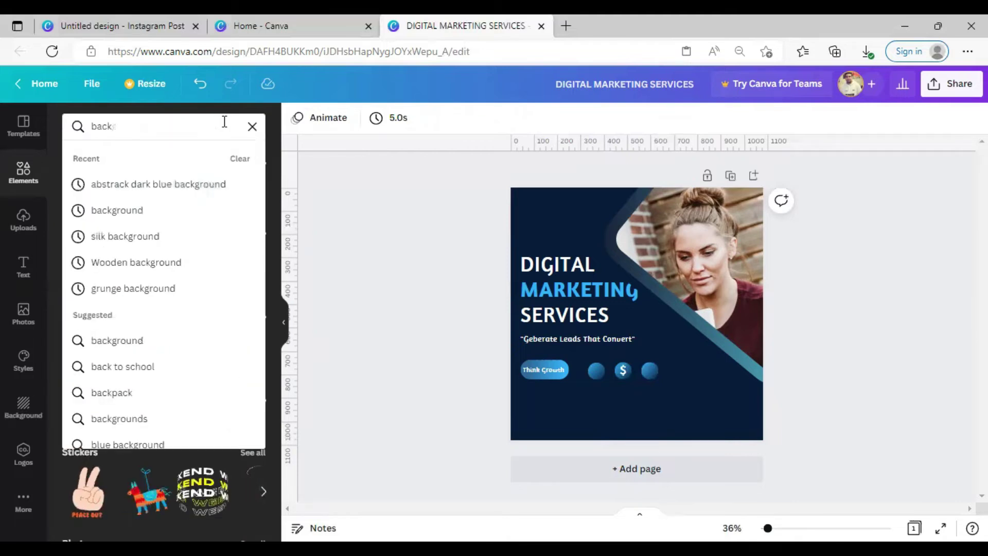
type("pak")
key("Return")
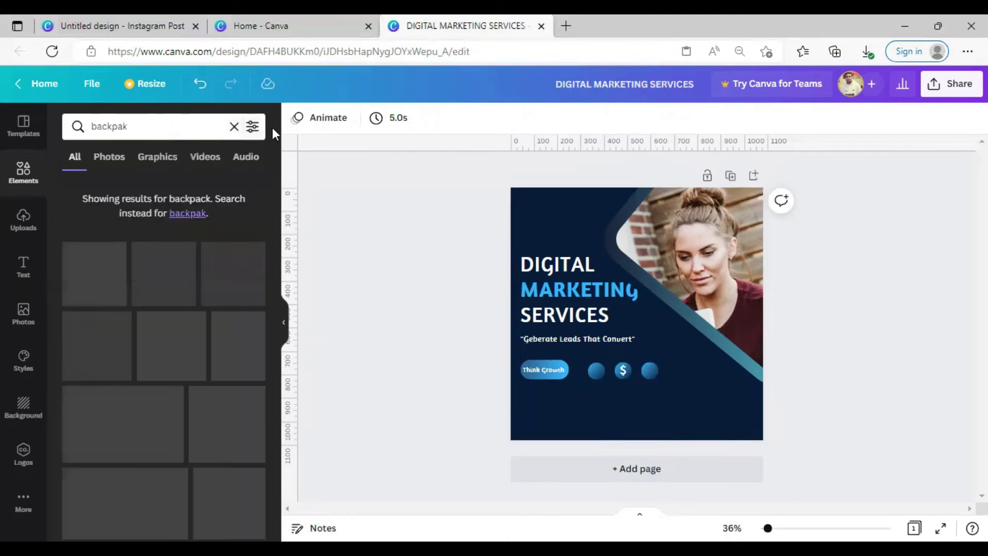
left_click(220, 132)
key("BackSpace")
key("BackSpace")
key("BackSpace")
key("BackSpace")
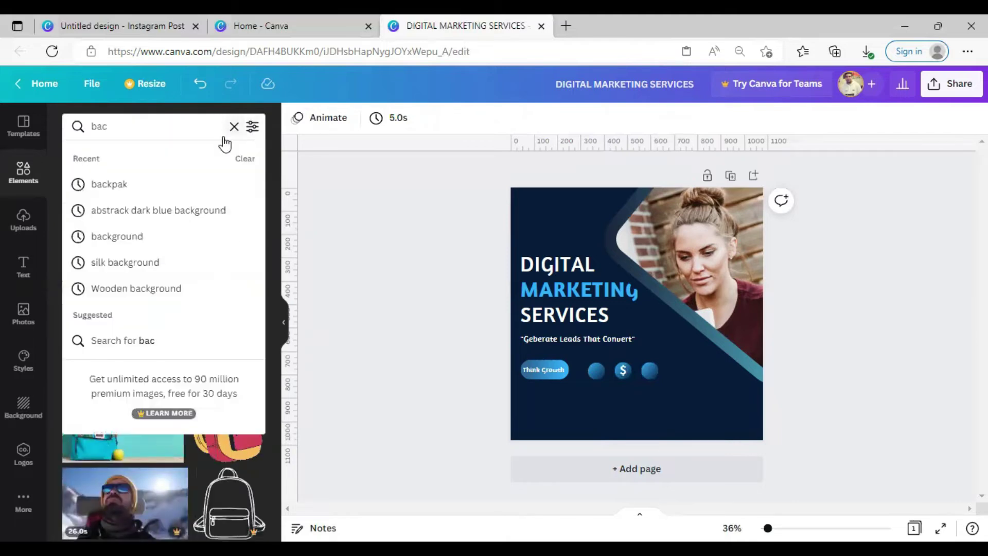
left_click(234, 127)
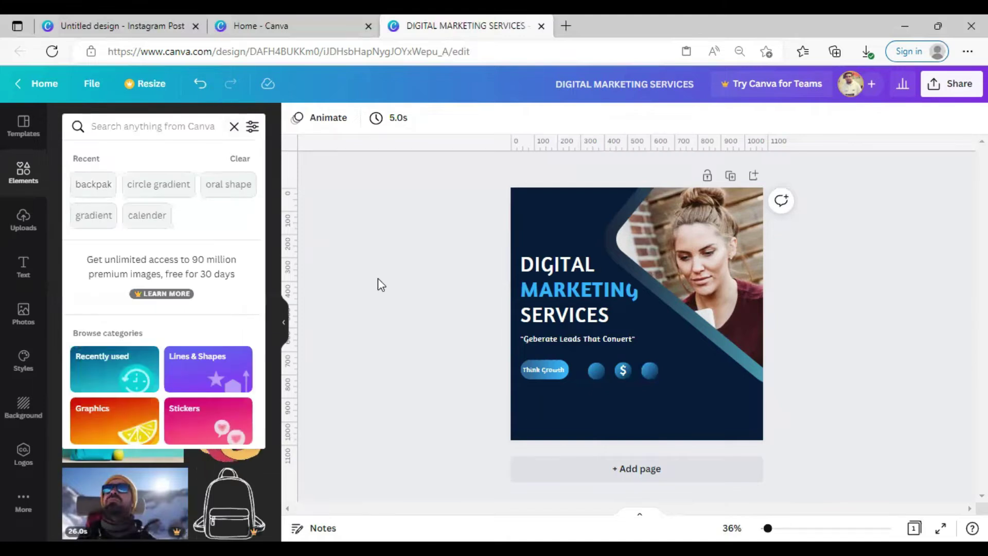
left_click(390, 292)
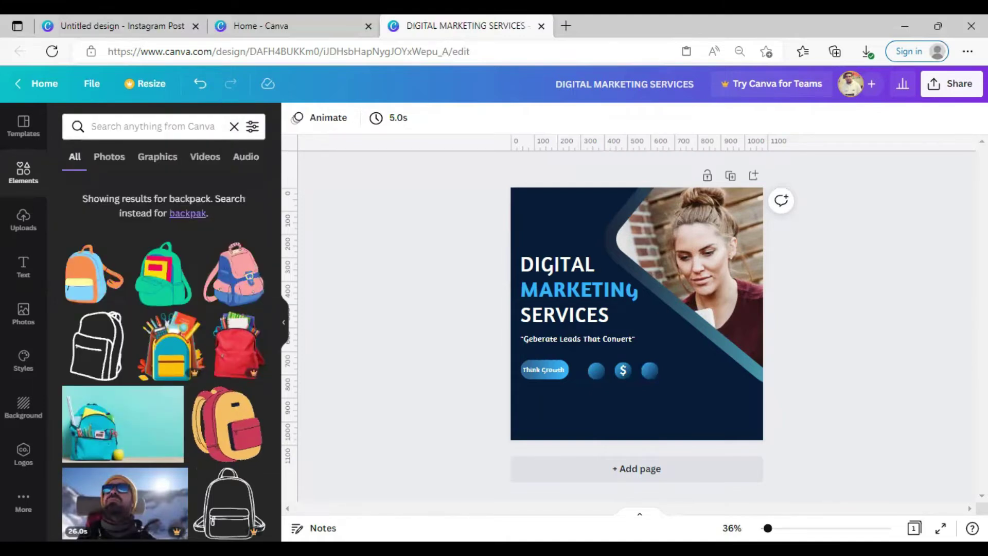
- Try a blue gradient rectangle graphic below the circles at a reduced size, and delete it
scroll(831, 397, "up", 3)
scroll(831, 397, "down", 3)
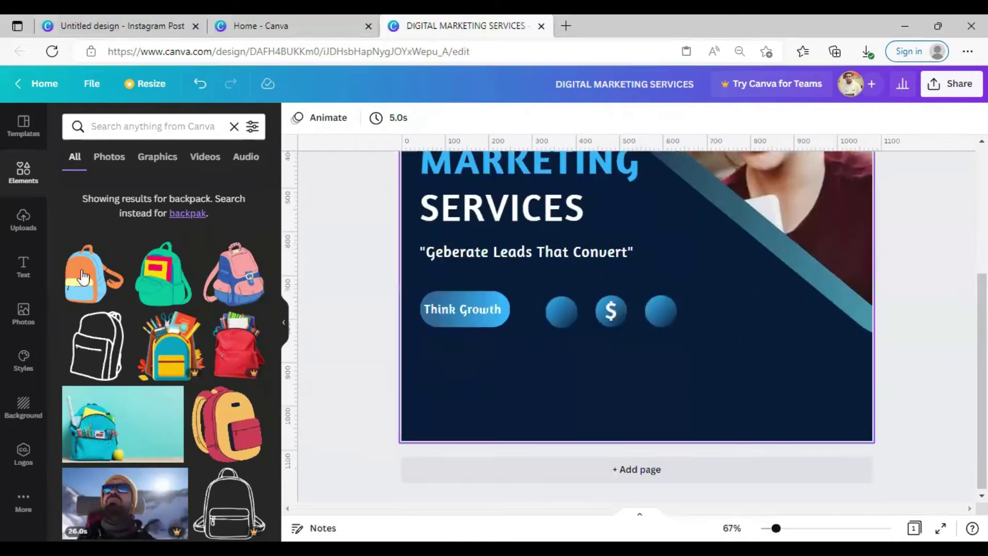
left_click(26, 175)
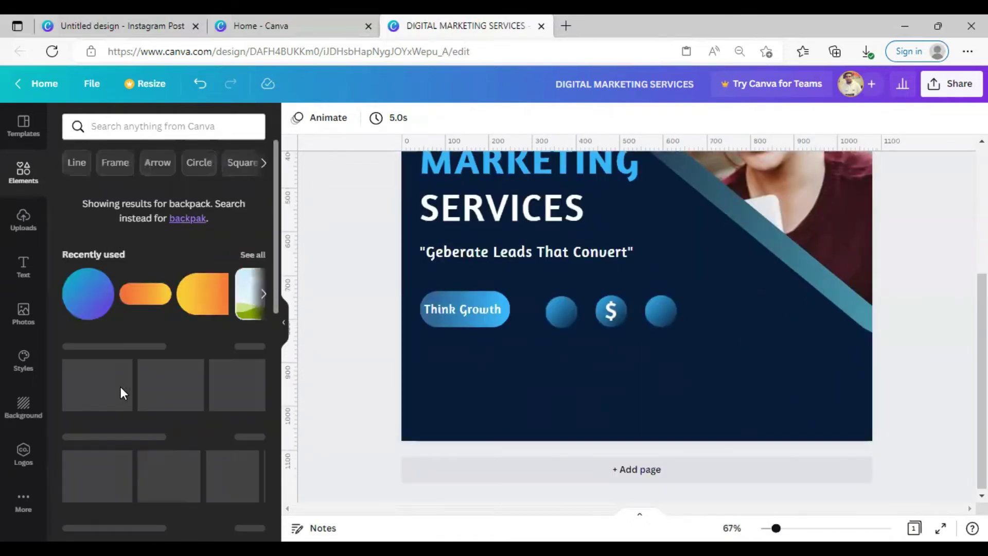
left_click_drag(524, 310, 658, 371)
left_click_drag(880, 463, 627, 375)
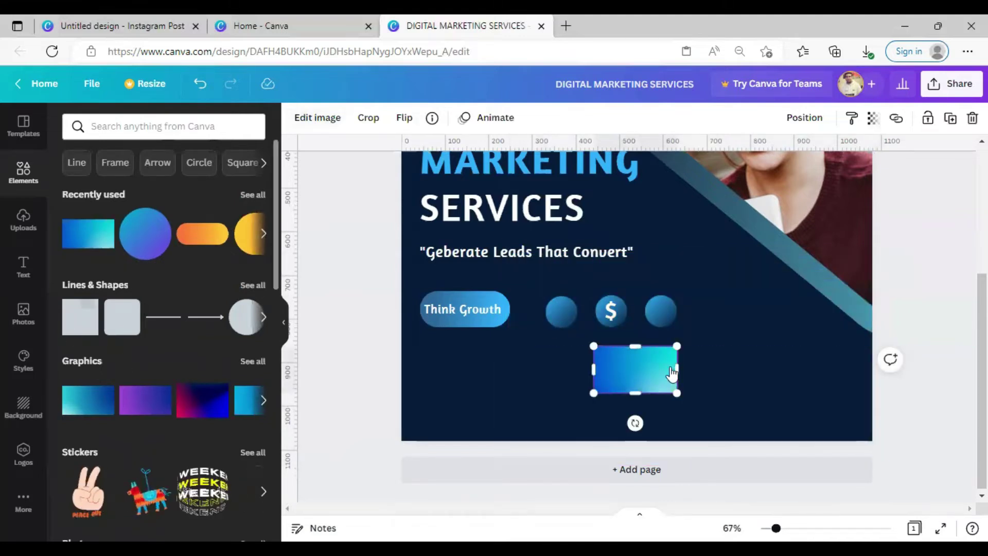
key("Delete")
- Add a square shape below the circles, color it medium blue and reduce it to a small rectangle
left_click_drag(619, 396, 675, 356)
left_click_drag(715, 443, 620, 399)
left_click_drag(605, 360, 603, 379)
scroll(583, 364, "up", 5)
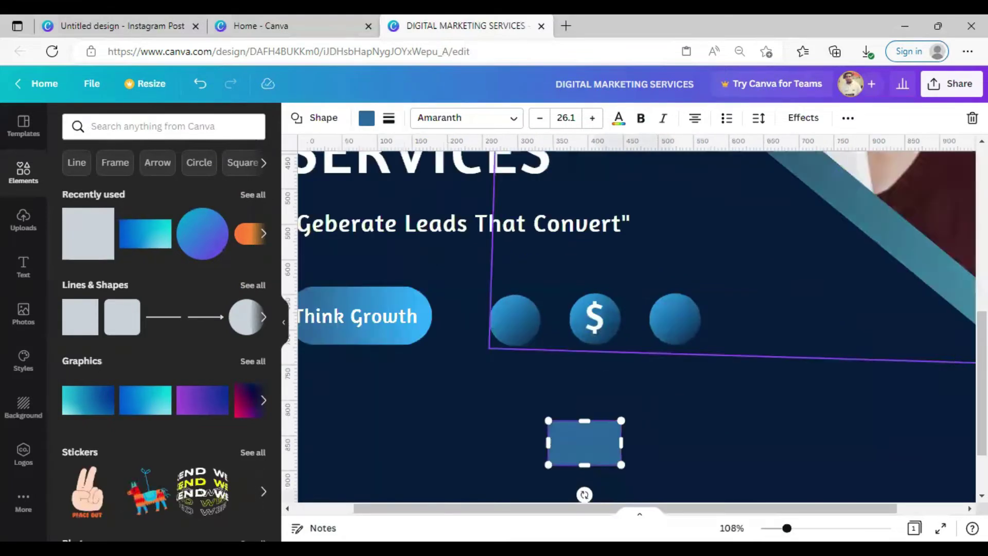
- Add a small gradient circle and a copy of it beside the blue rectangle, and make the rectangle slightly narrower and shorter
left_click(582, 364)
scroll(583, 355, "down", 2)
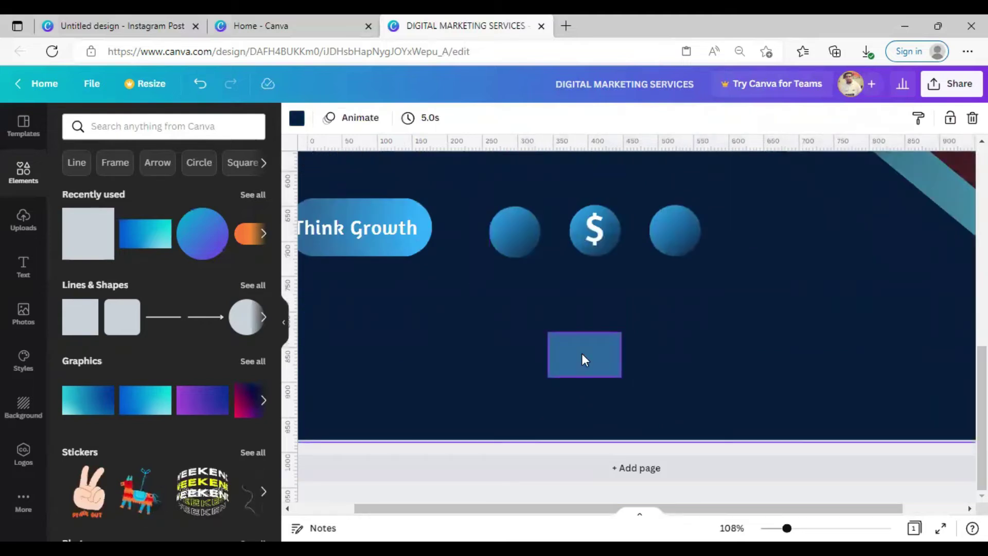
left_click_drag(197, 240, 501, 348)
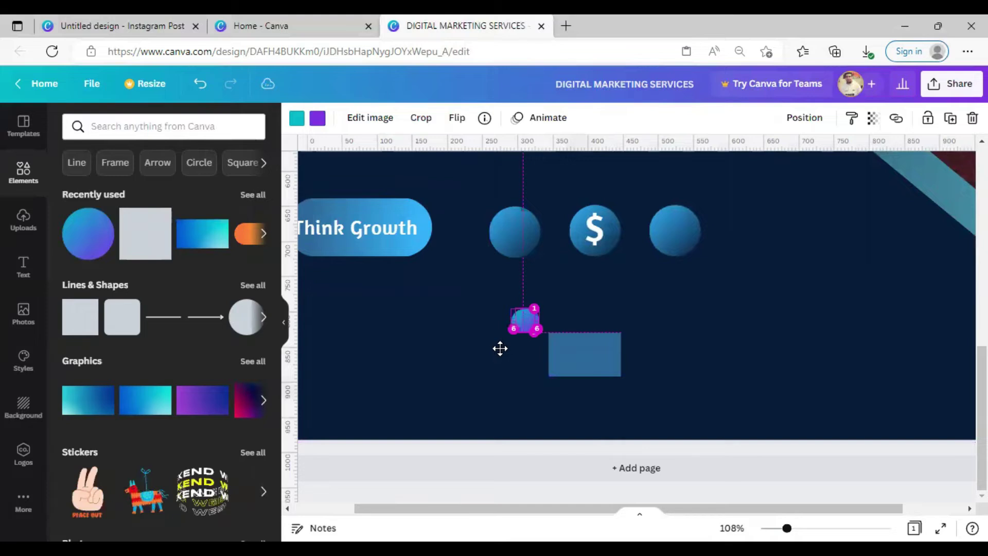
left_click(597, 307)
left_click(595, 348)
left_click_drag(620, 354, 608, 353)
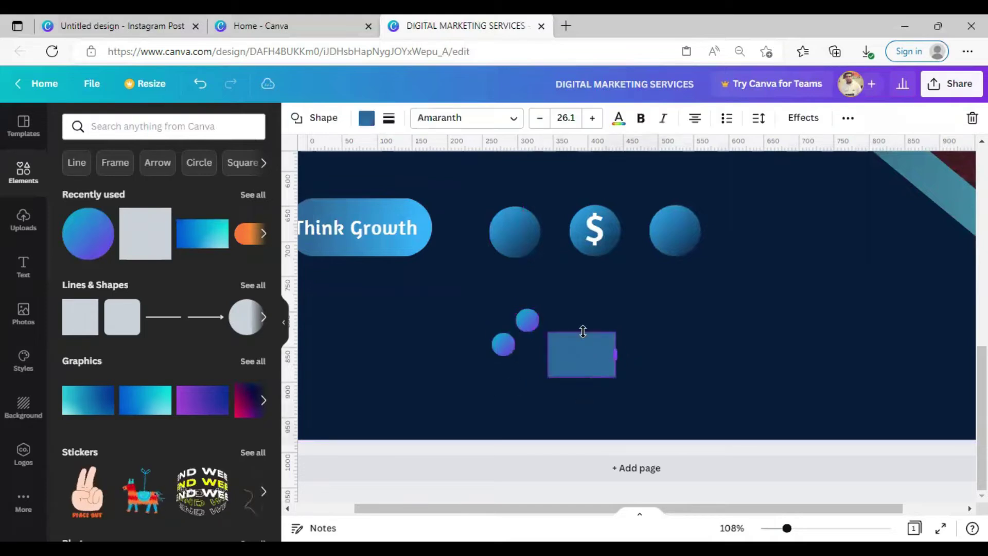
left_click(652, 348)
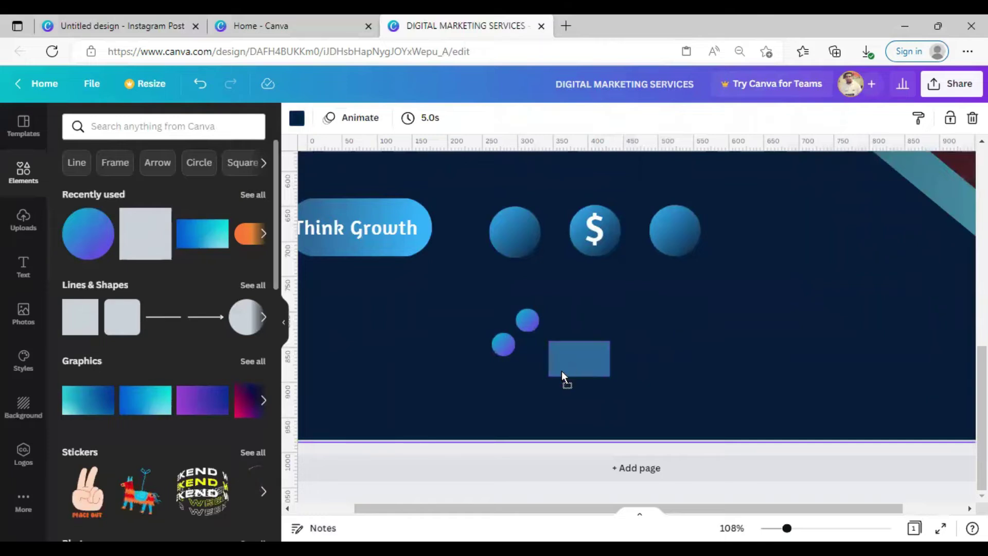
- Try a straight white line across the blue rectangle, shortened to the rectangle's width, and delete it
key("l")
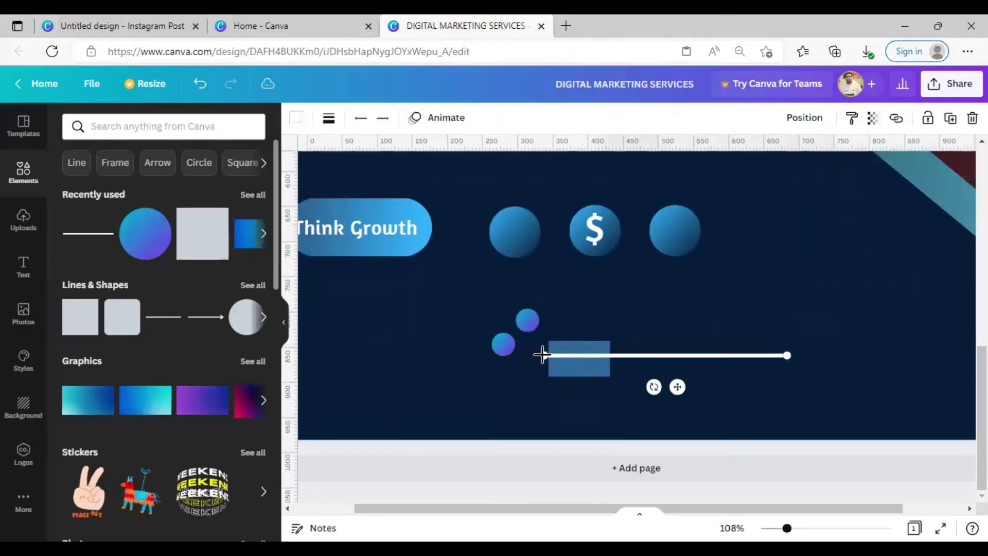
left_click_drag(551, 354, 554, 355)
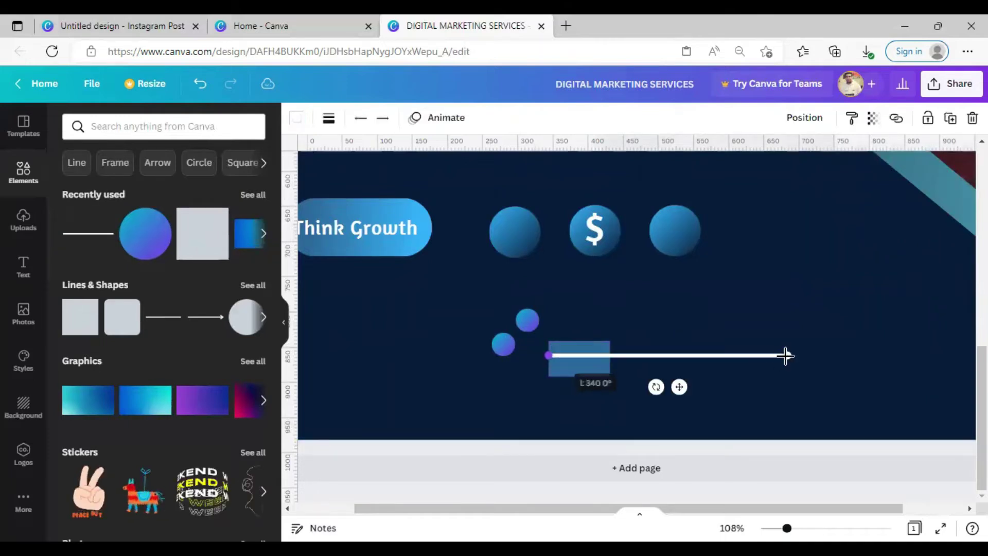
mouse_move(615, 354)
left_mouse_down()
mouse_move(684, 349)
mouse_move(610, 359)
left_mouse_up()
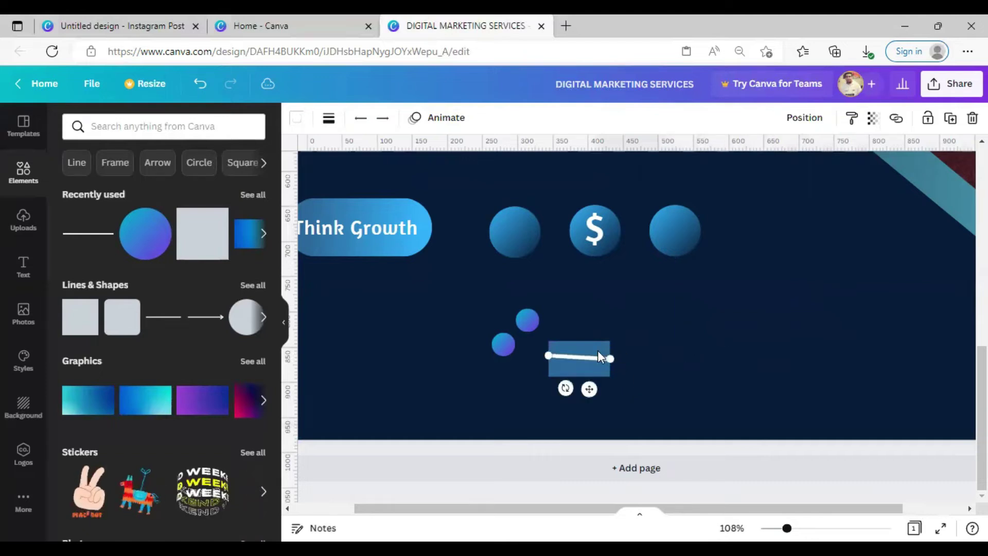
key("ctrl+z")
key("ctrl+z")
key("ctrl+z")
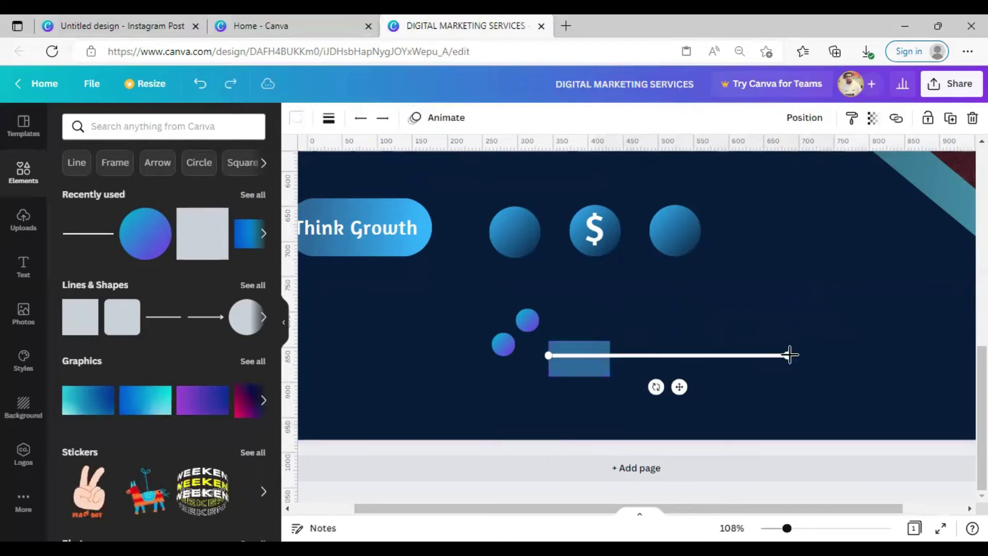
left_click_drag(765, 355, 587, 355)
left_click(649, 343)
left_click(592, 356)
key("Delete")
- Color the thin horizontal band across the middle of the blue rectangle white
left_click(369, 122)
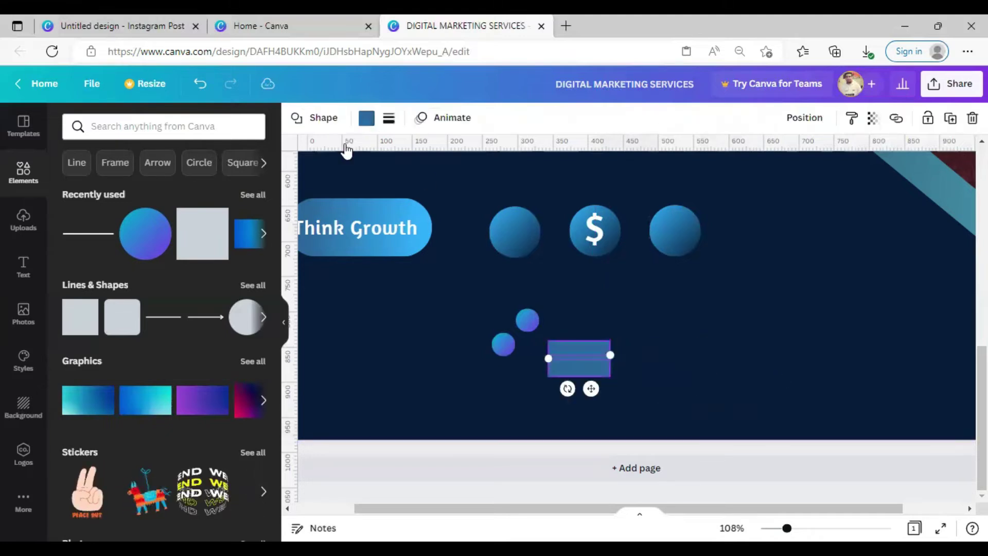
left_click(186, 226)
left_click(673, 350)
- Shrink one gradient circle to a small dot on the band's left part and recolor both gradient colors to dark navy shades
left_click_drag(520, 321, 737, 344)
left_click_drag(606, 388, 568, 388)
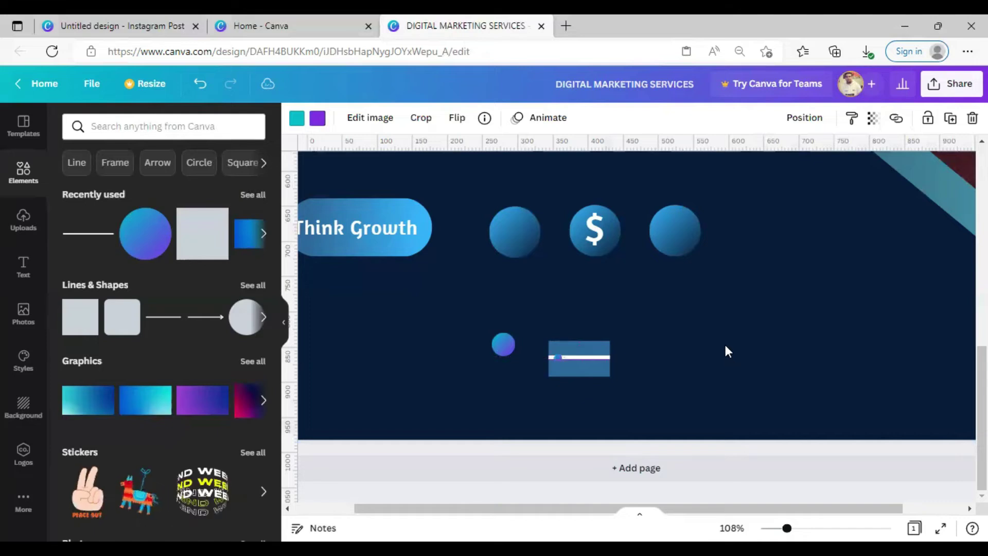
left_click(552, 359)
left_click(297, 118)
left_click(317, 118)
left_click(181, 187)
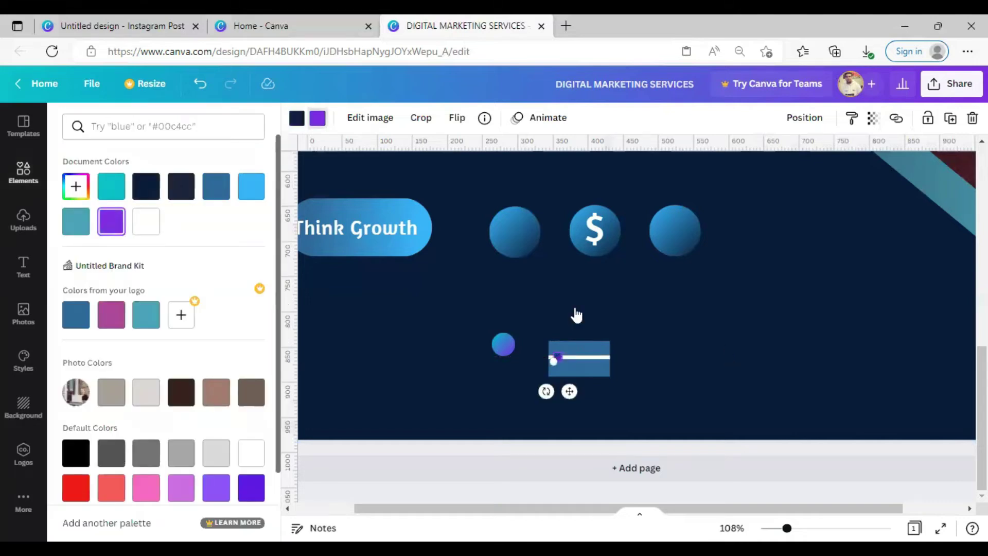
left_click(674, 315)
- Duplicate the dark dot, space both dots symmetrically along the white band, and delete the leftover gradient circle
left_click(559, 357)
left_click_drag(570, 391, 613, 391)
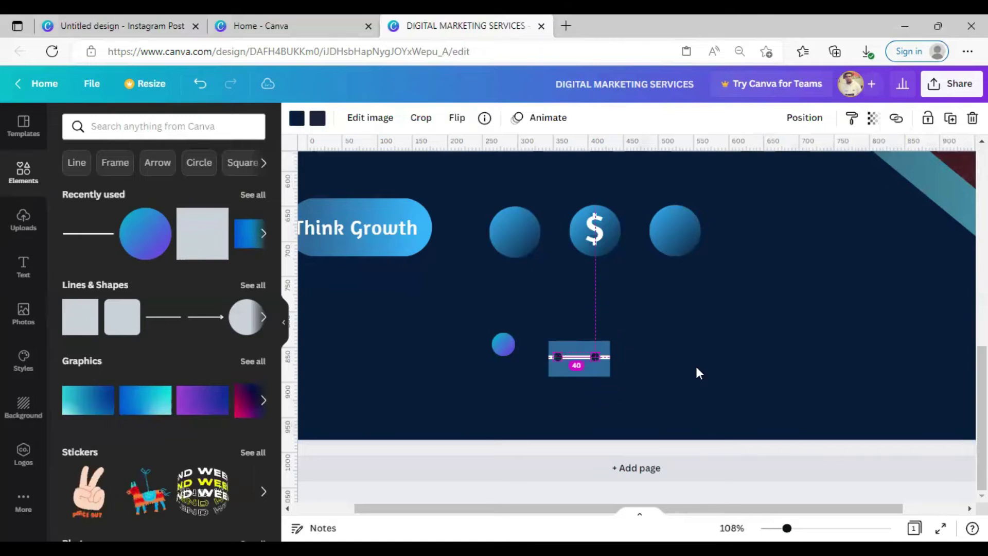
left_click(686, 340)
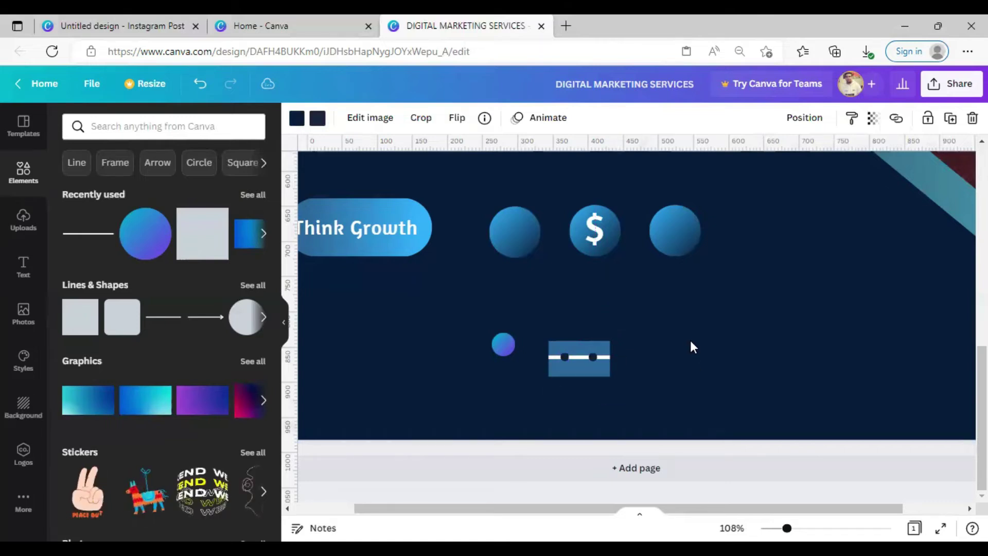
left_click(687, 321)
left_click(503, 344)
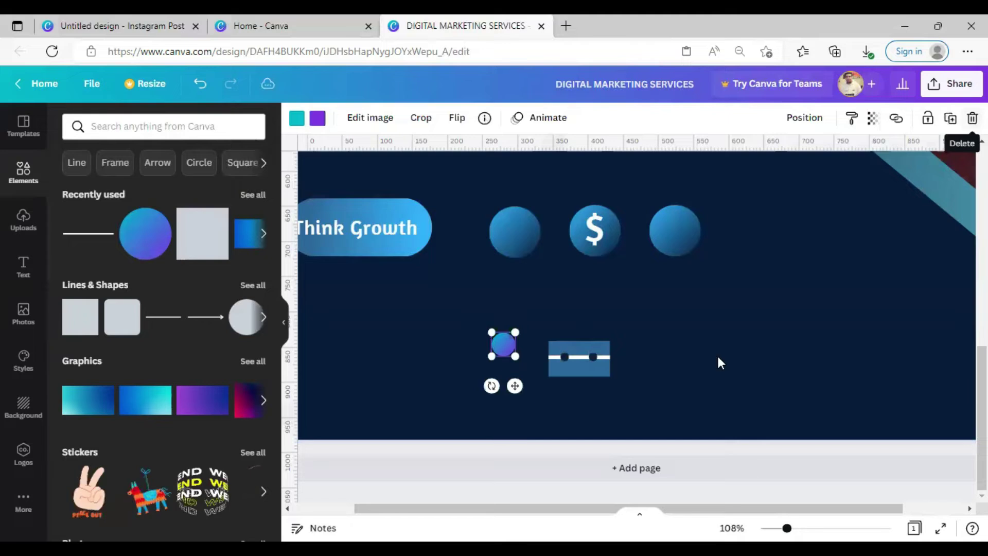
key("Delete")
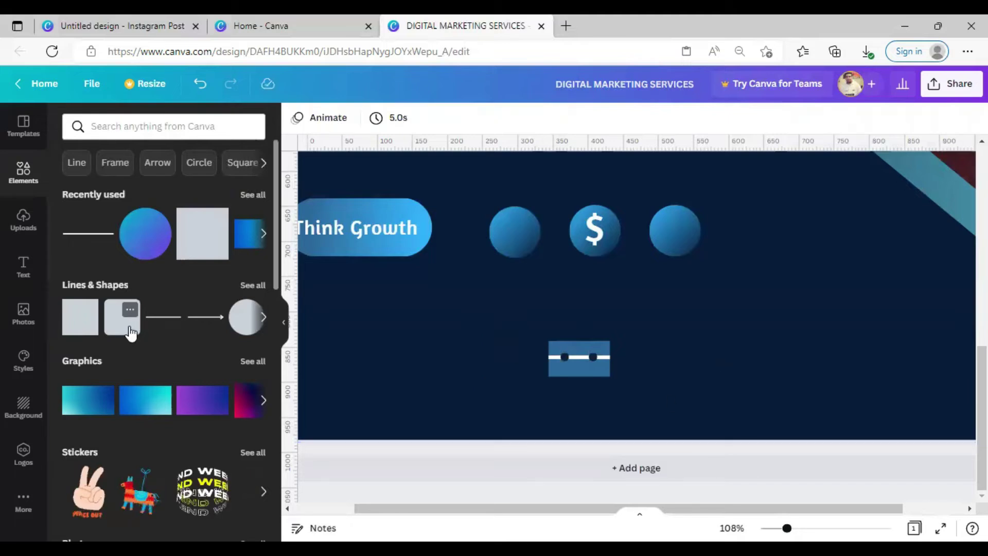
- Create two parallel vertical white bars of about 8 × 31 px above the rectangle as handle sides
left_click(579, 357)
left_click_drag(576, 318, 555, 304)
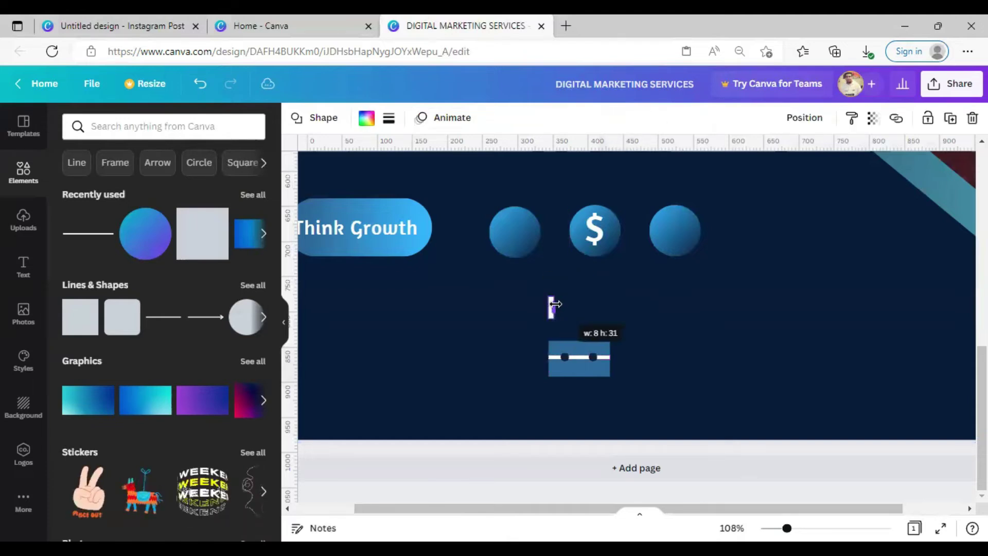
left_click(569, 315)
left_click(586, 312)
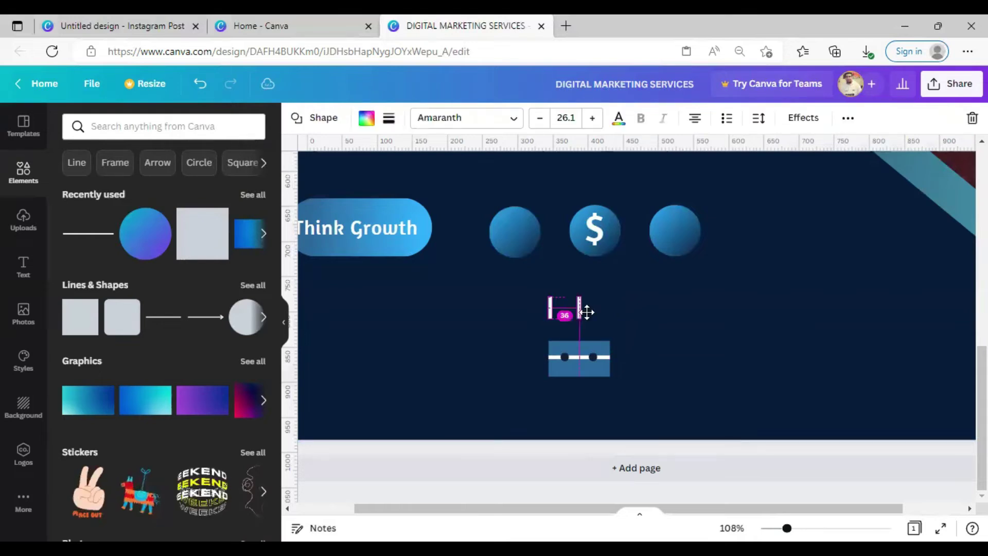
left_click(550, 318)
- Join the vertical bars with a horizontal white bar, and place the handle on the rectangle's top edge, layered behind it
left_click_drag(576, 357, 572, 298)
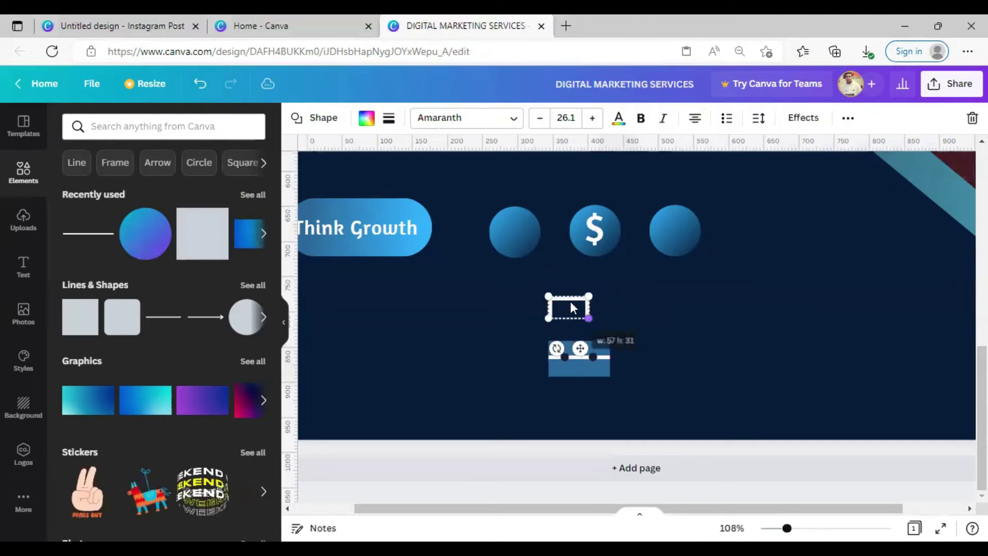
left_click_drag(570, 300, 579, 330)
right_click(577, 334)
left_click(636, 406)
left_click(535, 316)
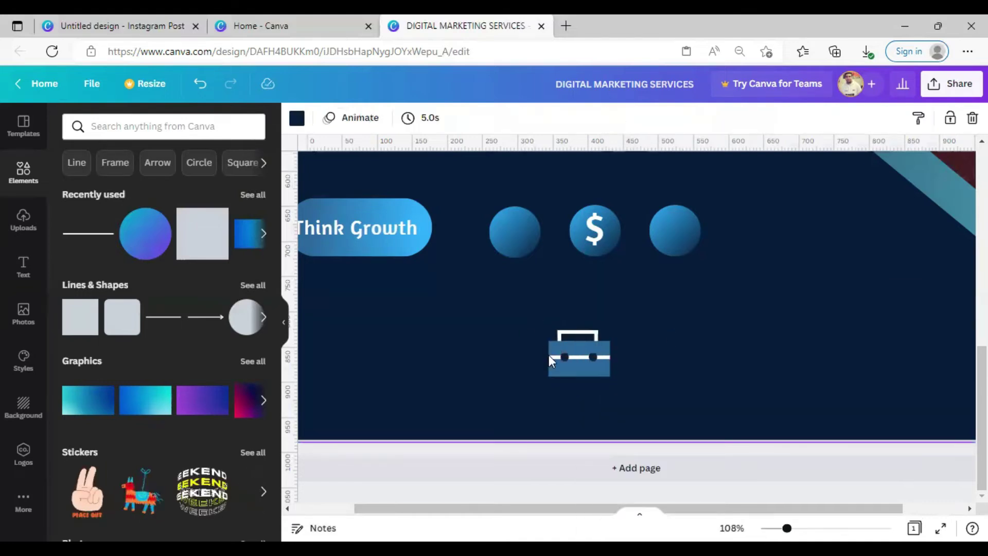
- Change the briefcase's rectangular body from blue to white
left_click(535, 318)
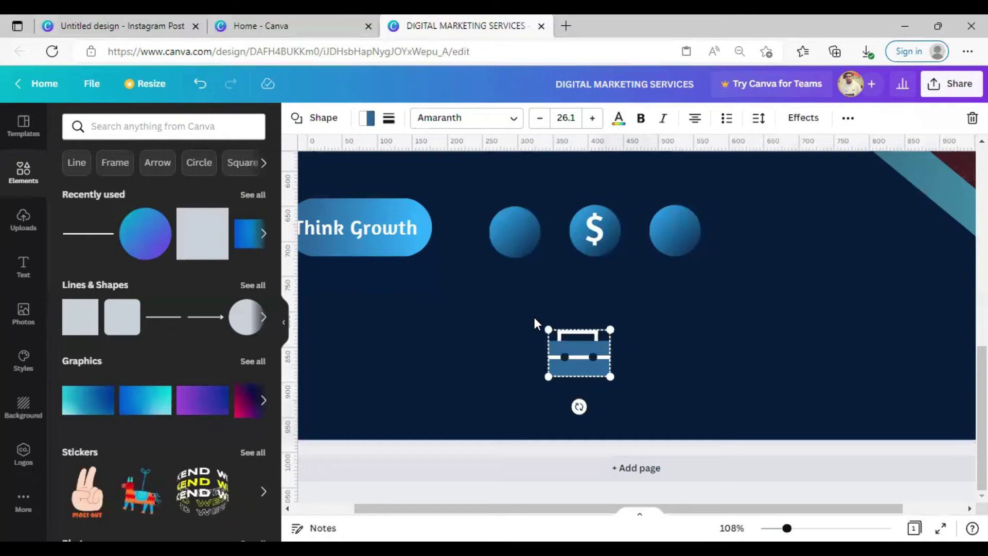
left_click(632, 392)
left_click(610, 368)
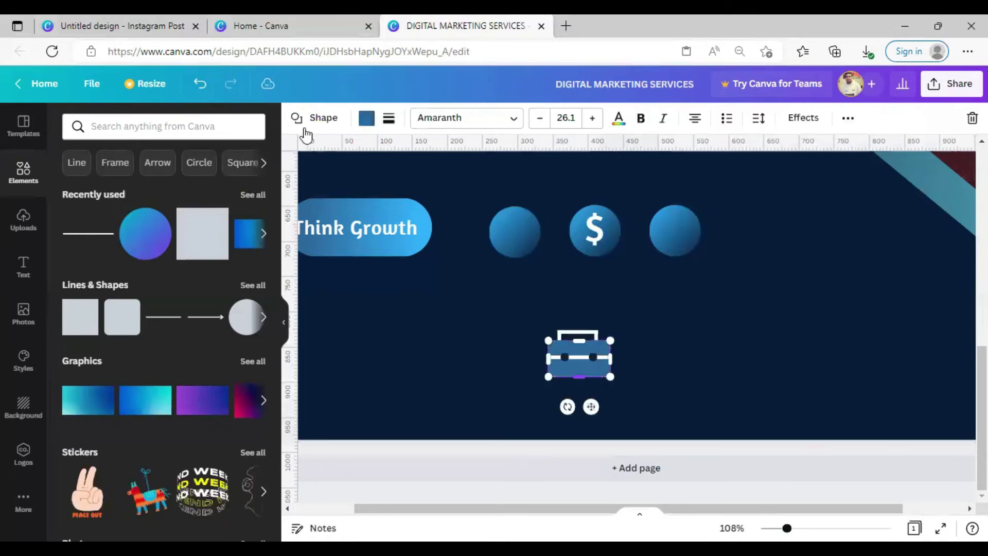
left_click(366, 118)
left_click(111, 221)
- Try light blue on the briefcase's horizontal band, and set its color to dark navy
left_click(578, 362)
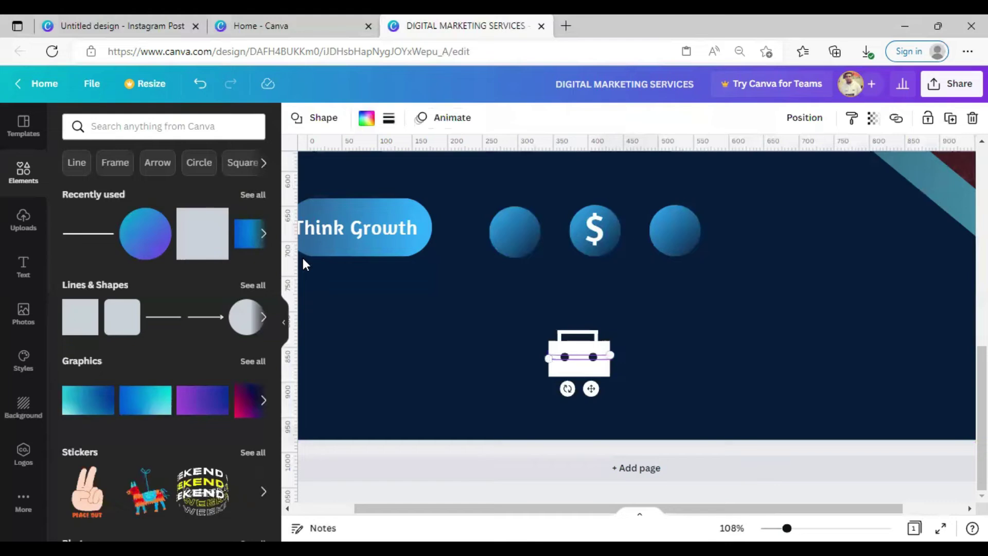
left_click(366, 118)
left_click(247, 190)
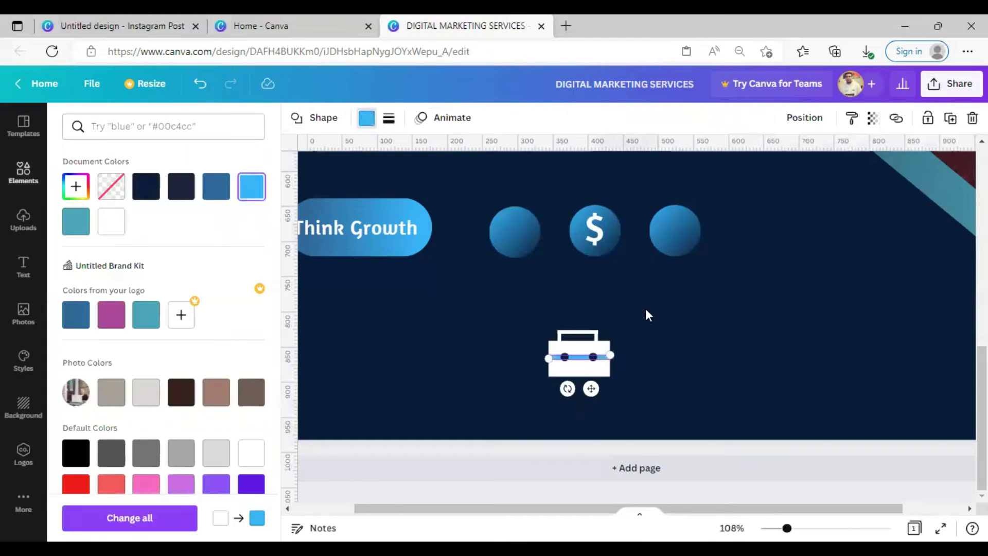
left_click(646, 308)
left_click(579, 356)
left_click(368, 121)
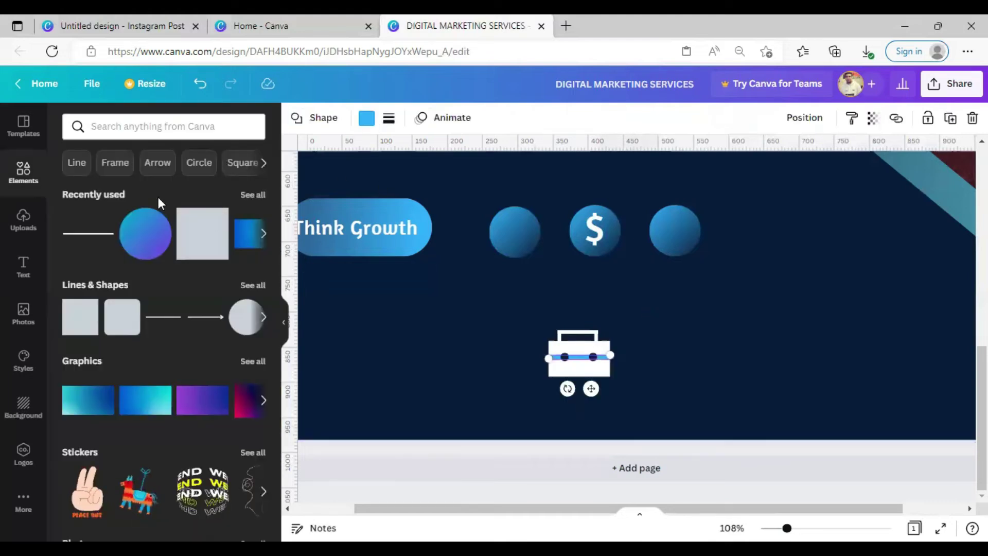
left_click(146, 187)
left_click(706, 339)
- Group the briefcase parts, shrink the icon and center it on the first circle
left_click_drag(538, 328, 572, 354)
right_click(600, 335)
left_click(648, 446)
left_click_drag(563, 341, 519, 234)
left_click(628, 318)
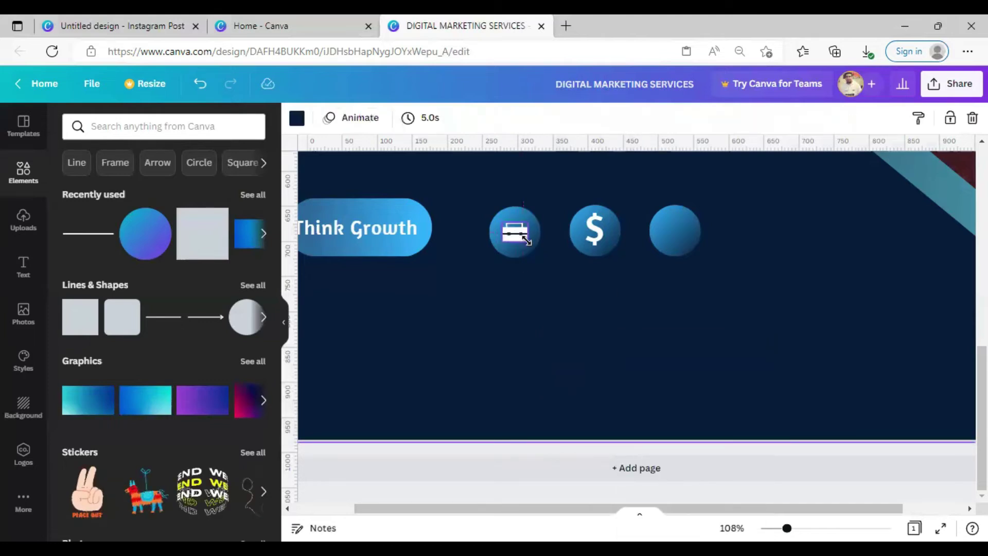
left_click(517, 234)
left_click(638, 304)
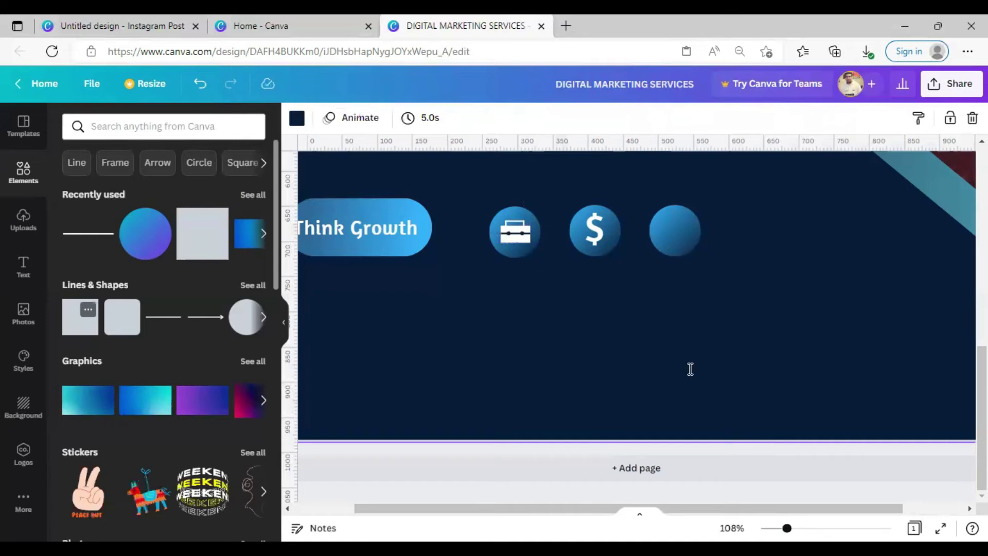
- Add a tall narrow blue bar from a square shape and duplicate it into three parallel bars with a taller middle one
left_click_drag(751, 477, 537, 368)
left_click_drag(532, 333, 612, 349)
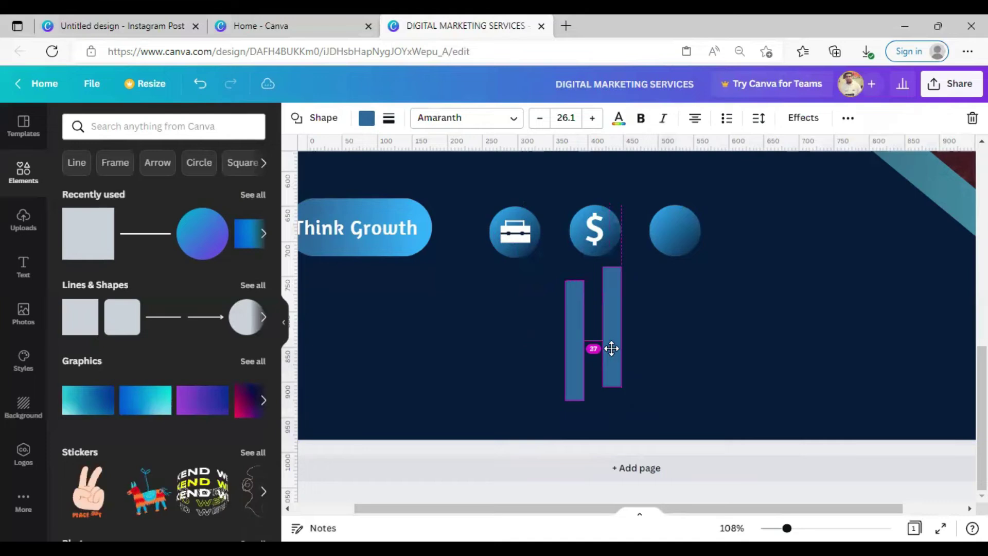
left_click_drag(611, 386, 613, 400)
key("ctrl+d")
left_click_drag(644, 370, 646, 399)
- Scale the three bars down together below the dollar circle and color them white
left_click_drag(533, 364, 586, 294)
left_click(367, 120)
left_click(117, 224)
left_click(567, 293)
left_click(580, 291, "shift")
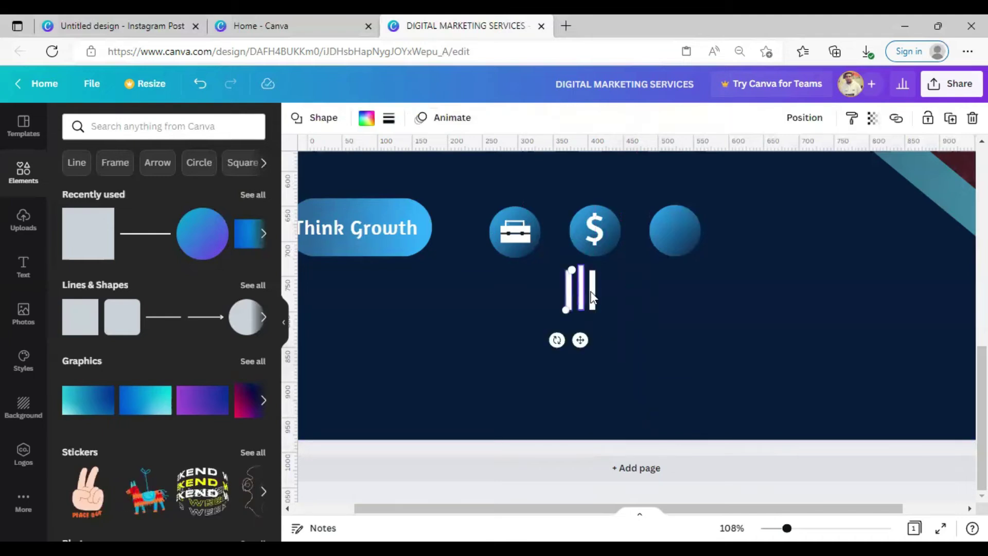
left_click(592, 293, "shift")
left_click_drag(595, 309, 561, 271)
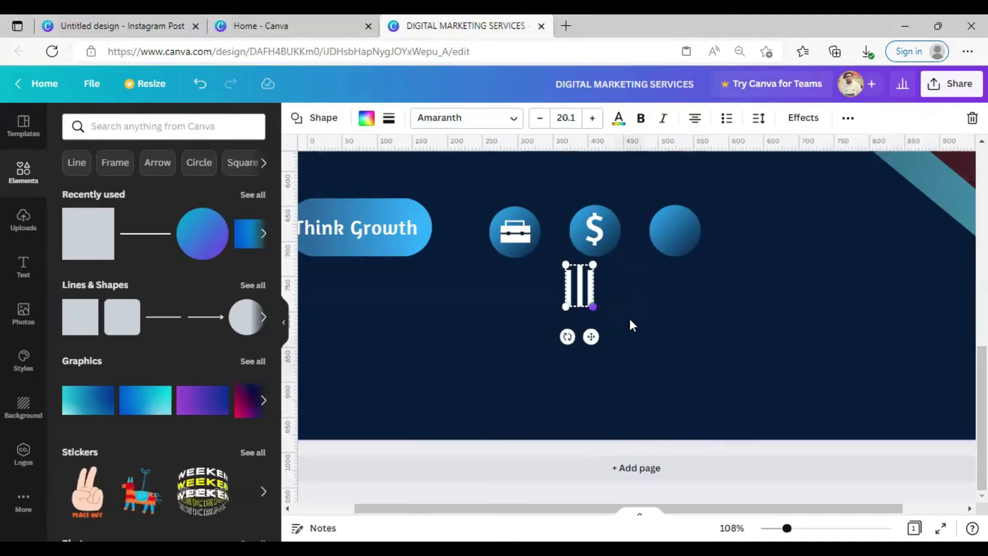
- Shorten the three white bars to staggered heights with aligned bases, keeping the middle bar tallest
left_click(628, 322)
left_click(568, 288)
mouse_move(568, 266)
left_mouse_down()
mouse_move(571, 280)
mouse_move(589, 278)
mouse_move(603, 302)
left_mouse_up()
left_click(580, 283)
left_click(591, 284)
left_click(546, 282)
left_click(590, 291)
- Group the three white bars into a chart icon and center it on the third circle
right_click(586, 294)
left_click_drag(544, 286, 602, 316)
right_click(576, 287)
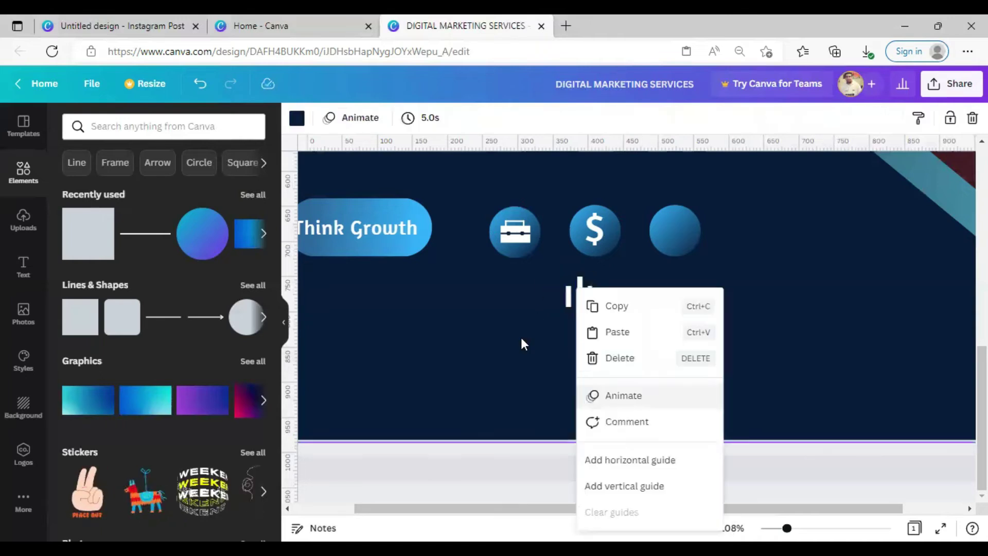
left_click_drag(539, 276, 672, 238)
right_click(578, 287)
left_click(716, 255)
left_click(710, 337)
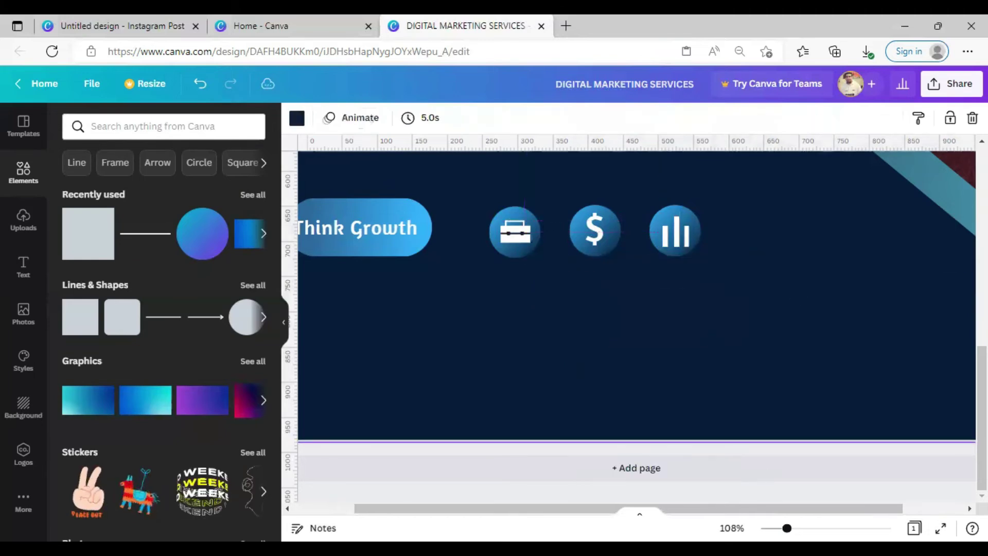
- Select the three circular icons with their symbols and scale the row down to about 269 × 70 px
scroll(710, 337, "down", 3)
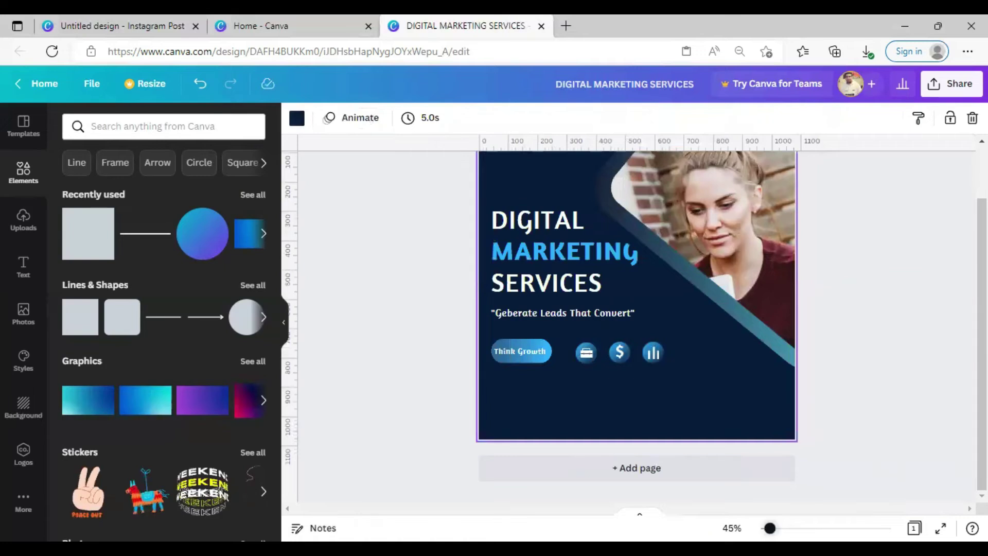
left_click(684, 355)
left_click(604, 362)
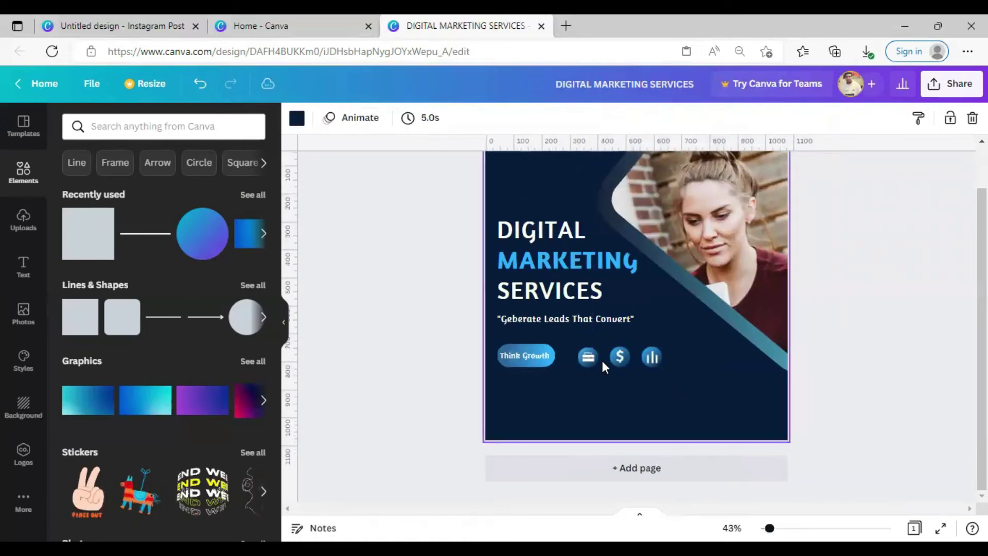
left_click(690, 332)
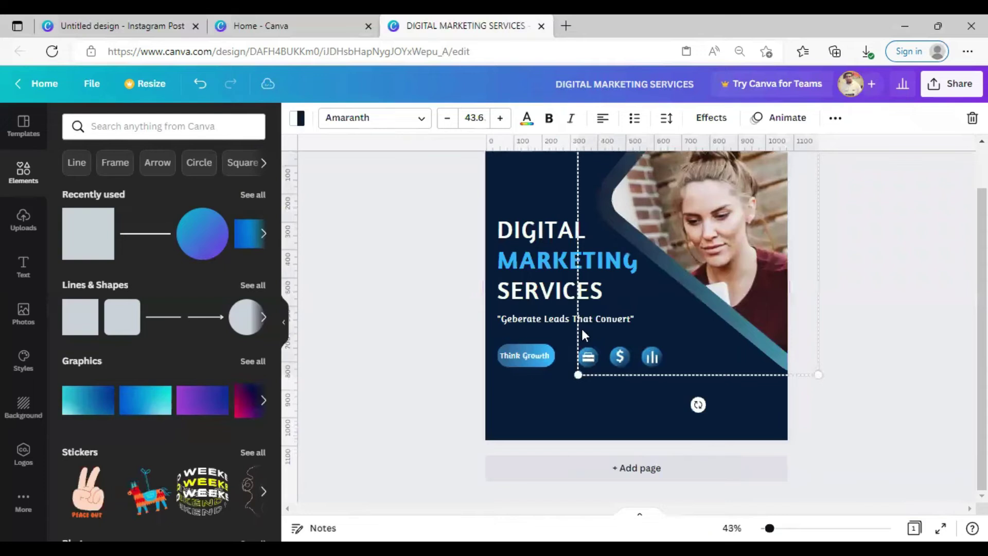
left_click(595, 361)
left_click_drag(662, 369, 654, 365)
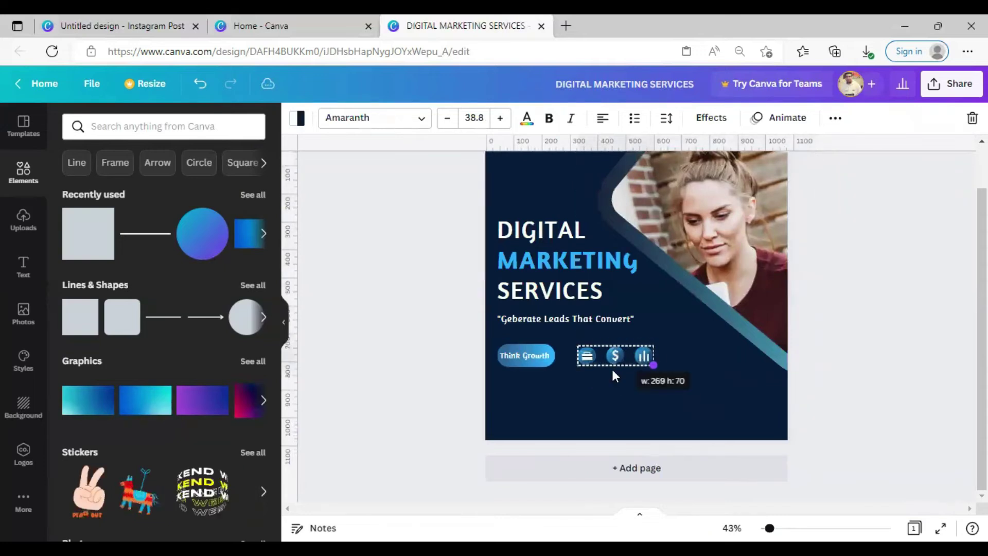
- Add the pink-purple pointed tag shape from the recently used elements and recolor its gradient in light and steel blue
left_click(538, 370)
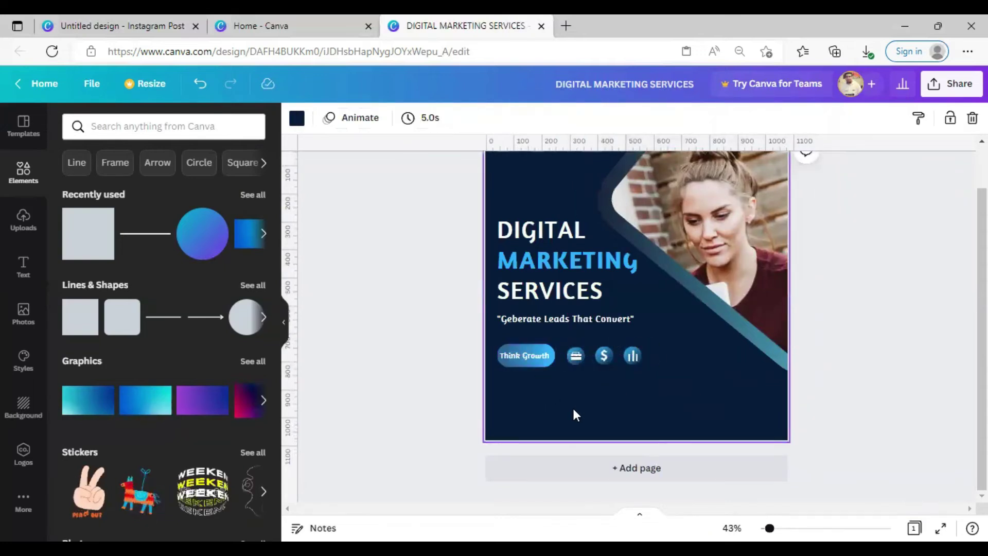
left_click(263, 233)
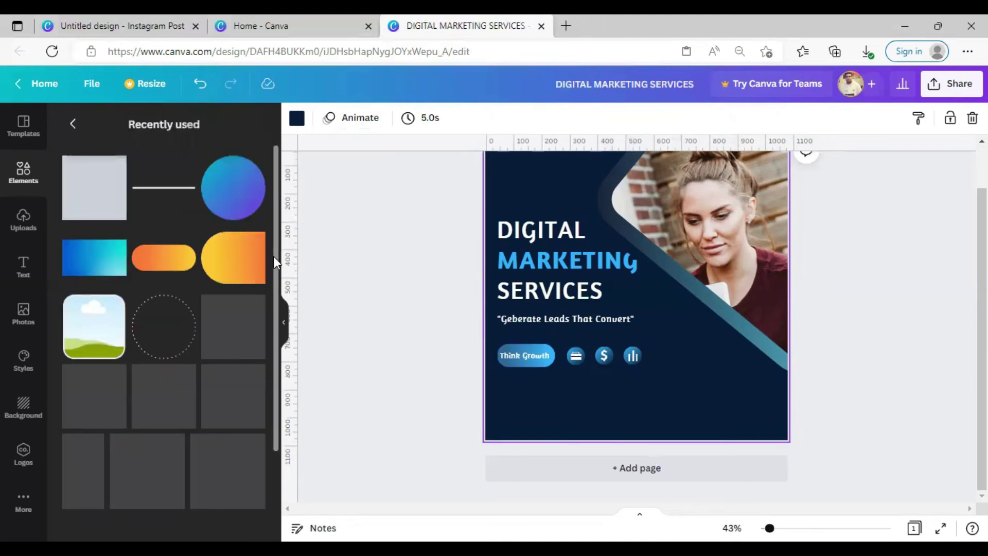
scroll(278, 417, "down", 2)
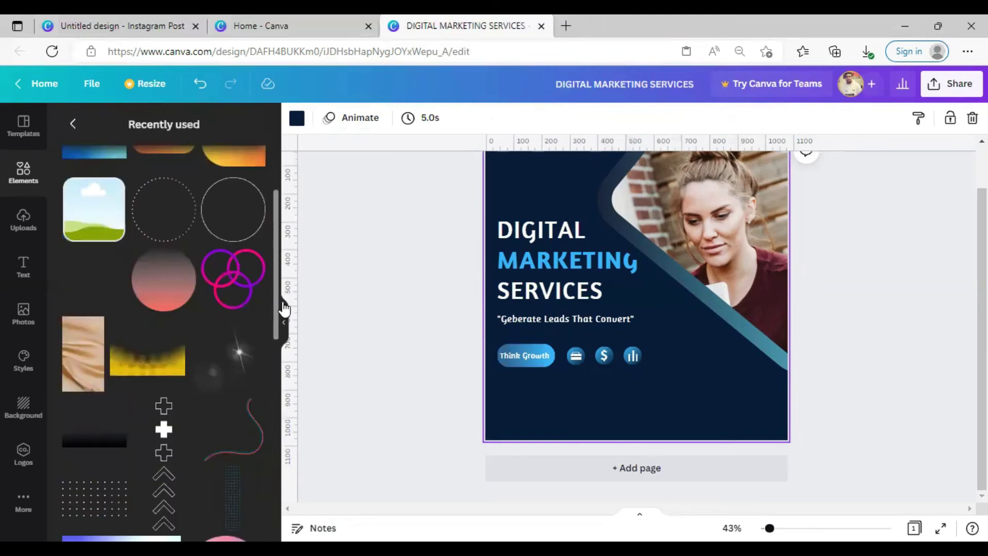
scroll(276, 350, "down", 15)
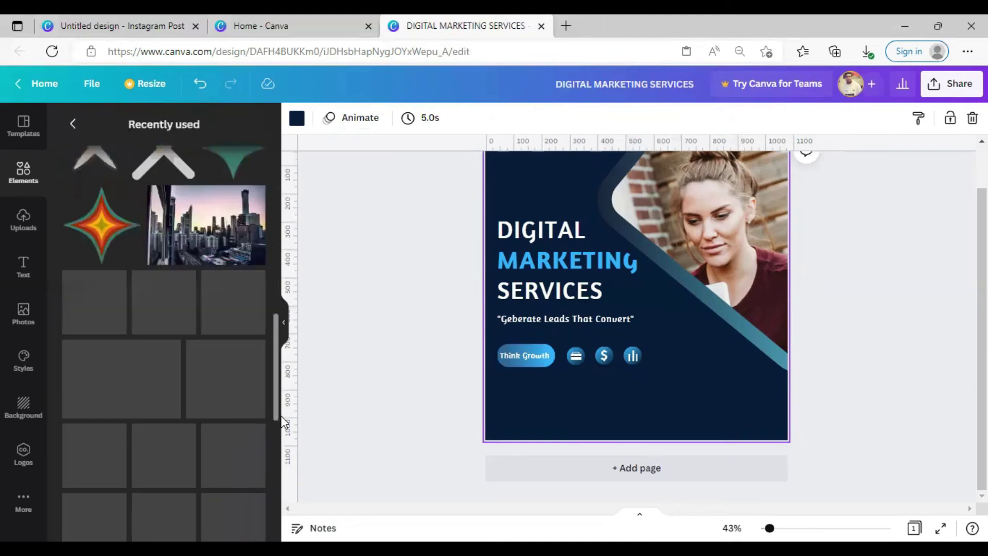
scroll(274, 467, "down", 3)
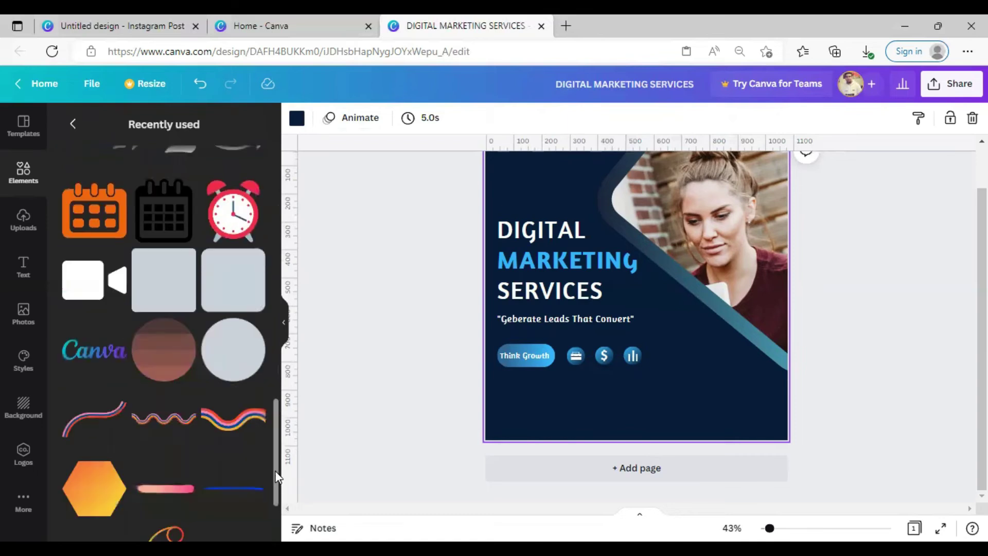
scroll(277, 432, "down", 5)
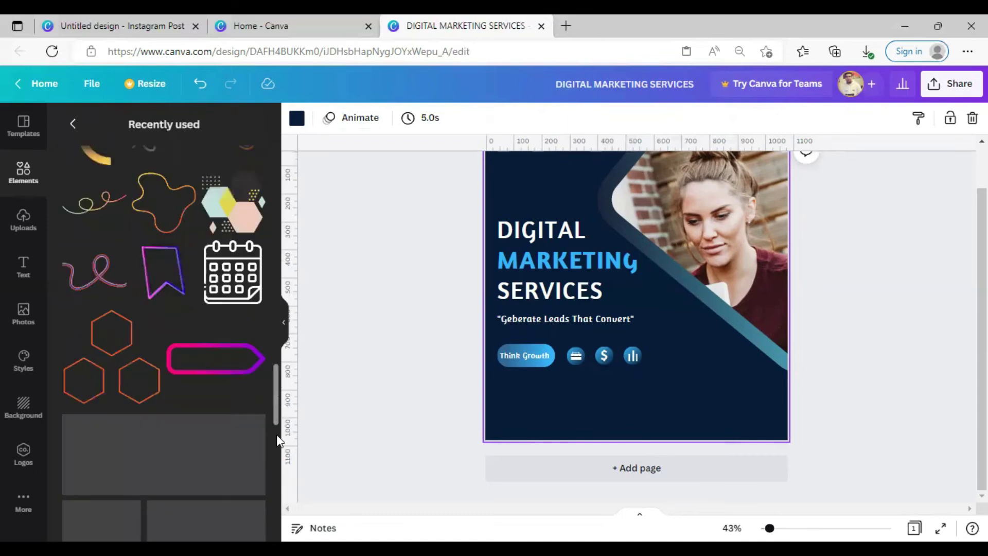
scroll(109, 317, "down", 1)
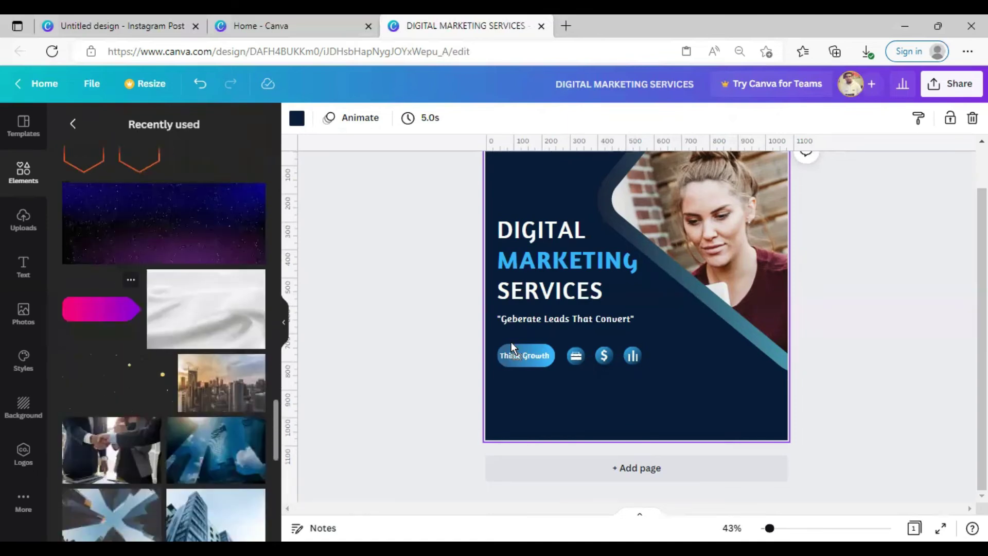
left_click(100, 309)
left_click(317, 118)
left_click(181, 186)
- Resize the blue tag shape and place it in the page's lower-left corner, extending past the left and lower page edges
left_click_drag(634, 400, 564, 388)
left_click_drag(627, 420, 674, 473)
left_click_drag(611, 428, 535, 463)
key("Escape")
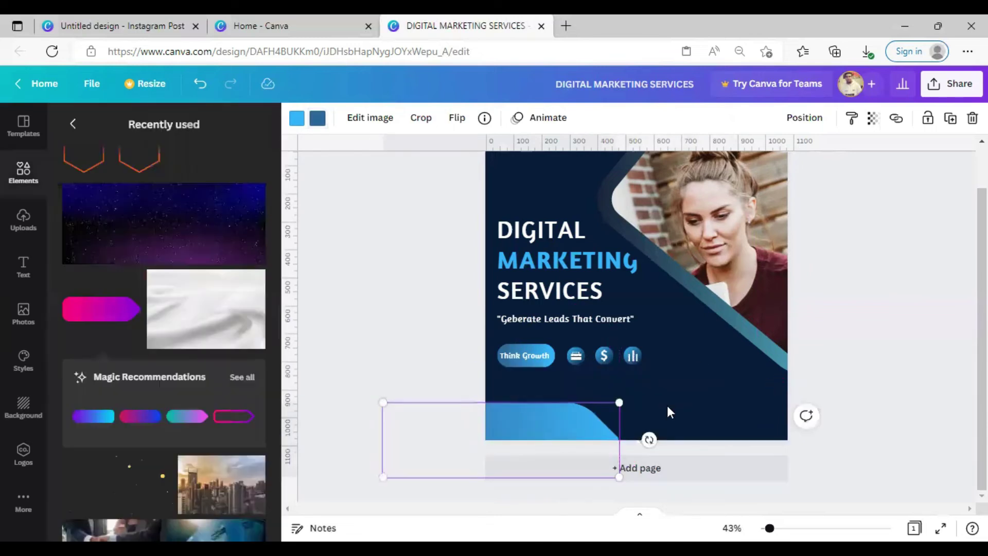
left_click(666, 394)
left_click(591, 428)
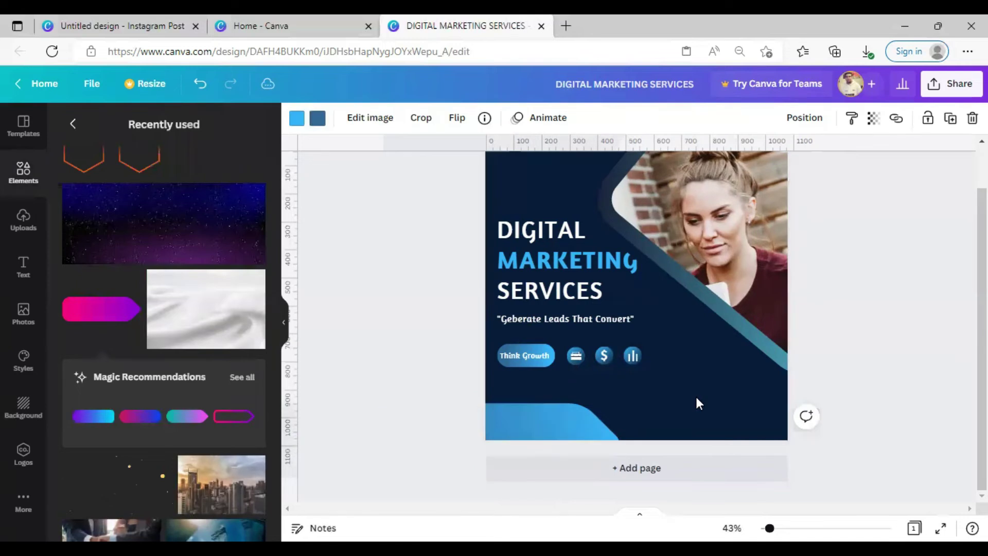
- Search the elements for "phone icon", add the ringed handset in white, and place it small on the blue corner shape
left_click(130, 125)
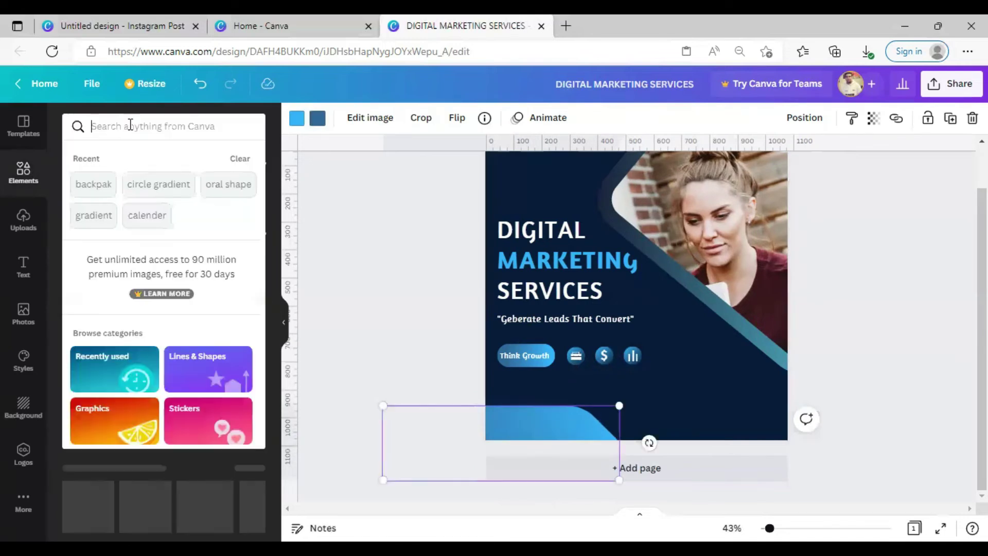
type("phone")
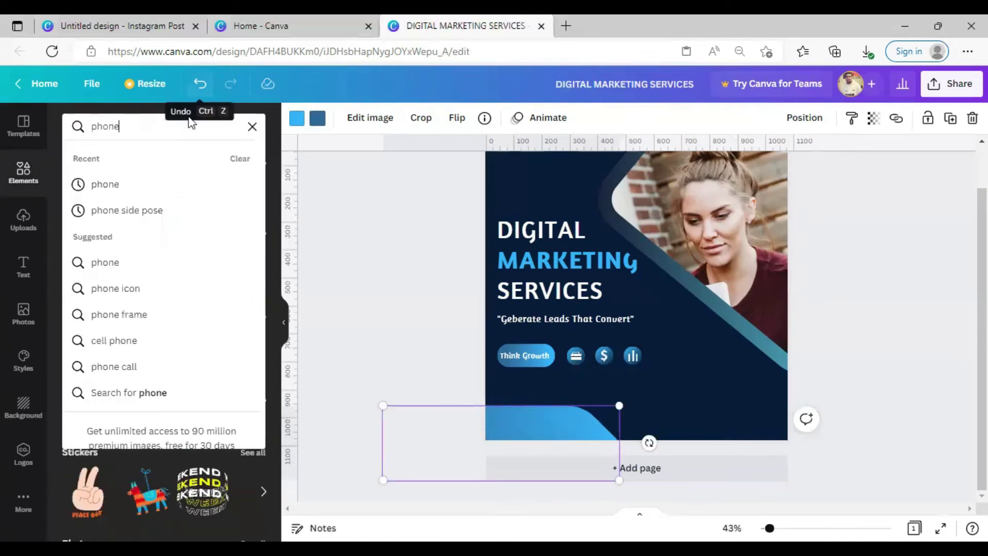
left_click(141, 287)
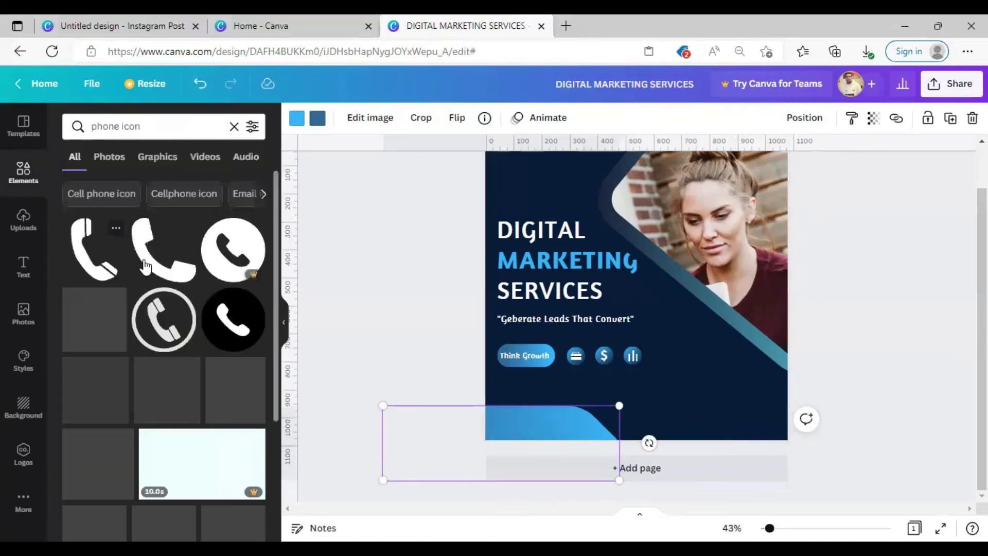
left_click(164, 319)
left_click(297, 119)
left_click(108, 224)
left_click_drag(722, 298, 505, 424)
- Duplicate the tagline into the empty area below the photo and replace its text with the contact phone number
left_click_drag(524, 319, 658, 383)
key("ctrl+a")
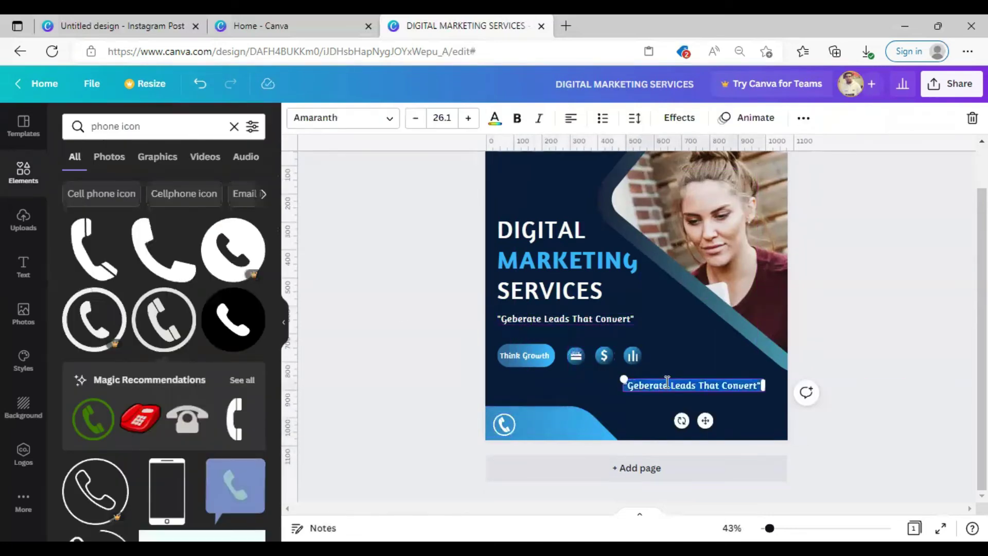
key("BackSpace")
type("+123-456")
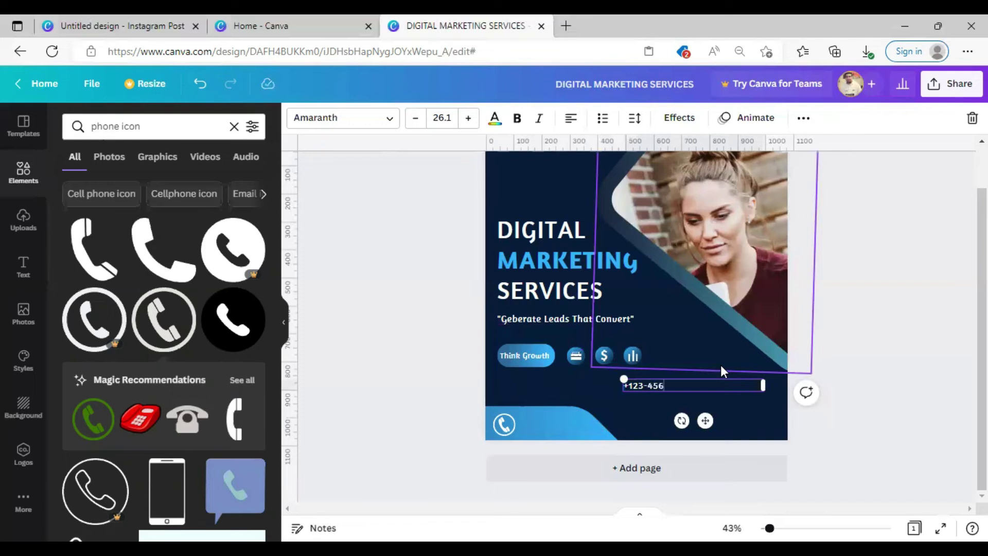
type("-789")
- Enlarge the phone number text and place it beside the phone icon on the blue corner shape
left_click(464, 347)
left_click(656, 388)
left_click_drag(764, 386, 718, 407)
left_click_drag(659, 395, 565, 422)
left_click(447, 348)
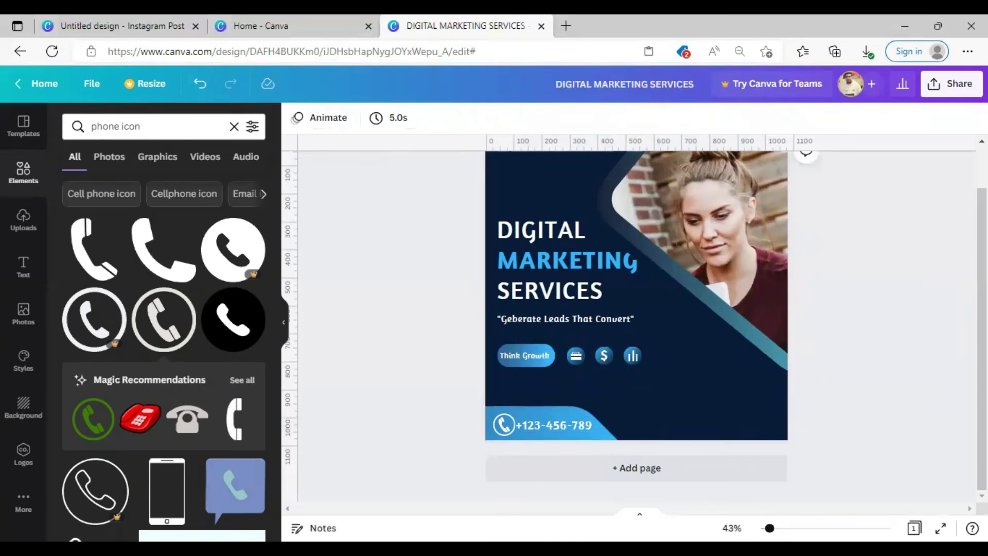
- Add the white lens flare from the recently used elements, scale it down, and place it above the heading near the page top
scroll(395, 307, "up", 1)
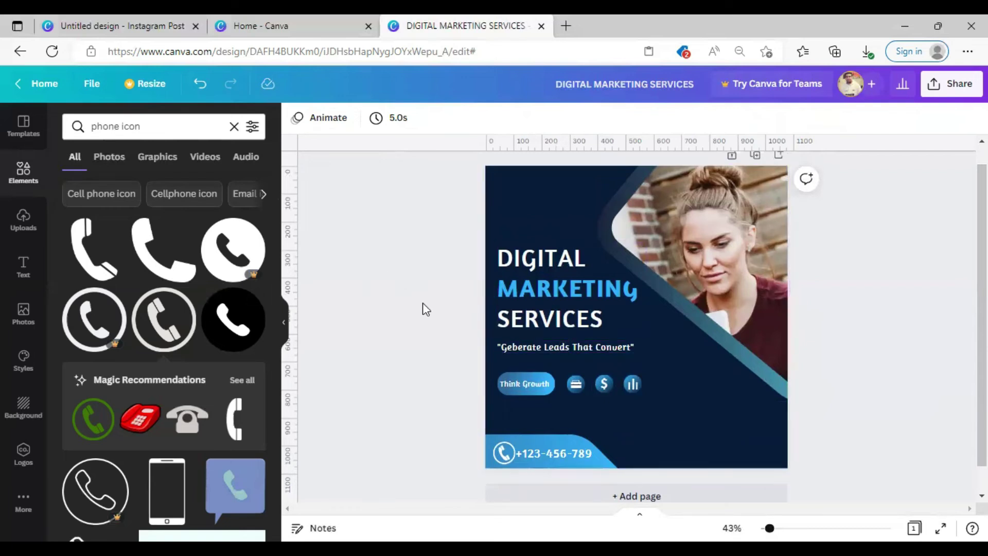
left_click(23, 170)
left_click(246, 199)
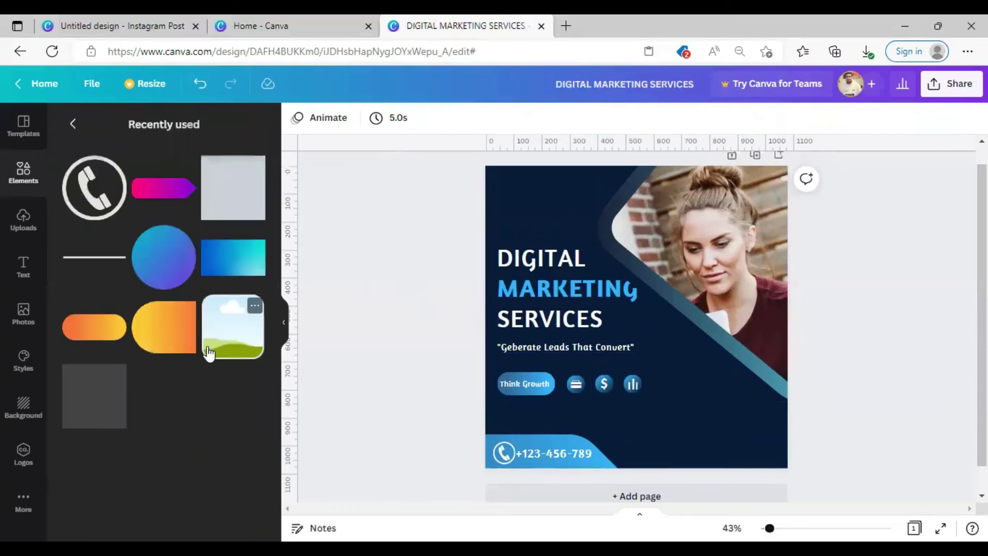
scroll(209, 350, "down", 6)
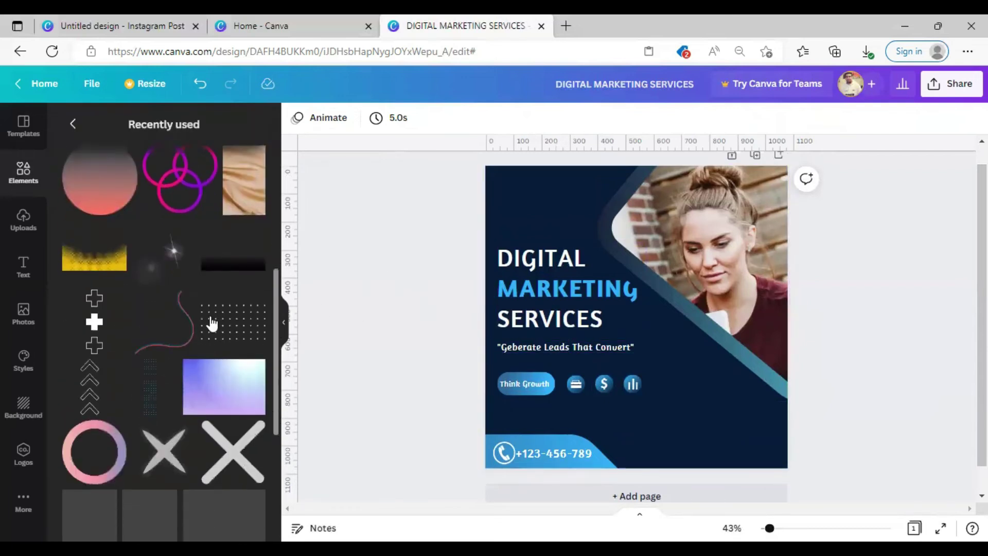
left_click(173, 252)
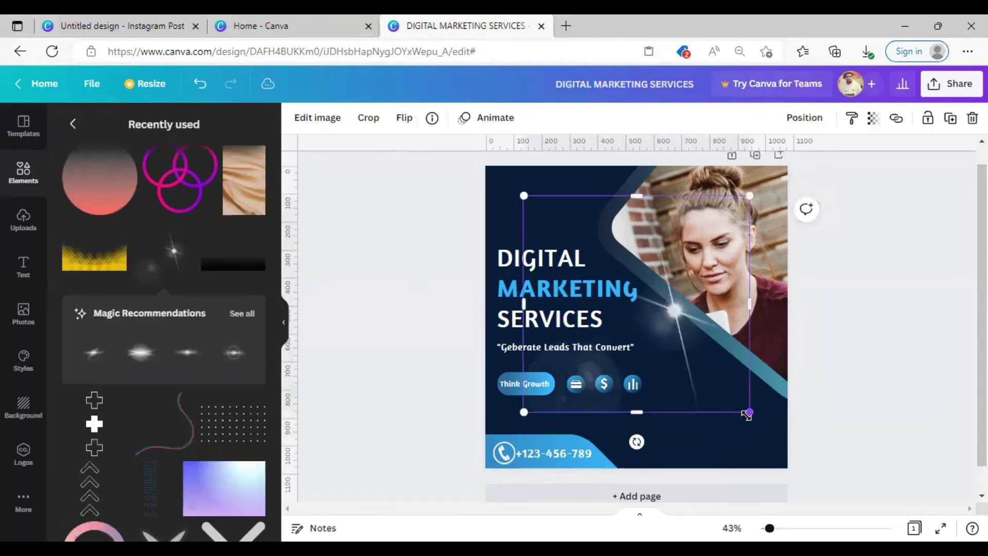
left_click_drag(749, 436, 583, 231)
left_click_drag(548, 227, 561, 204)
left_click(562, 205)
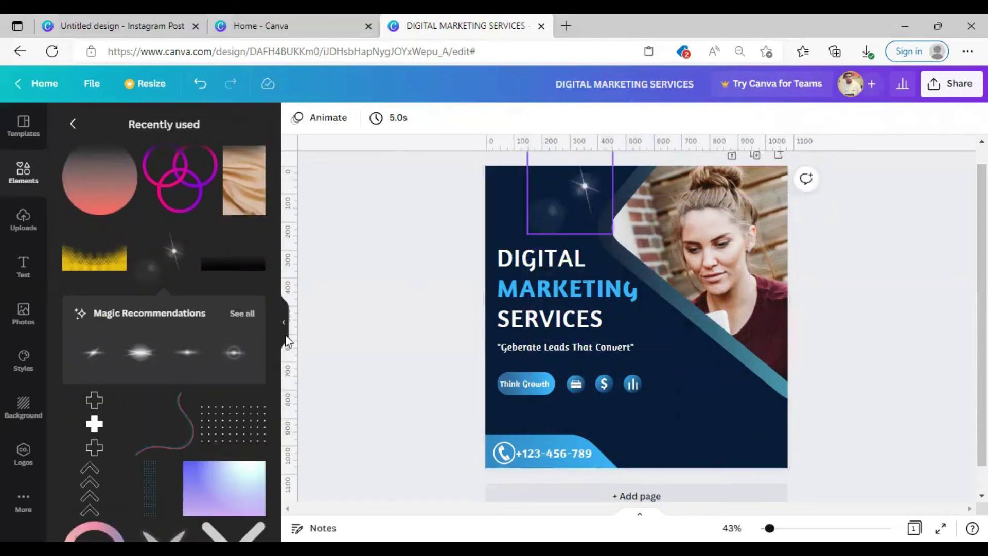
- Add the column of three plus signs, color it light blue, and place it small in the page's upper-left corner
left_click_drag(679, 399, 671, 409)
left_click(297, 119)
left_click(252, 187)
left_click_drag(679, 361, 662, 423)
left_click_drag(654, 448, 495, 200)
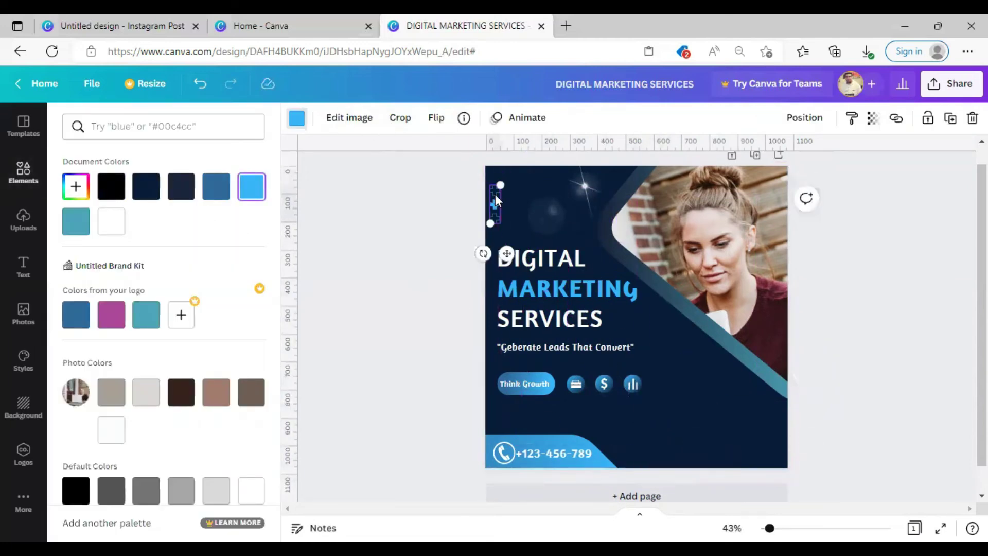
left_click(472, 201)
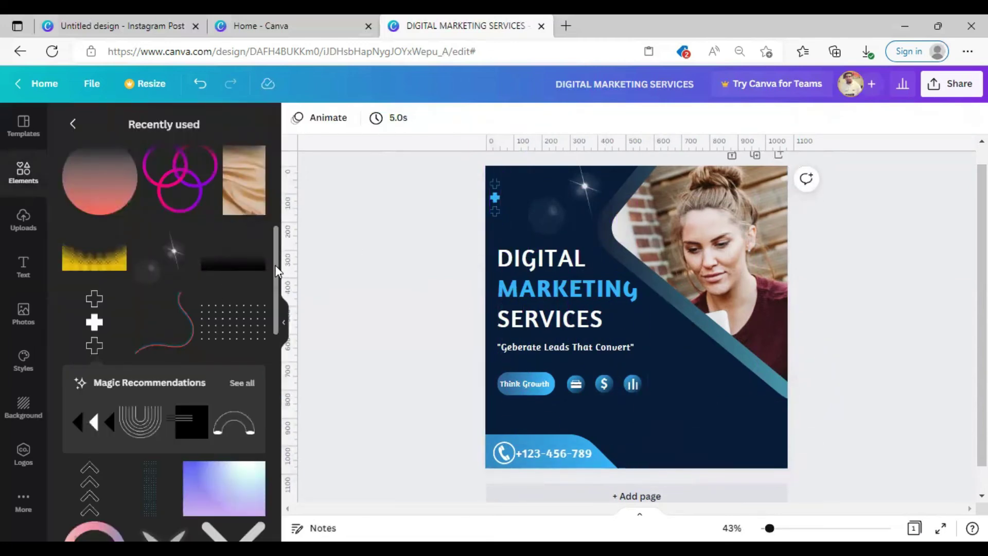
- Add the dotted strip and chevron column in blue, and place the shrunken chevrons just above the phone icon
scroll(164, 319, "down", 6)
left_click(149, 188)
left_click(295, 117)
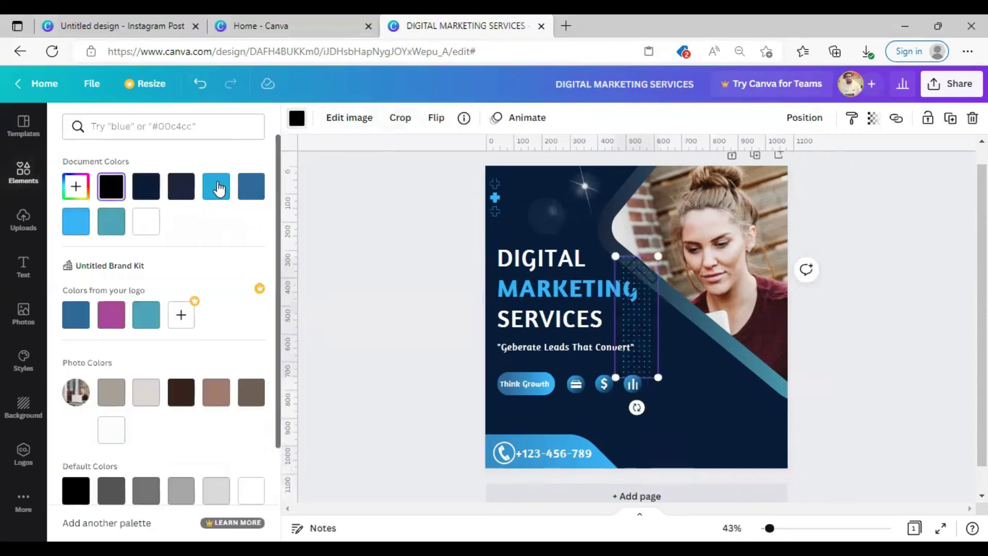
left_click(217, 186)
left_click_drag(619, 301, 674, 356)
left_click_drag(713, 311, 503, 417)
left_click(447, 400)
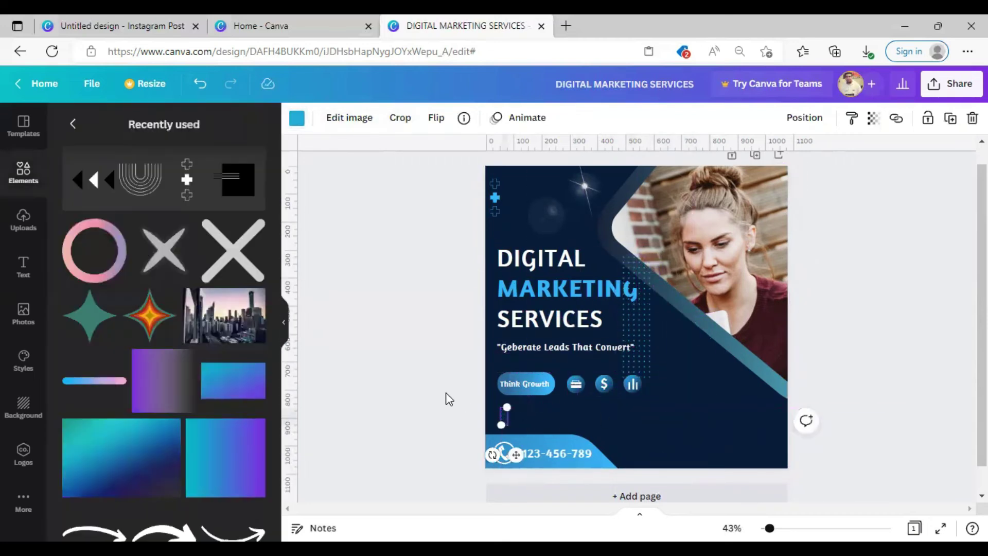
- Shrink the dotted strip and position it along the page's left edge beside the tagline and button
left_click_drag(632, 344, 686, 384)
left_click_drag(706, 300, 509, 312)
left_click_drag(493, 381, 469, 384)
left_click(489, 349)
left_click(489, 350)
left_click_drag(473, 325, 477, 344)
key("Left")
key("Left")
key("Left")
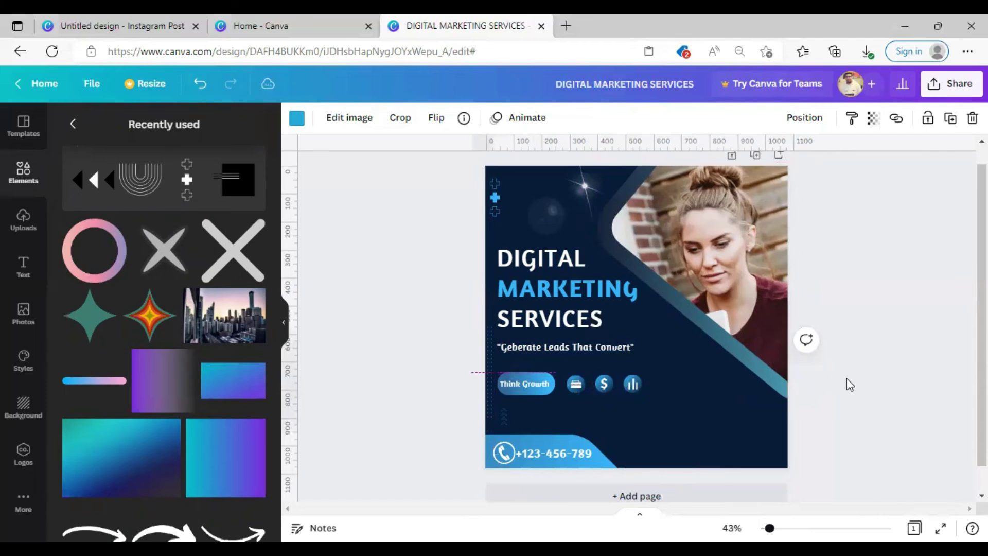
left_click(850, 385)
scroll(634, 331, "up", 1)
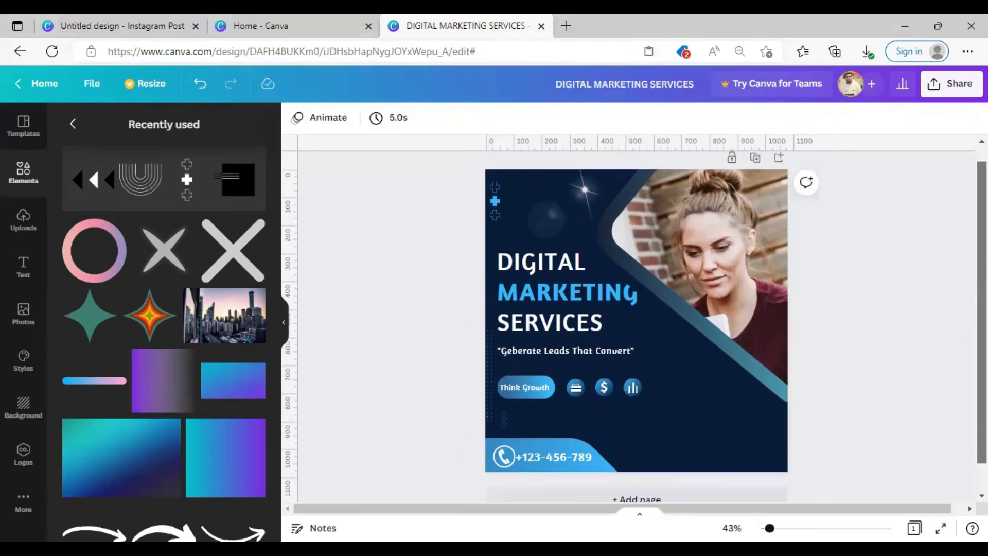
left_click_drag(622, 346, 747, 452)
double_click(748, 450)
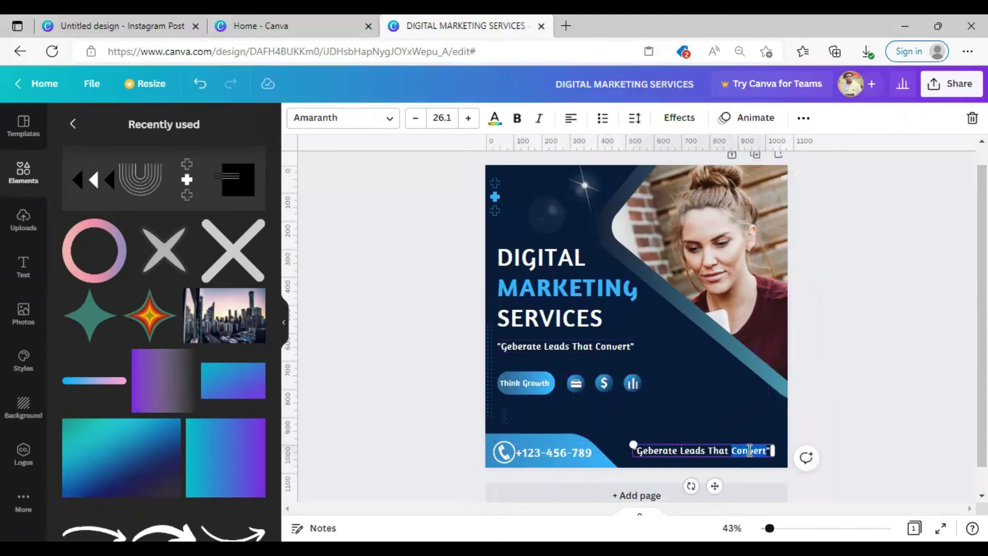
left_click(729, 451)
key("ctrl+a")
key("BackSpace")
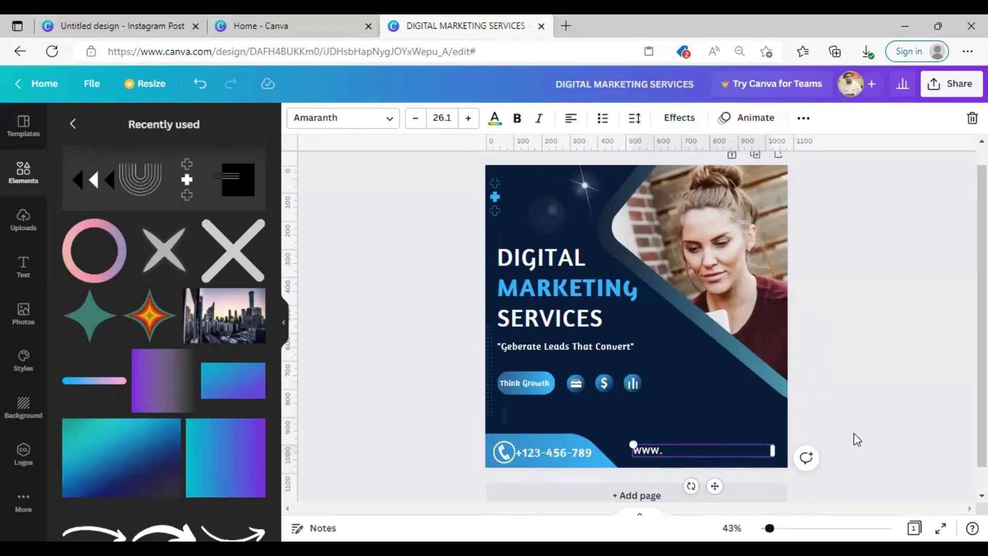
type("www.real.com")
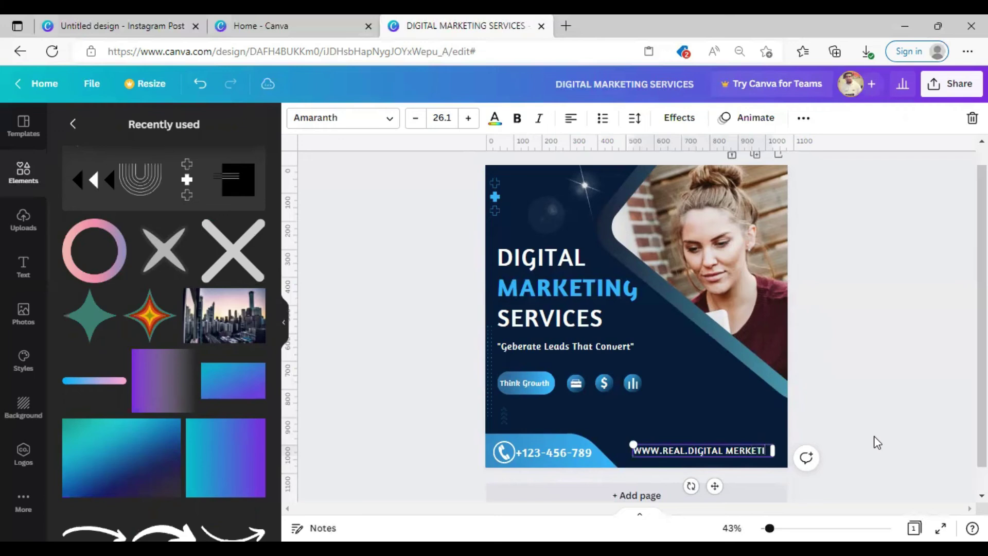
type("ng")
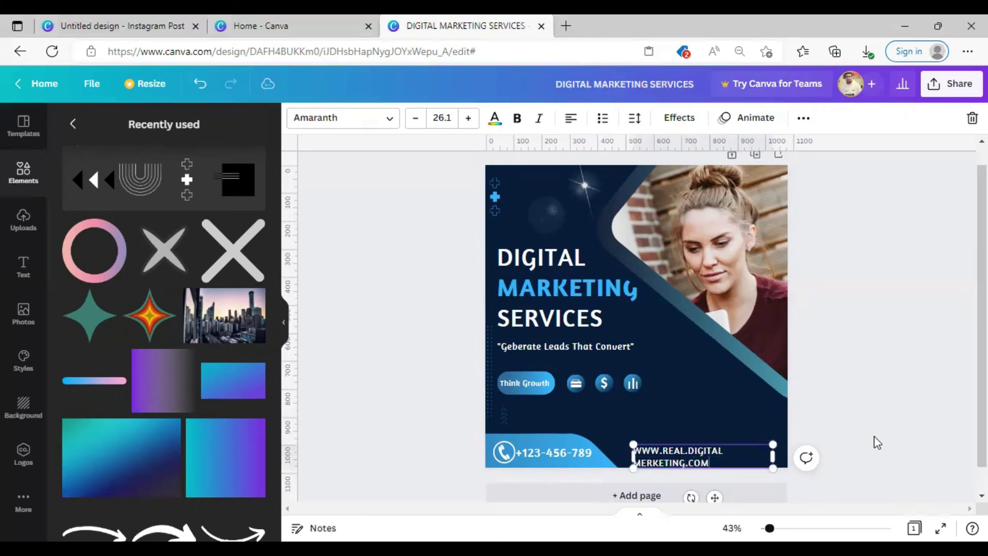
- Widen the web address text box to a single line and scale it down to font size 20.3 within the page's lower-right corner
left_click_drag(772, 457, 814, 450)
left_click_drag(631, 446, 703, 452)
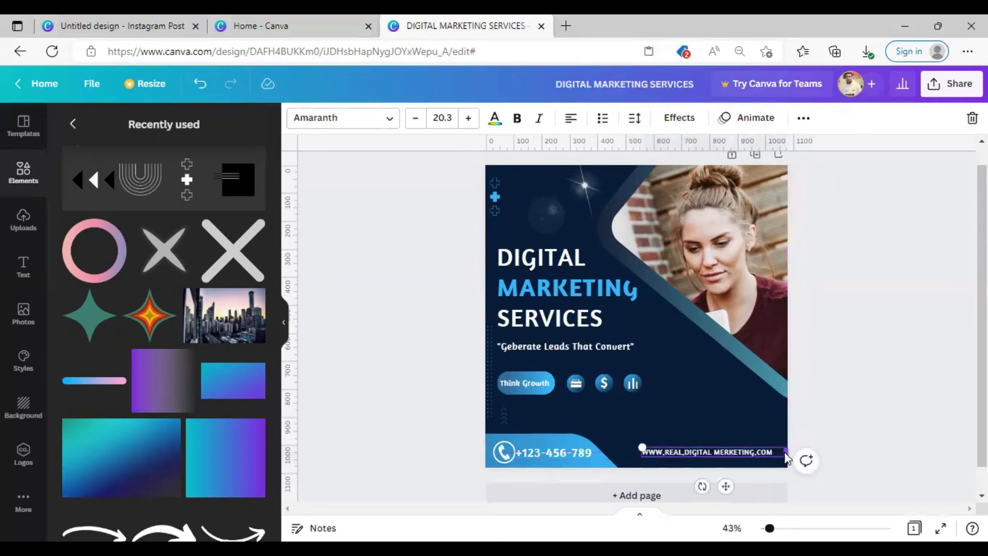
left_click(803, 412)
- Add the green four-pointed star, shrink it, and duplicate it into a diagonal row of three below the photo's teal band
left_click_drag(98, 318, 698, 400)
left_click_drag(691, 408, 748, 423)
mouse_move(757, 414)
left_mouse_down()
mouse_move(746, 426)
mouse_move(755, 406)
left_mouse_up()
left_click(754, 431)
left_click_drag(766, 417, 718, 377)
left_click(769, 412)
left_click(869, 406)
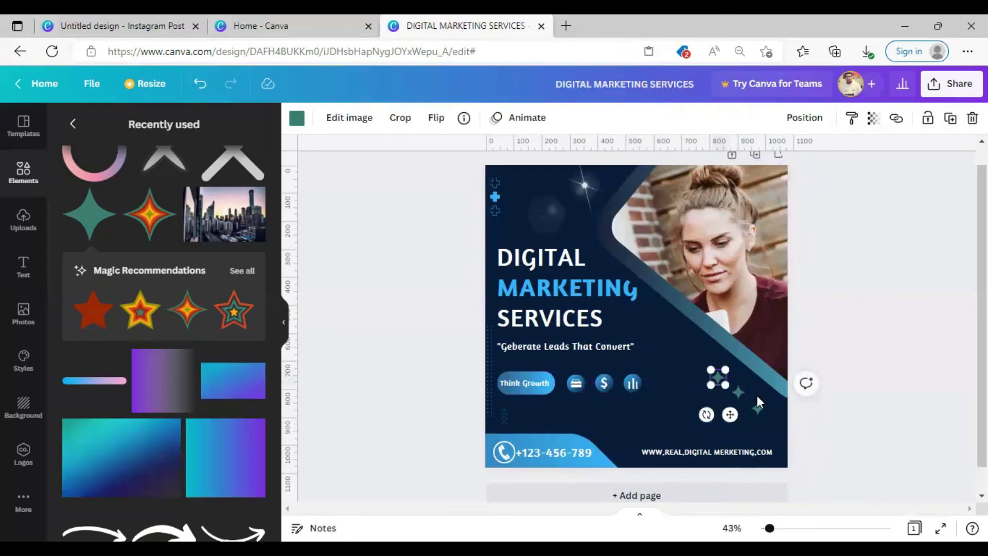
- Color all three four-pointed stars light blue
left_click(758, 404, "shift")
left_click(764, 404)
left_click(758, 408)
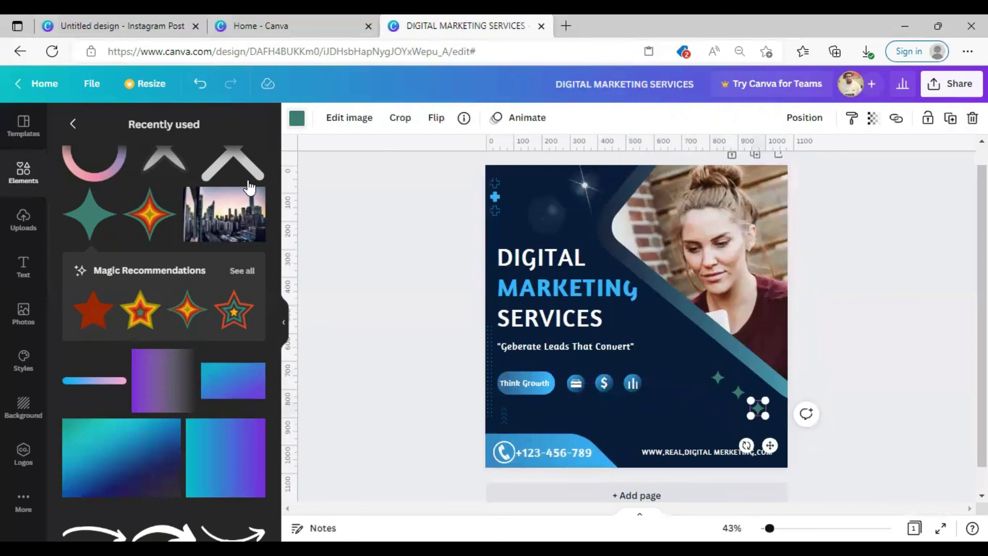
left_click(297, 119)
left_click(249, 186)
left_click(737, 392)
left_click(251, 186)
left_click(718, 377)
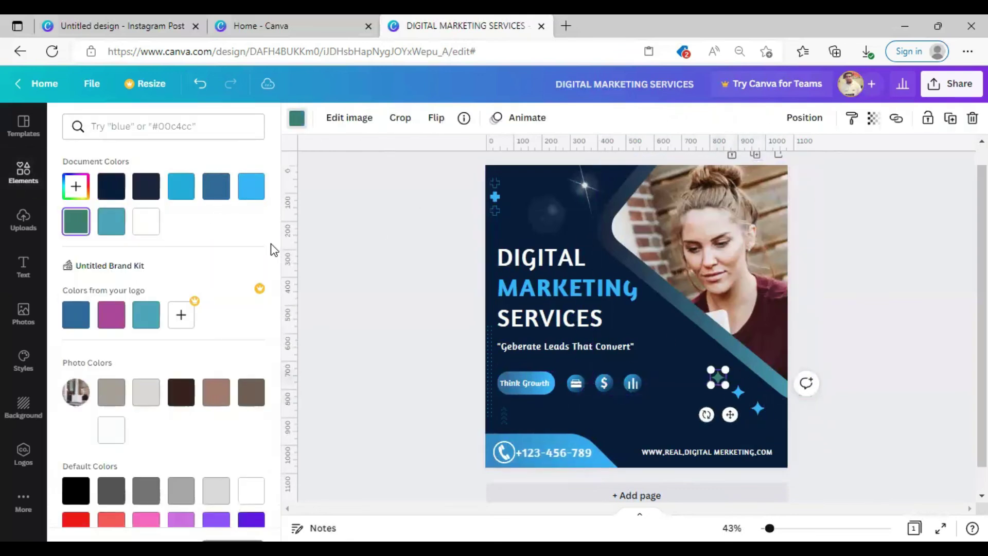
left_click(907, 331)
left_click_drag(982, 355, 982, 327)
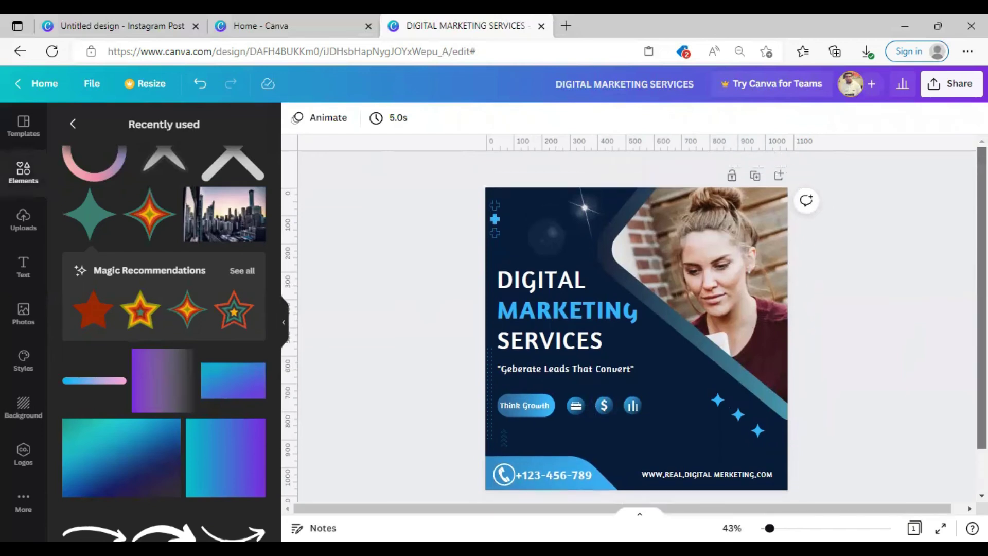
- Move the sparkle light effect above the heading slightly farther from the photo
mouse_move(580, 215)
left_mouse_down()
mouse_move(554, 223)
mouse_move(576, 213)
left_mouse_up()
left_click(905, 314)
left_click(922, 259)
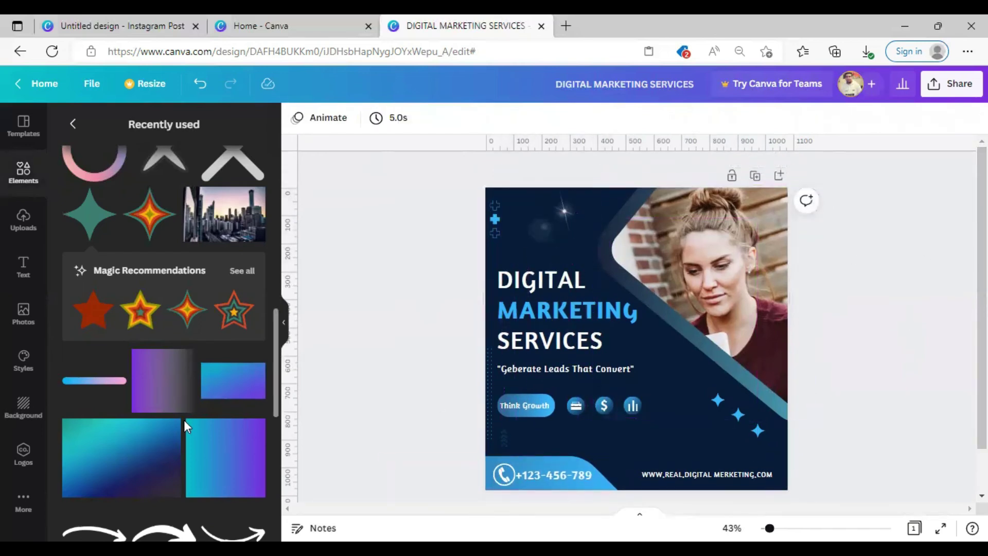
- Add the scattered gold dots graphic from the recently used elements, place it above the heading, and color it white
left_click_drag(273, 326, 272, 139)
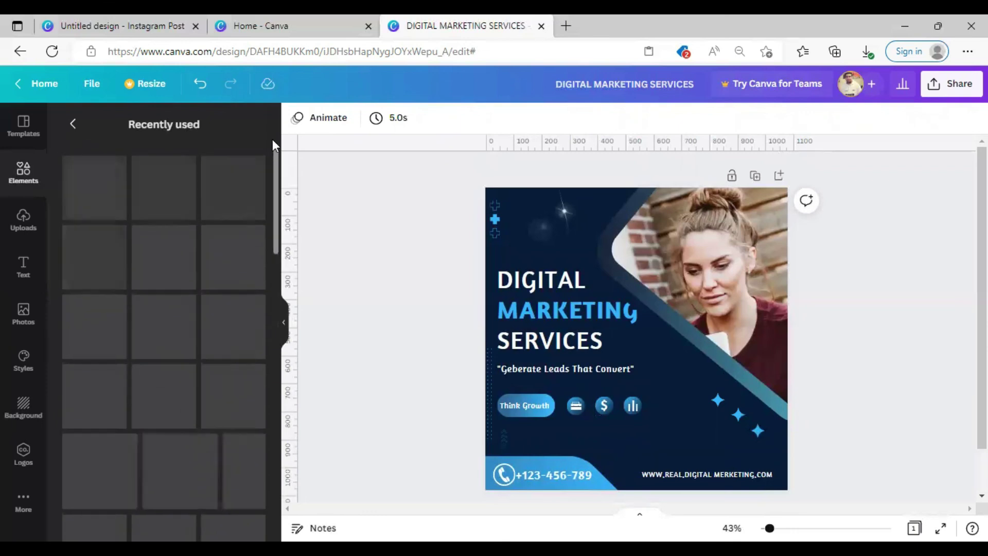
left_click_drag(277, 174, 273, 425)
scroll(276, 420, "down", 5)
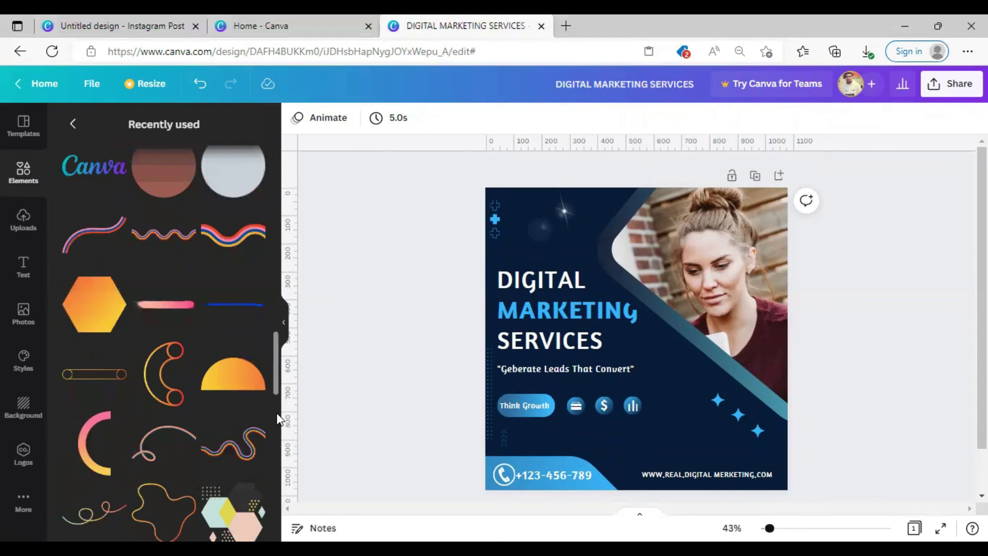
left_click_drag(277, 391, 276, 459)
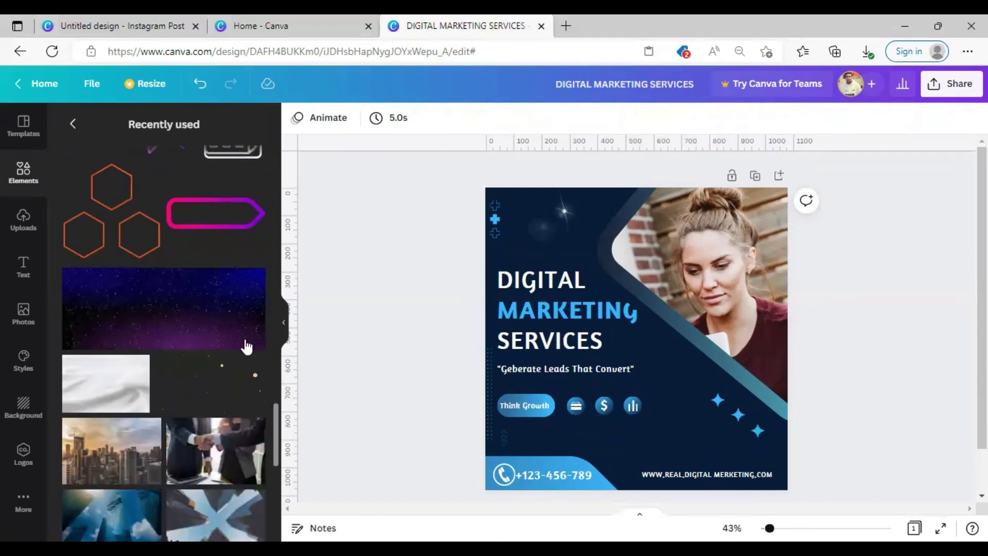
left_click_drag(275, 414, 274, 426)
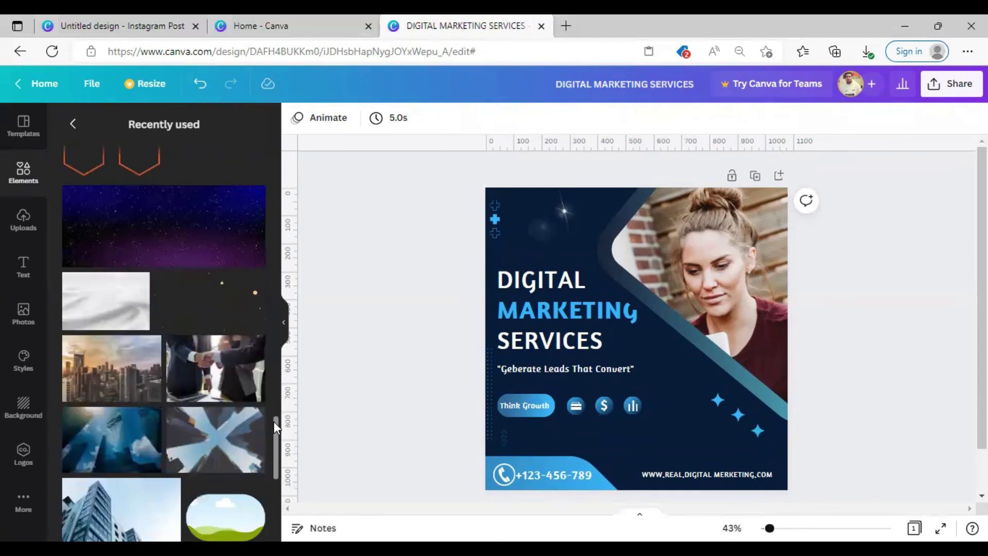
left_click(220, 318)
left_click_drag(660, 344, 548, 235)
left_click(297, 122)
left_click(145, 219)
left_click(432, 367)
- Shift the sparkle effect toward the photo and scatter duplicates of the white dots across the navy background
left_click_drag(560, 249, 560, 249)
left_click_drag(561, 218, 591, 214)
left_click(534, 231)
key("ctrl+d")
left_click_drag(535, 230, 556, 430)
left_click_drag(614, 475, 578, 271)
left_click(596, 449)
left_click(921, 404)
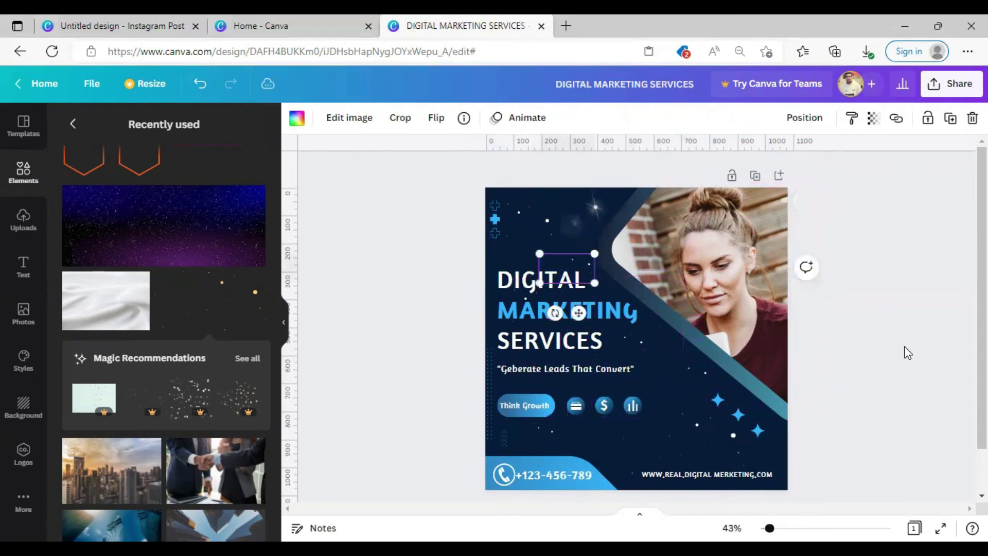
left_click(907, 353)
left_click(545, 341)
right_click(544, 341)
left_click(623, 429)
left_click(887, 363)
left_click(588, 341)
left_click(839, 327)
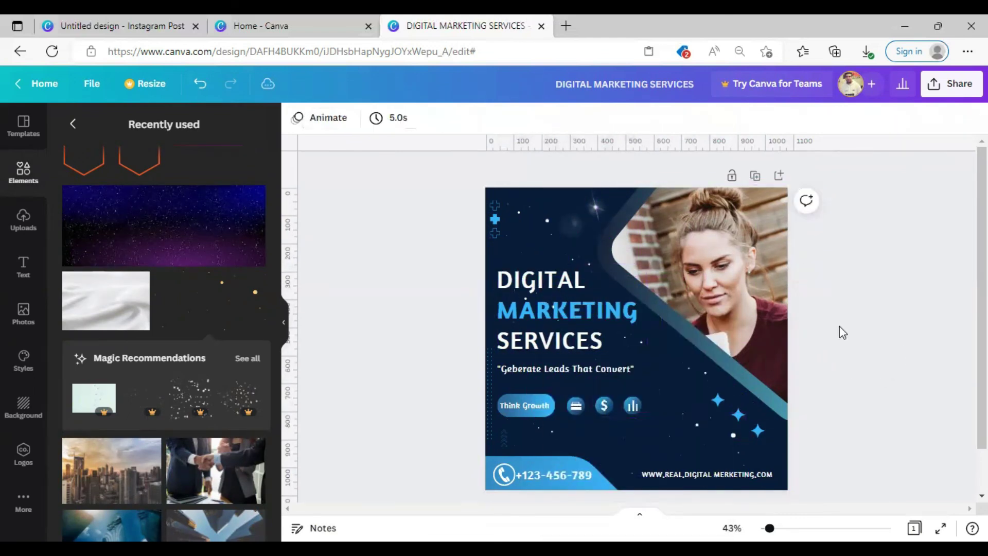
- Add the green wavy corner shape to the page's upper-left corner and shift the plus signs slightly down and right
scroll(278, 328, "down", 8)
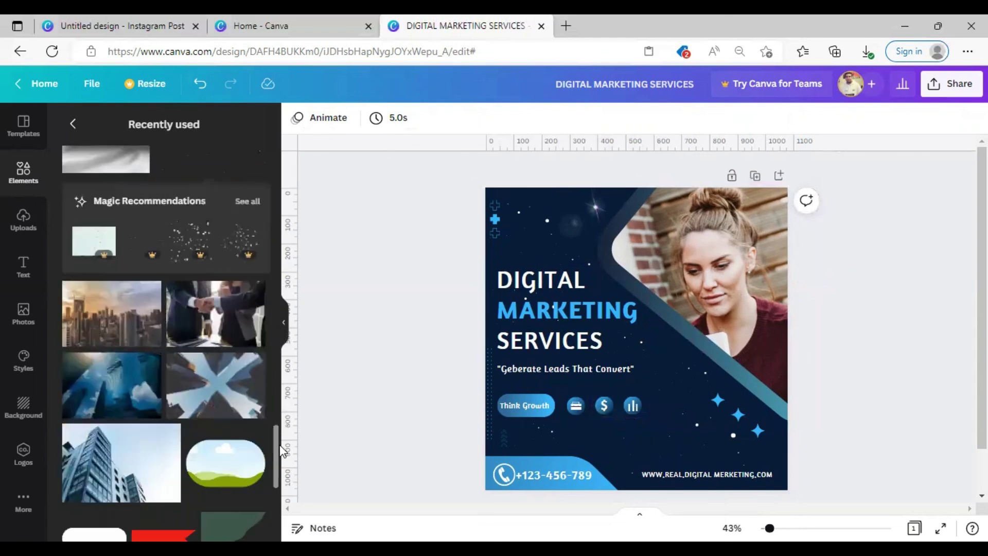
left_click(217, 271)
left_click_drag(639, 358, 496, 188)
right_click(494, 218)
left_click(553, 348)
left_click(482, 231)
- Color the wavy corner shape light blue
left_click(296, 118)
left_click(251, 186)
left_click(379, 239)
left_click(296, 119)
left_click(139, 192)
left_click(440, 217)
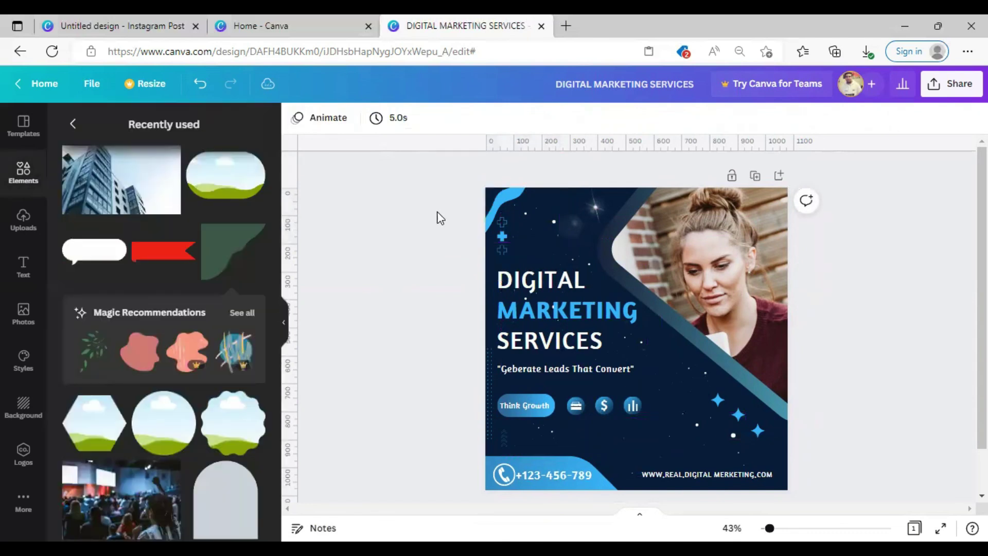
- Place a copy of the vertical dotted strip along the page's lower-right edge
left_click_drag(769, 528, 767, 528)
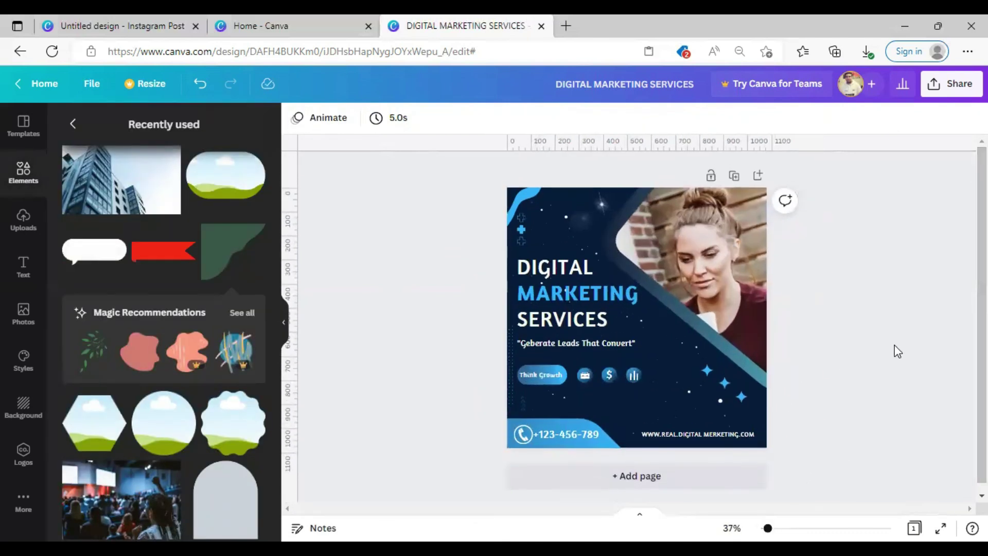
left_click_drag(512, 360, 774, 424)
left_click(837, 410)
- Set the conference audience photo as the page background and lower its transparency value to about 2
left_click_drag(274, 392, 278, 416)
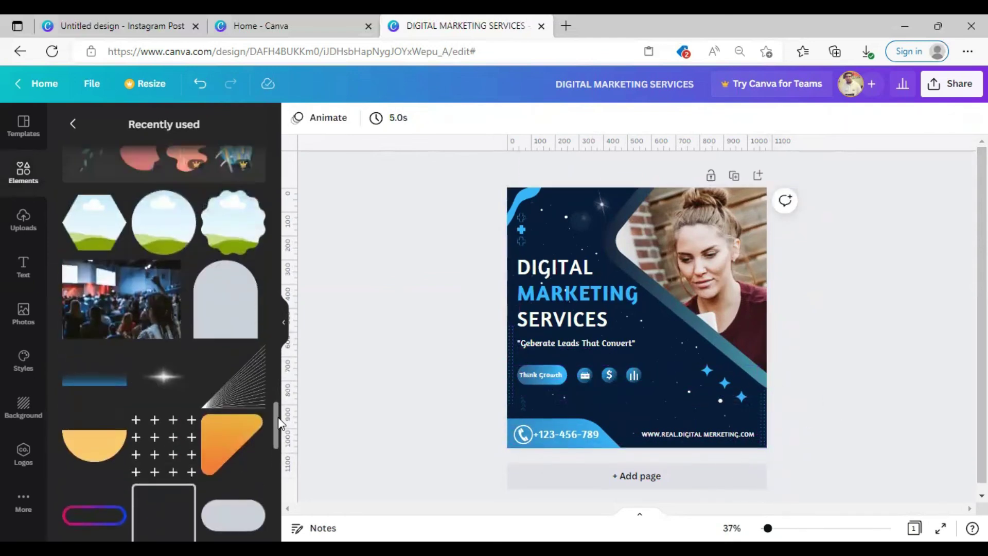
left_click(121, 304)
right_click(704, 346)
left_click(762, 479)
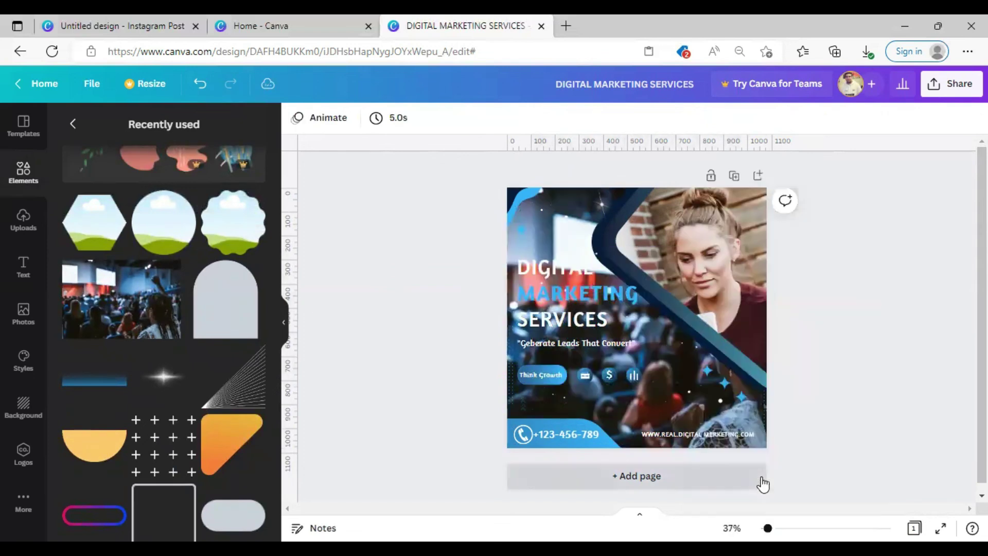
left_click(613, 410)
left_click(919, 118)
left_click_drag(912, 170, 795, 185)
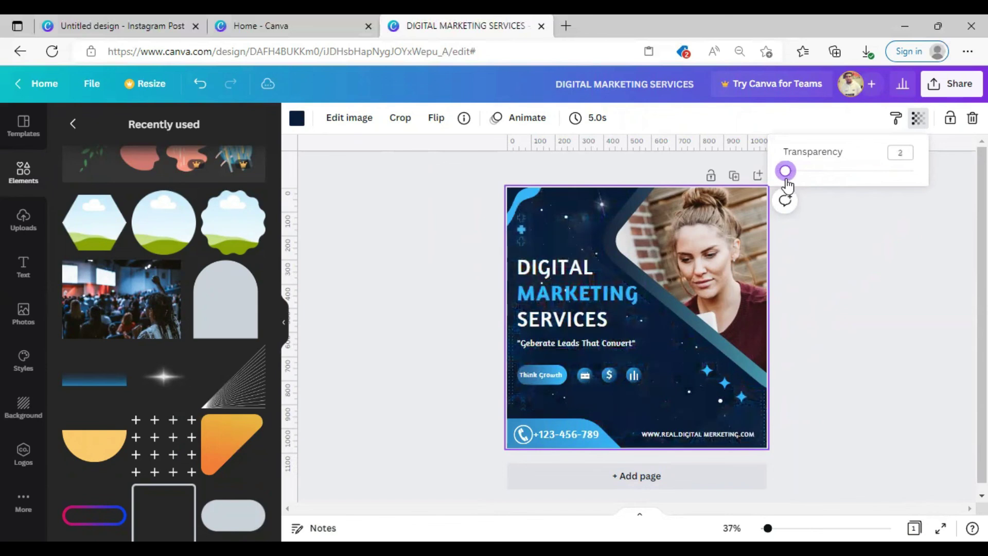
- Delete the scattered white dots above the heading and around the three light blue stars
left_click(829, 272)
left_click(829, 273)
left_click(662, 353)
key("ctrl+z")
left_click(677, 388)
key("Delete")
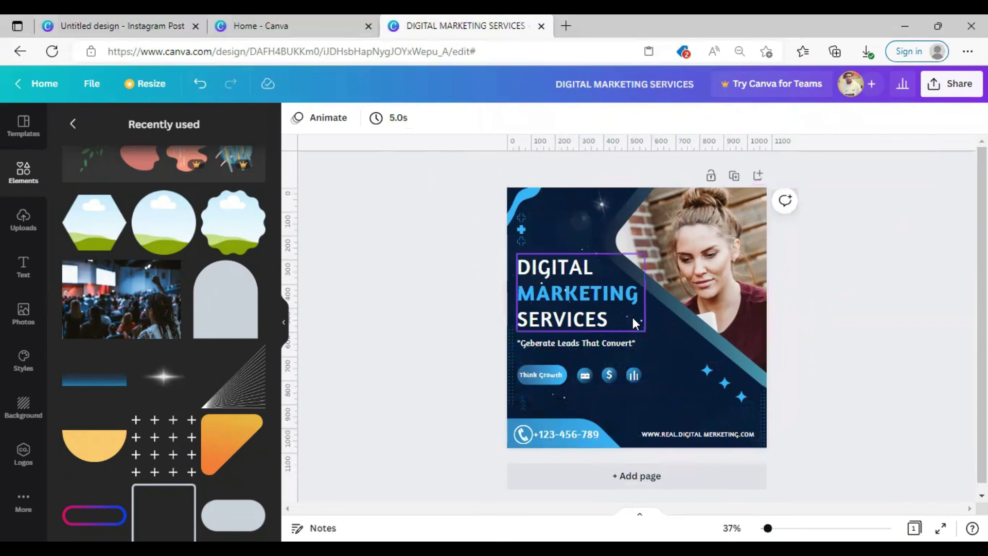